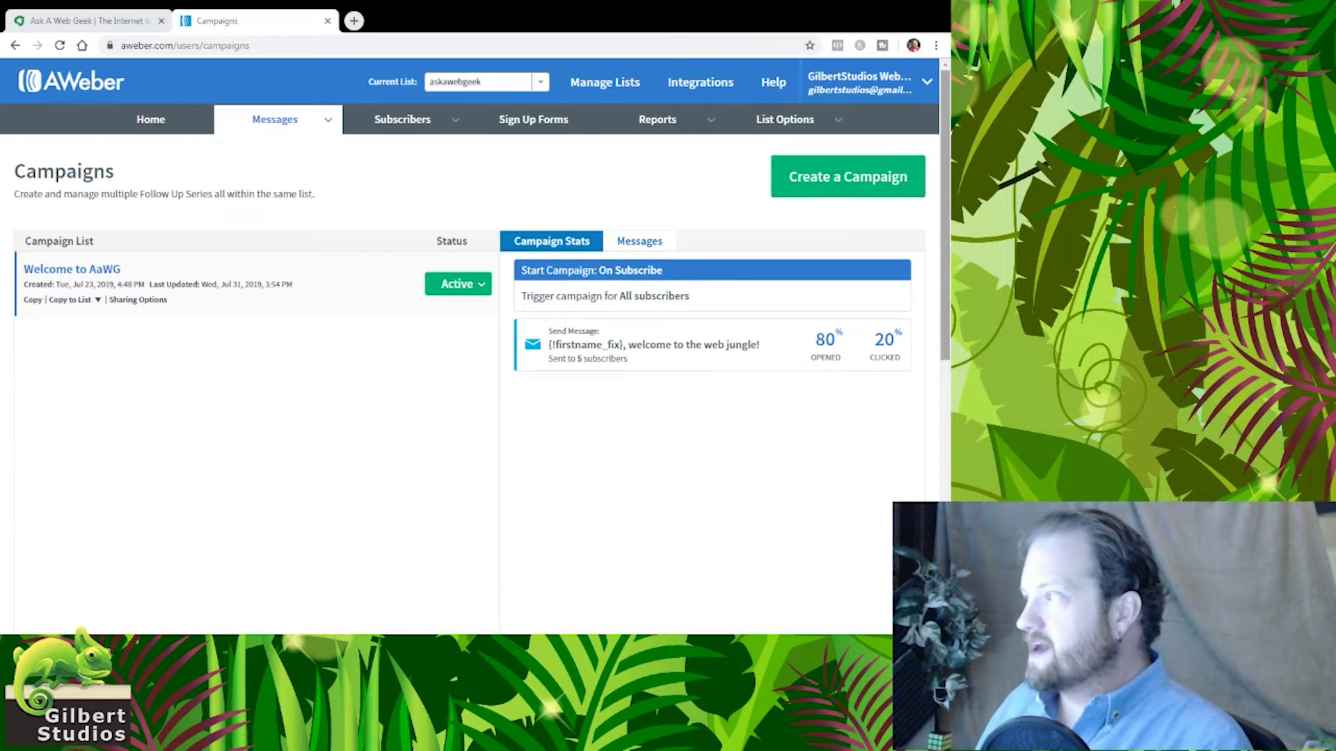
Open the "Welcome to AaWG" campaign and select its "welcome to the web jungle!" message action.
drag(948, 121, 944, 146)
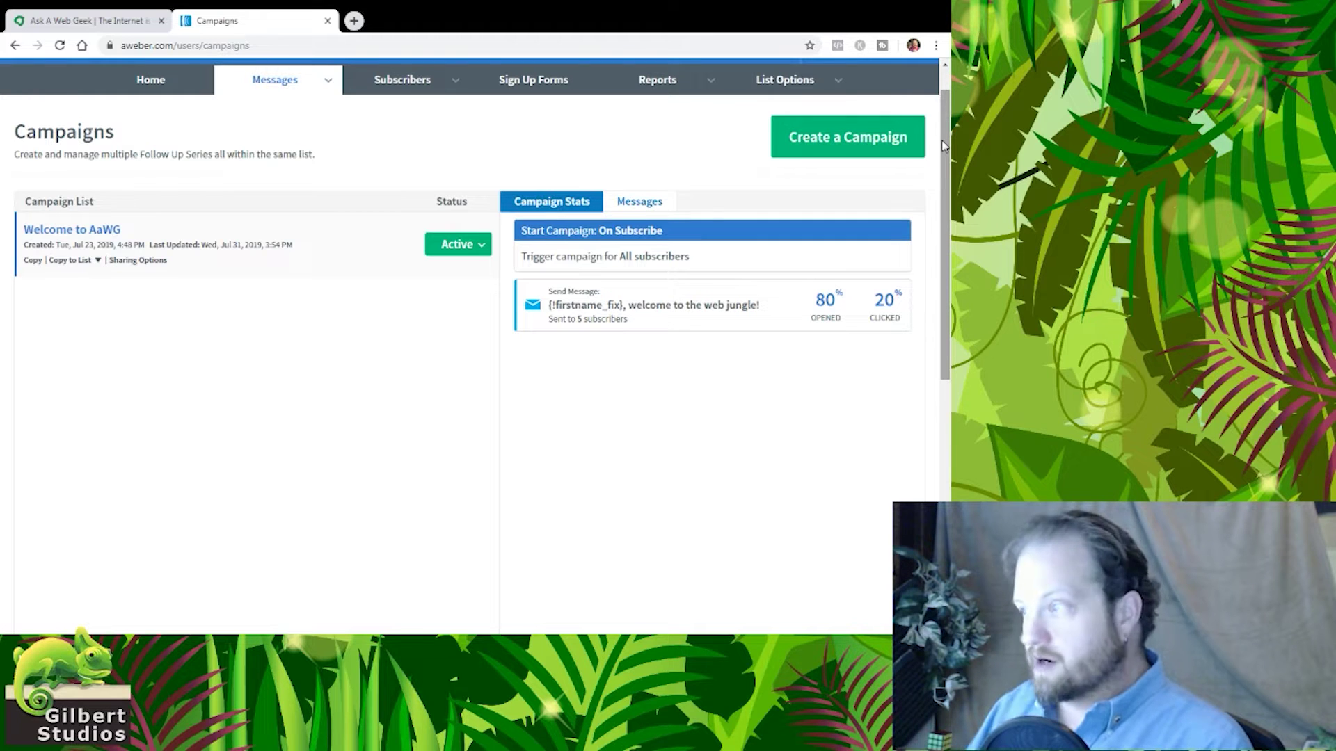
mouse_move(403, 80)
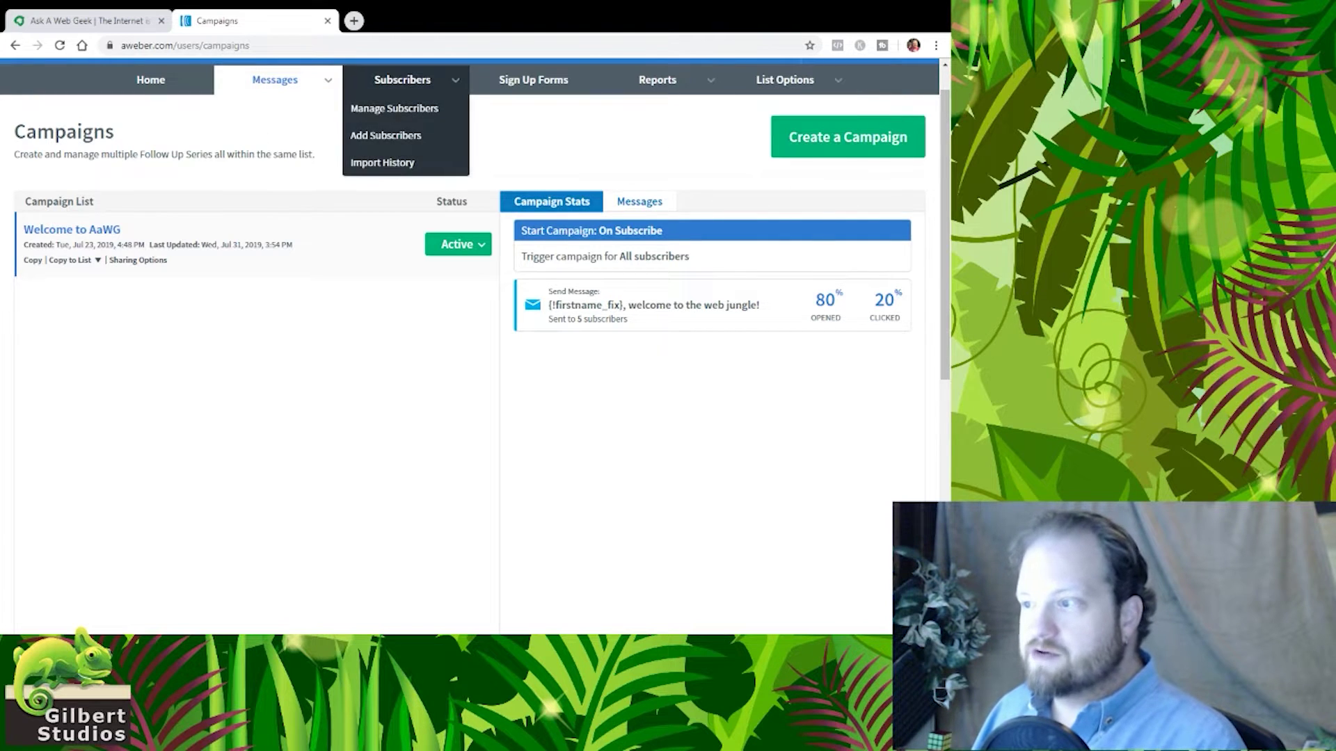
click(71, 230)
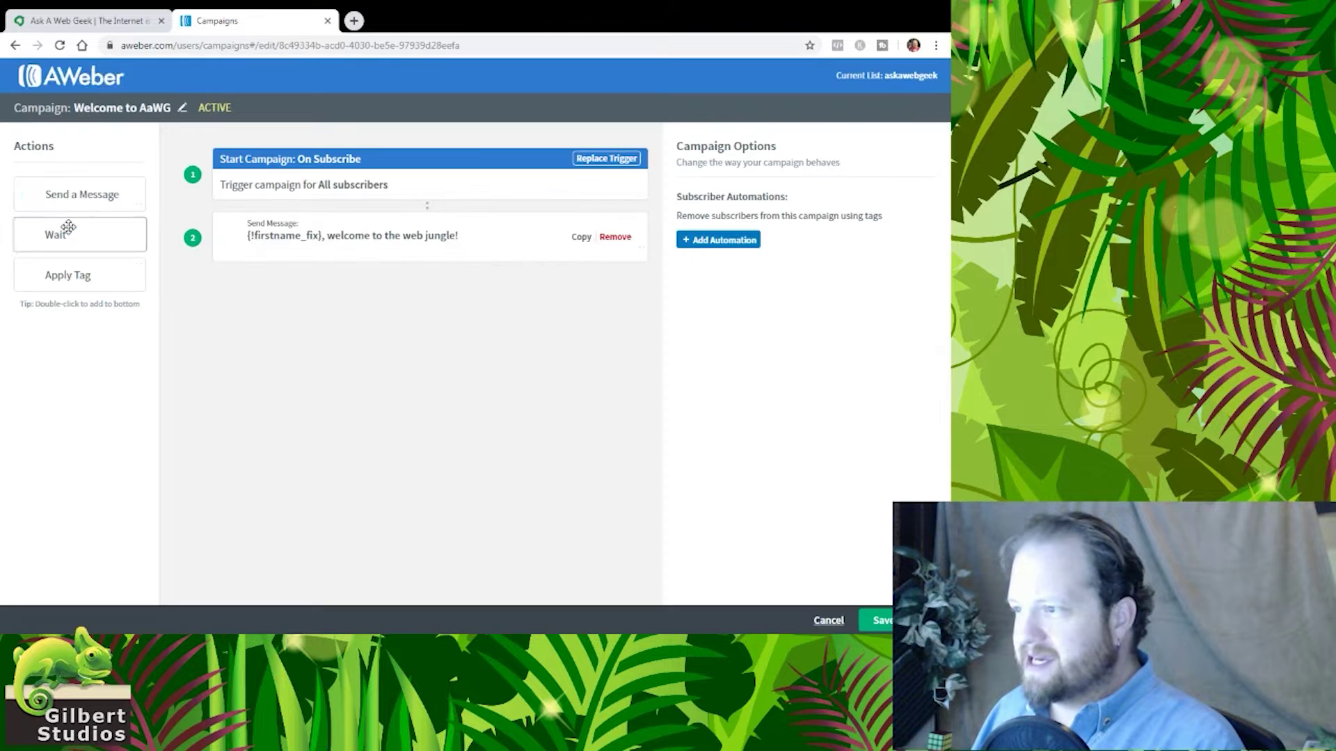
click(494, 244)
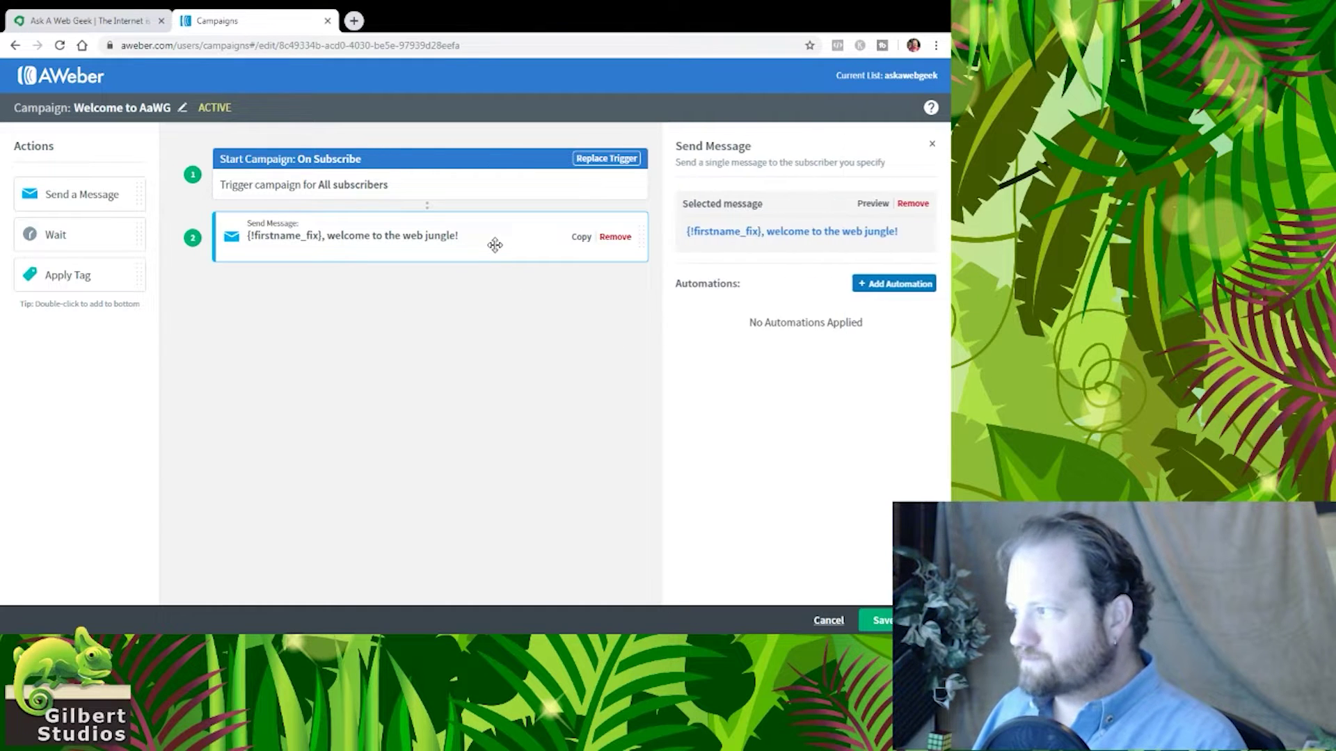
Open the selected welcome message, read through its content to the end, and return to the campaign.
click(779, 237)
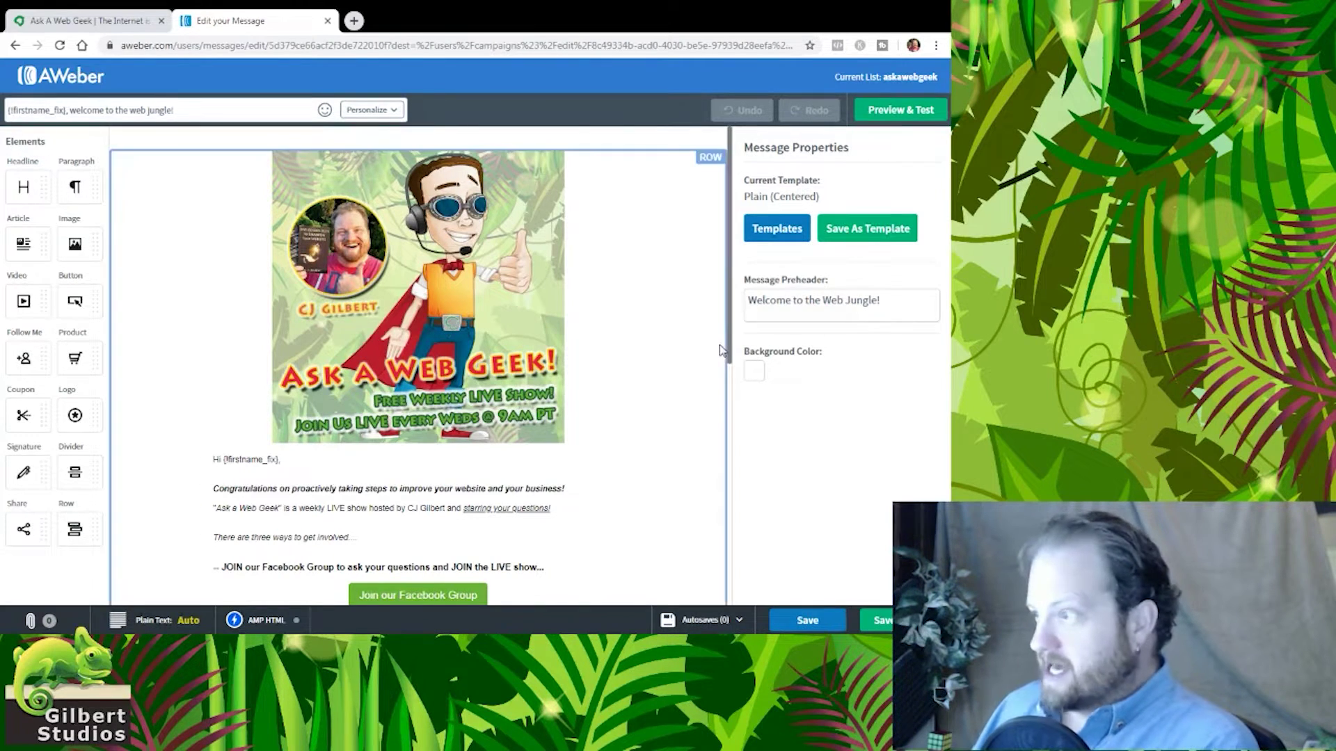
scroll(723, 350, down, 3)
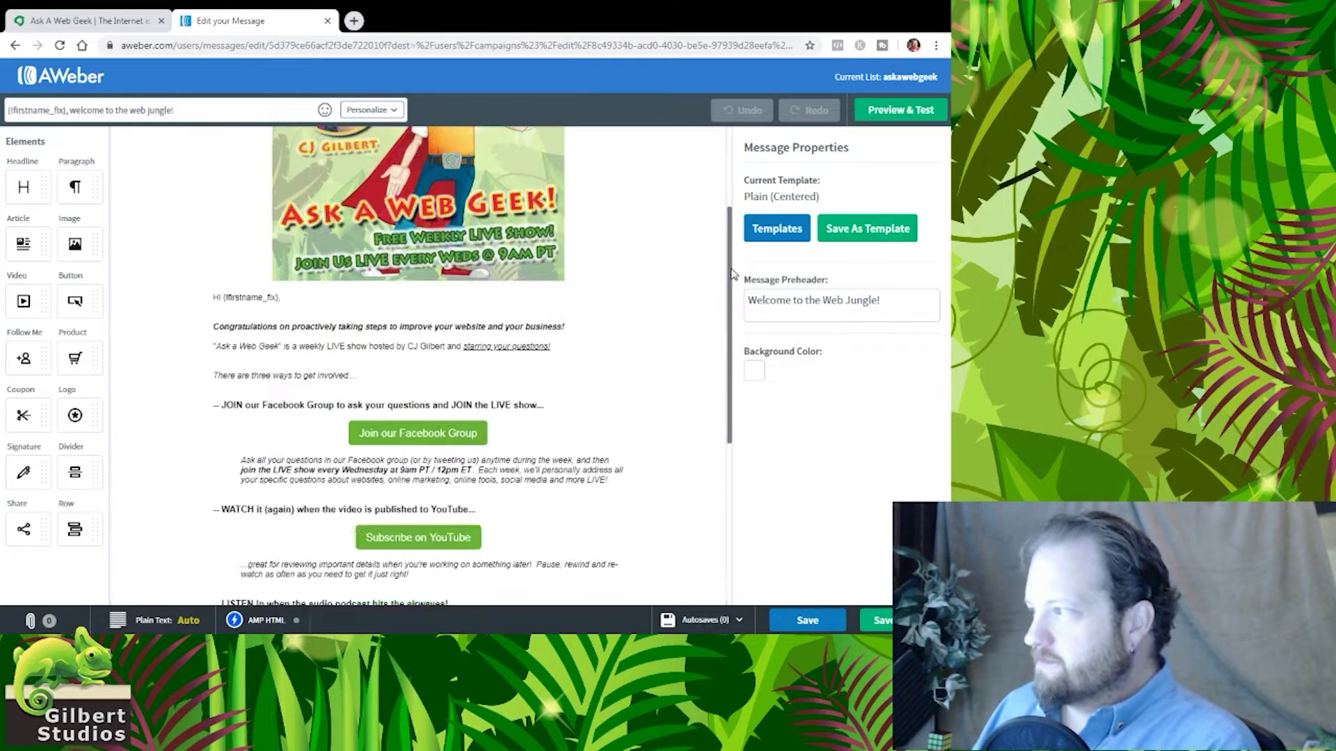
drag(733, 285, 765, 469)
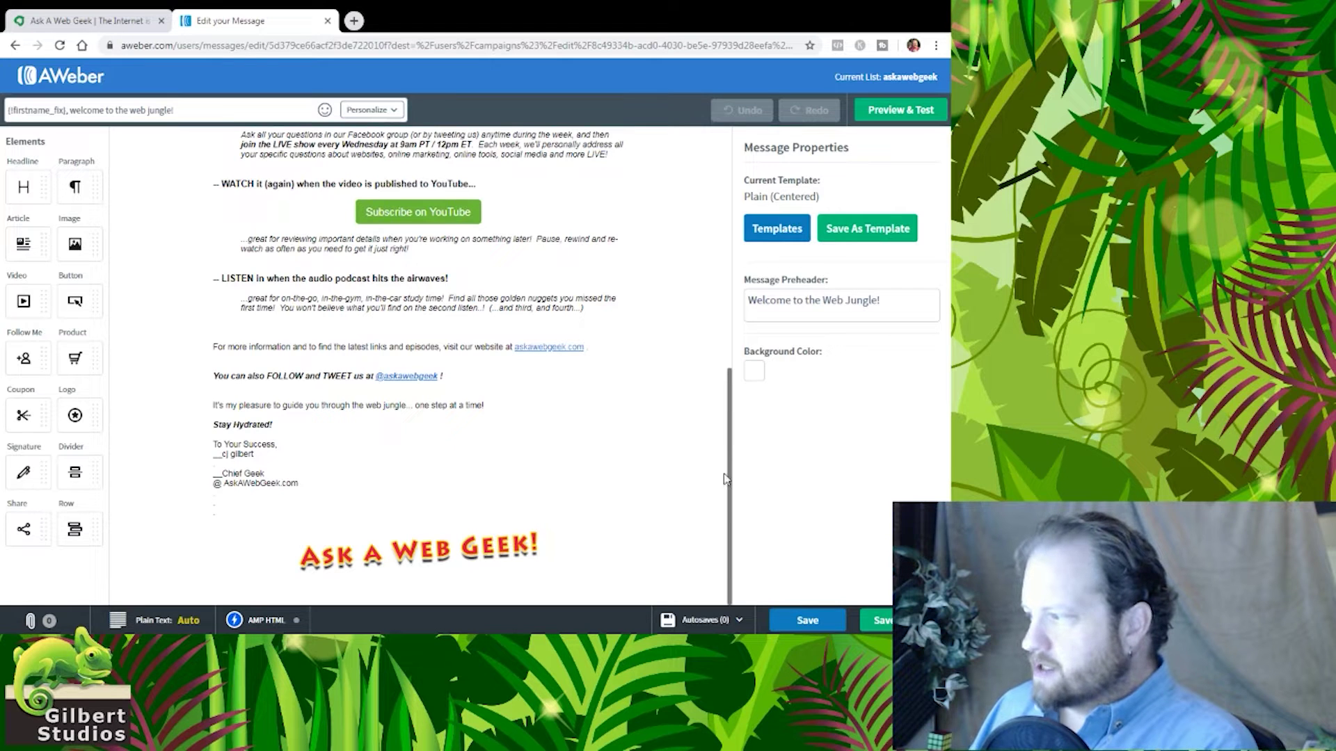
scroll(695, 471, up, 15)
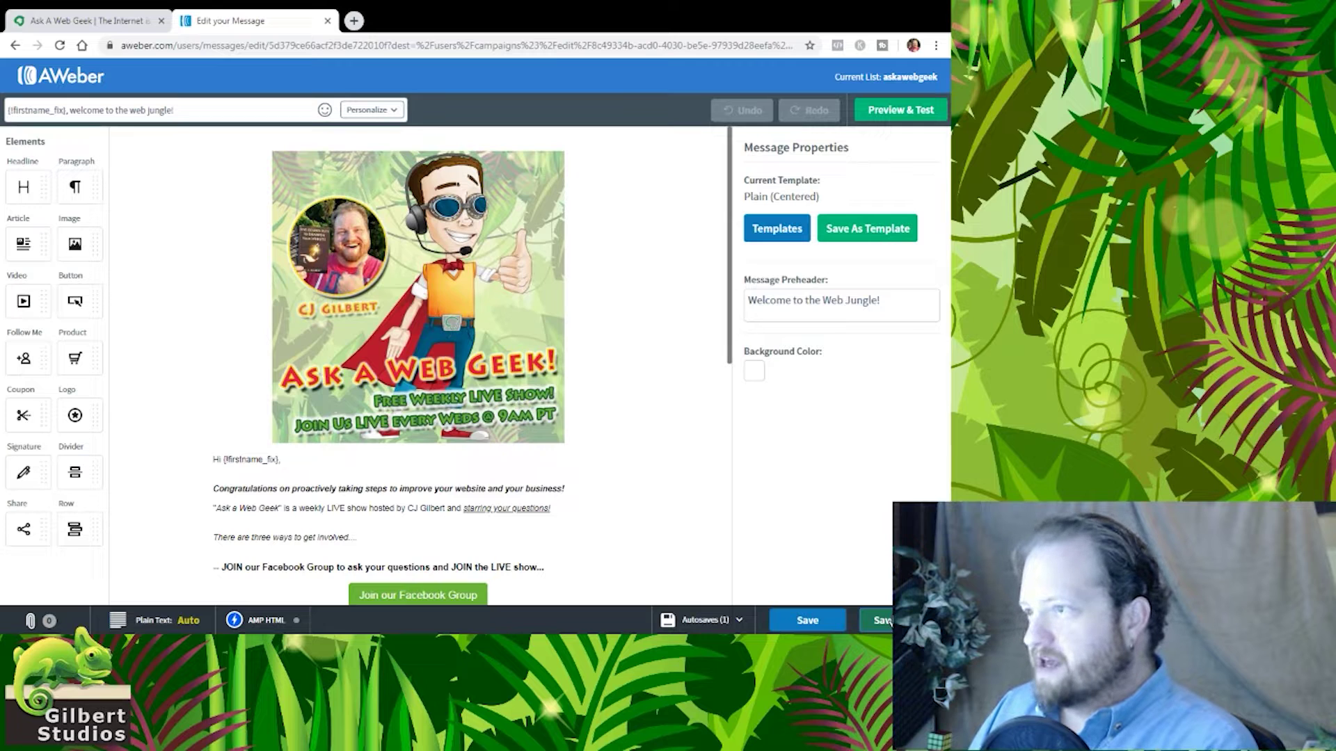
click(878, 620)
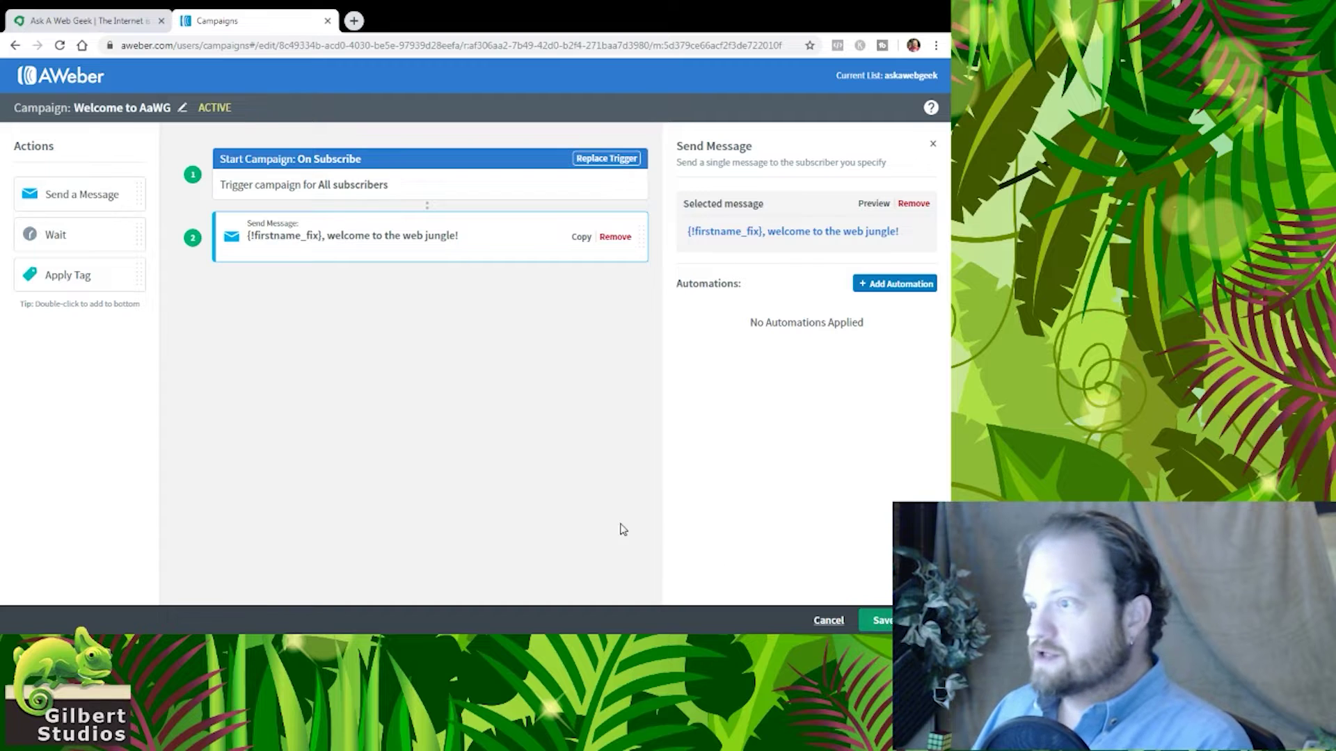
Add a 3-day Wait after the welcome message and place a copied Send Message action below it.
drag(90, 233, 435, 298)
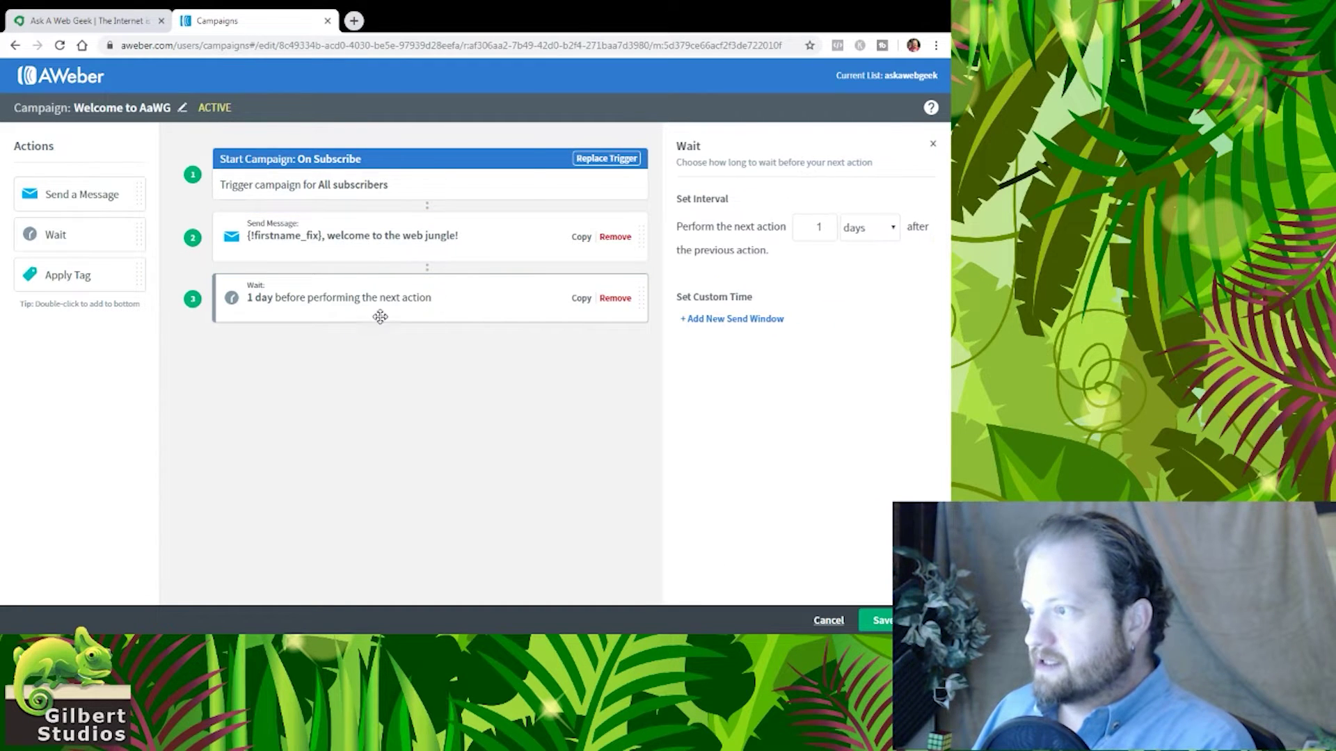
click(825, 226)
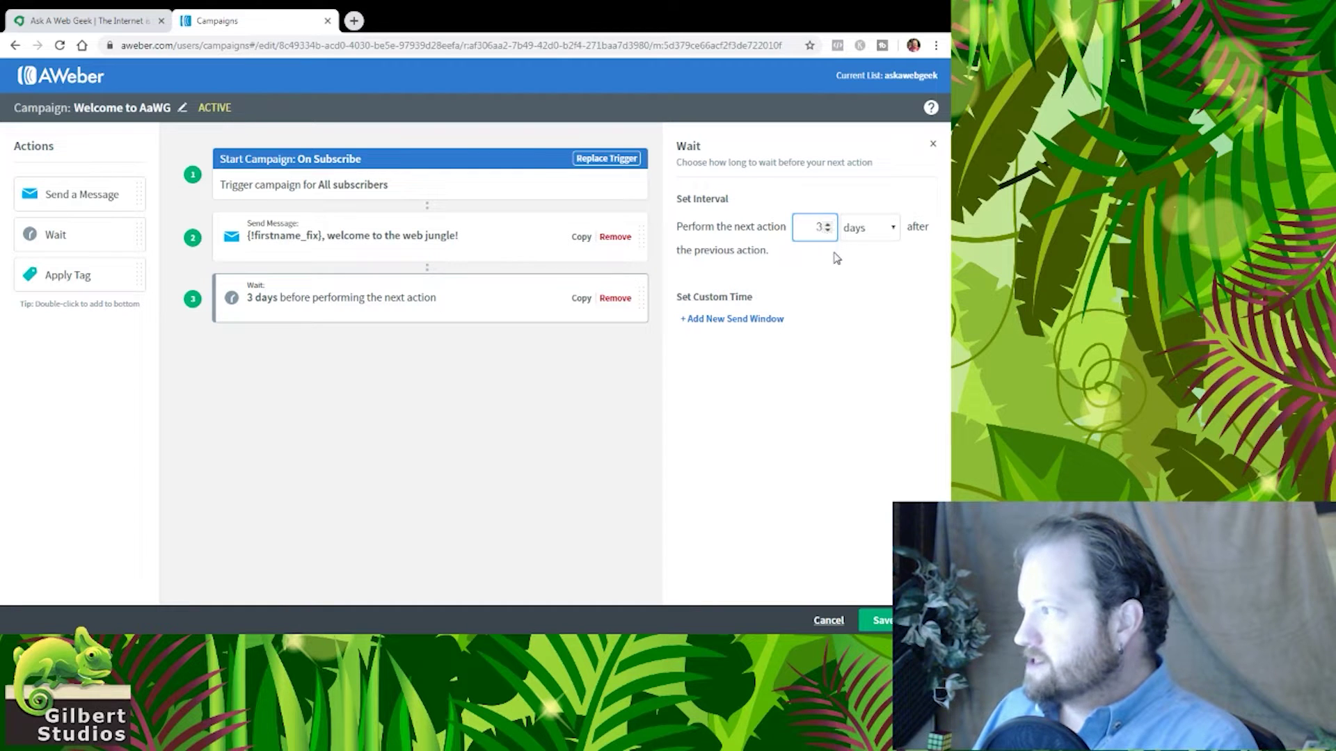
click(844, 443)
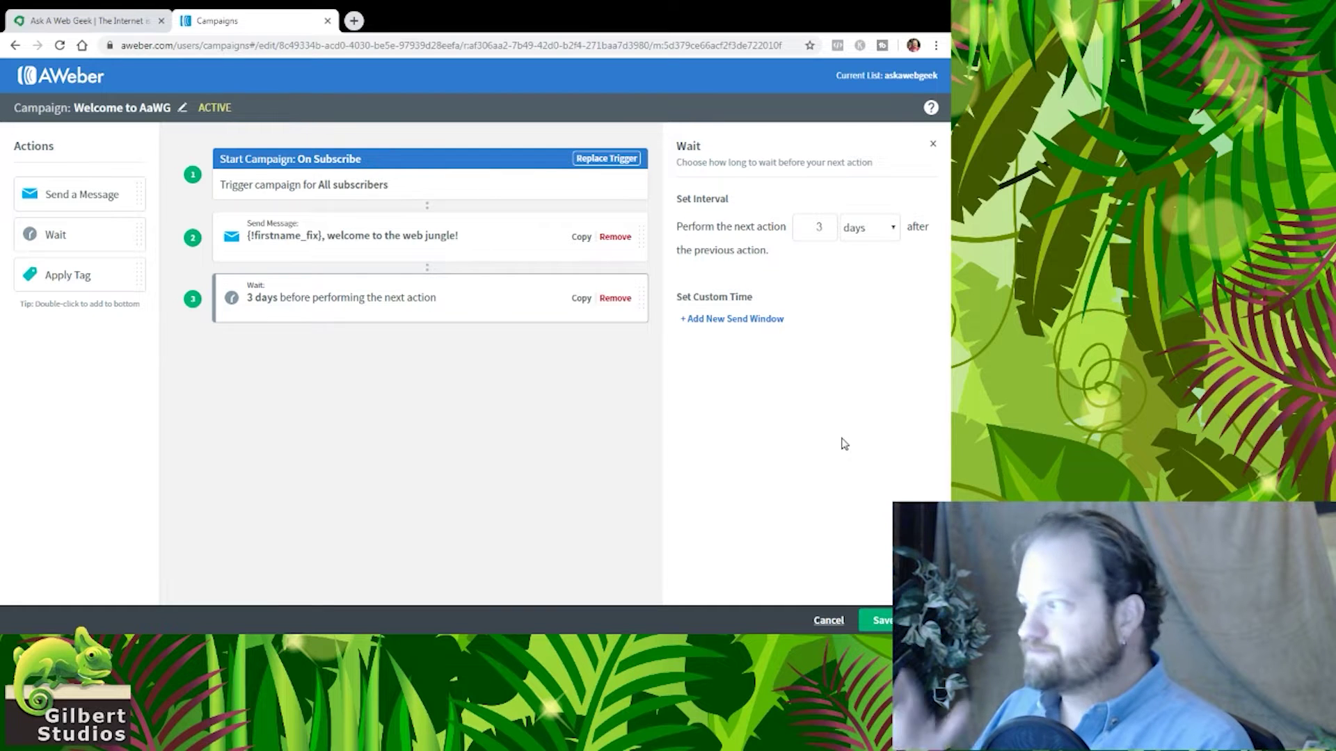
click(581, 238)
drag(507, 290, 513, 382)
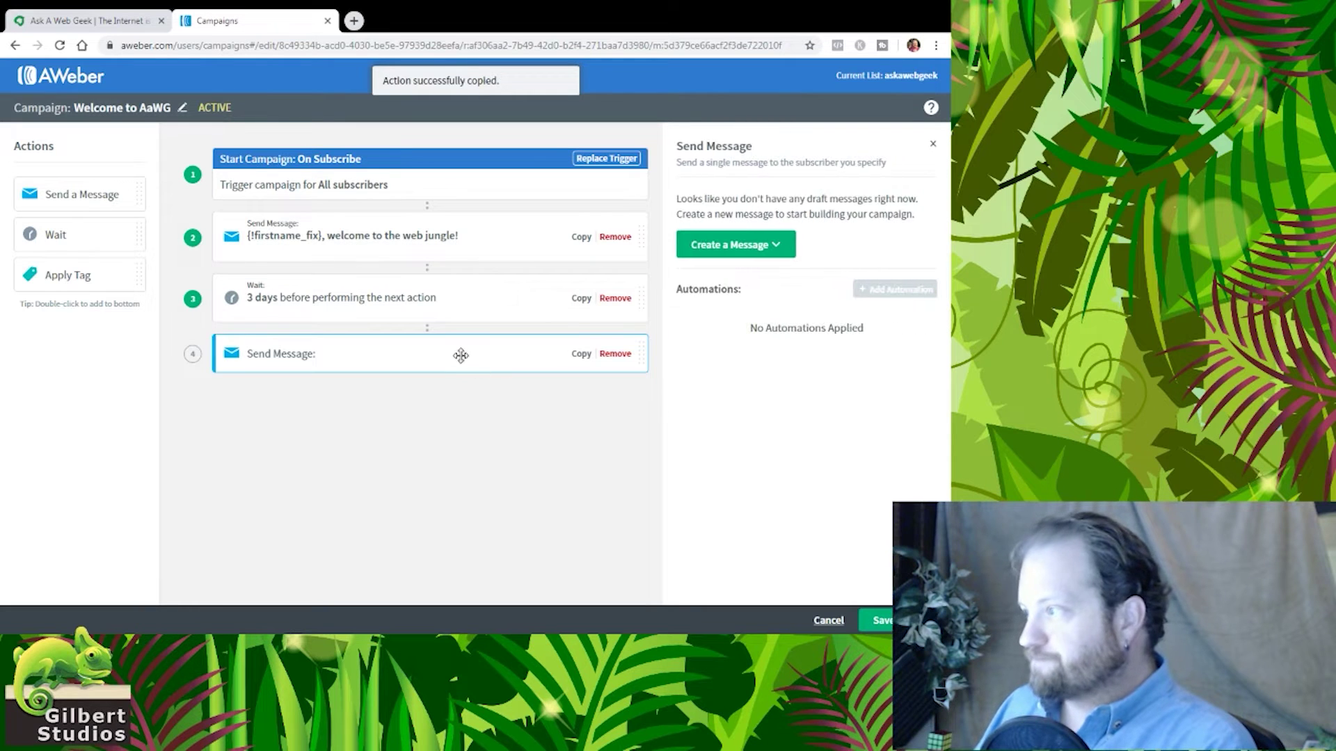
Create a Drag & Drop Email Builder message for the new Send Message action, pausing the active campaign.
click(718, 249)
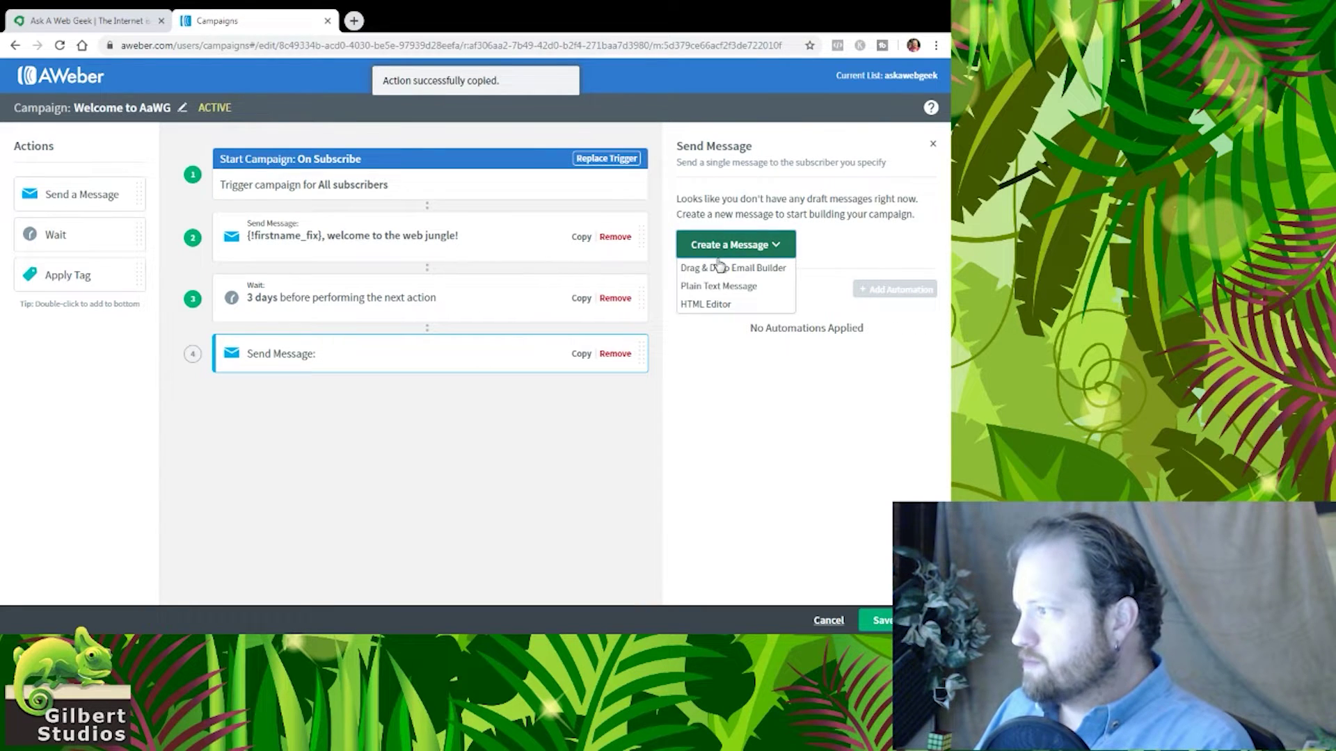
click(719, 270)
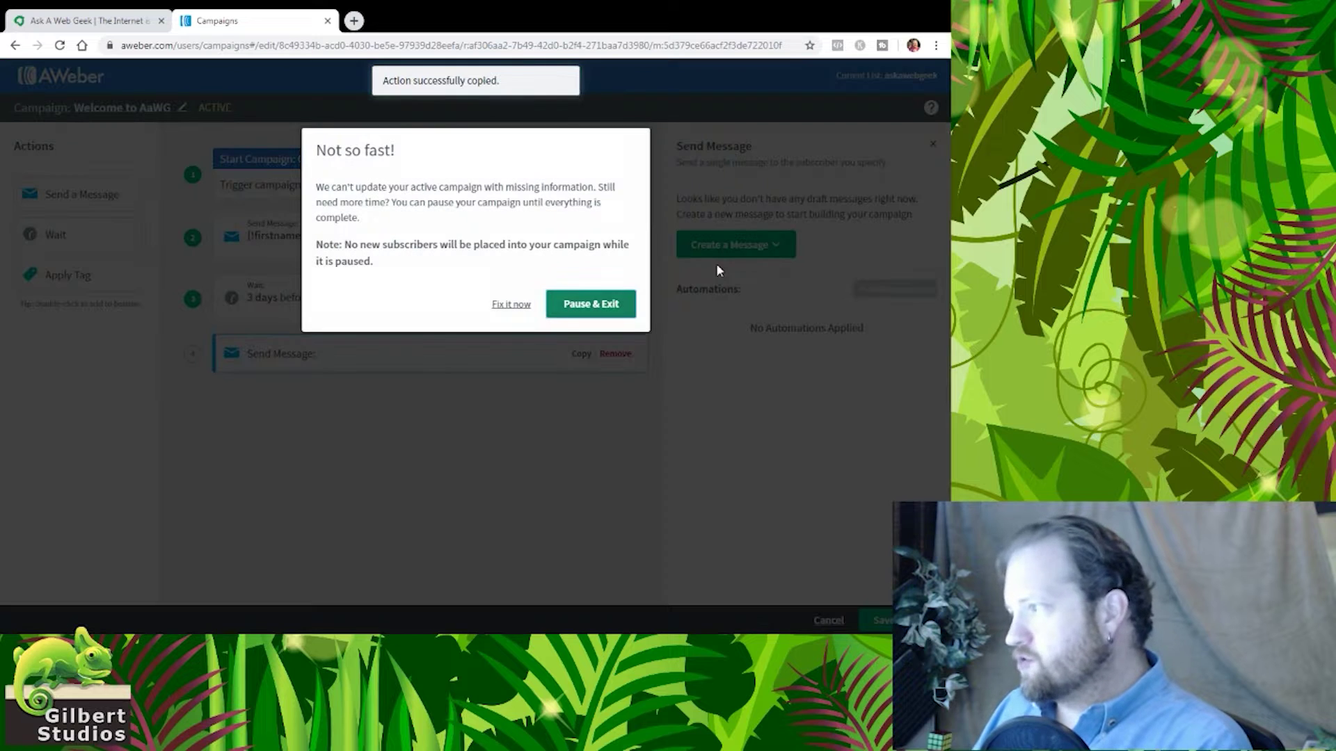
click(590, 304)
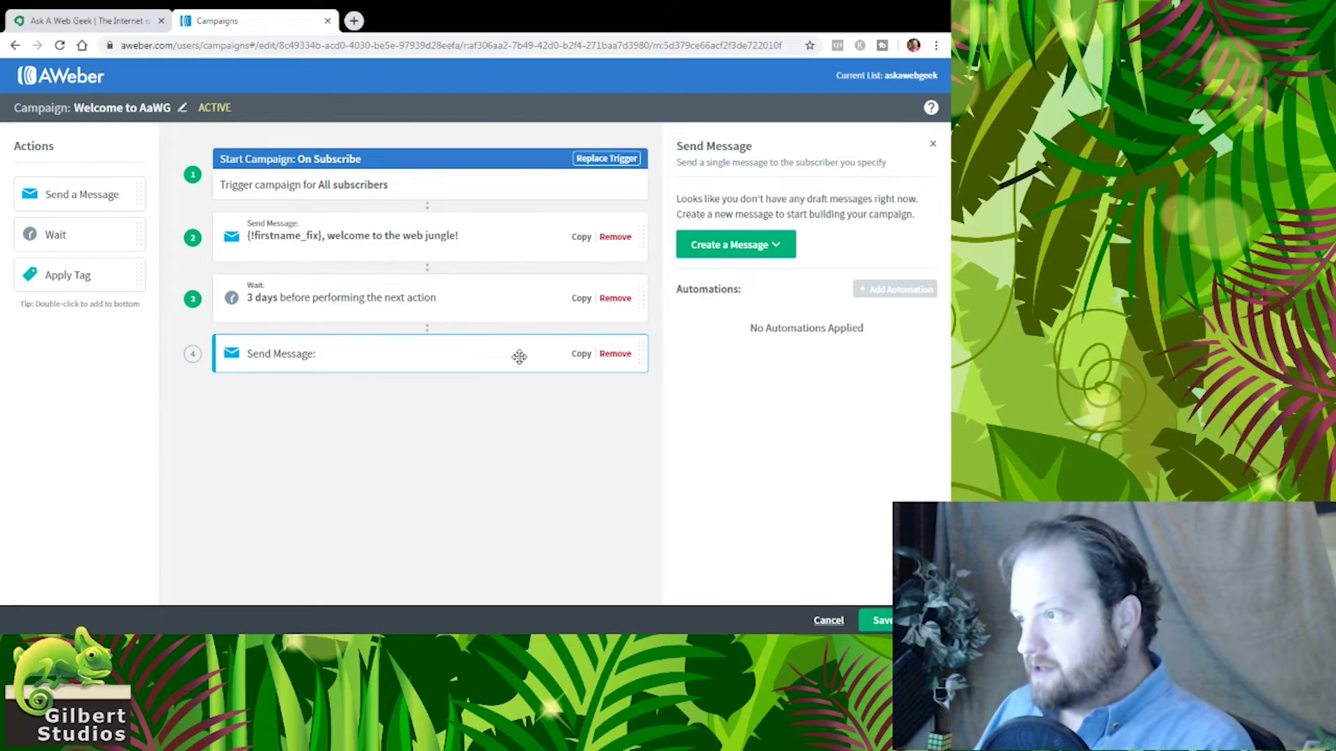
click(771, 237)
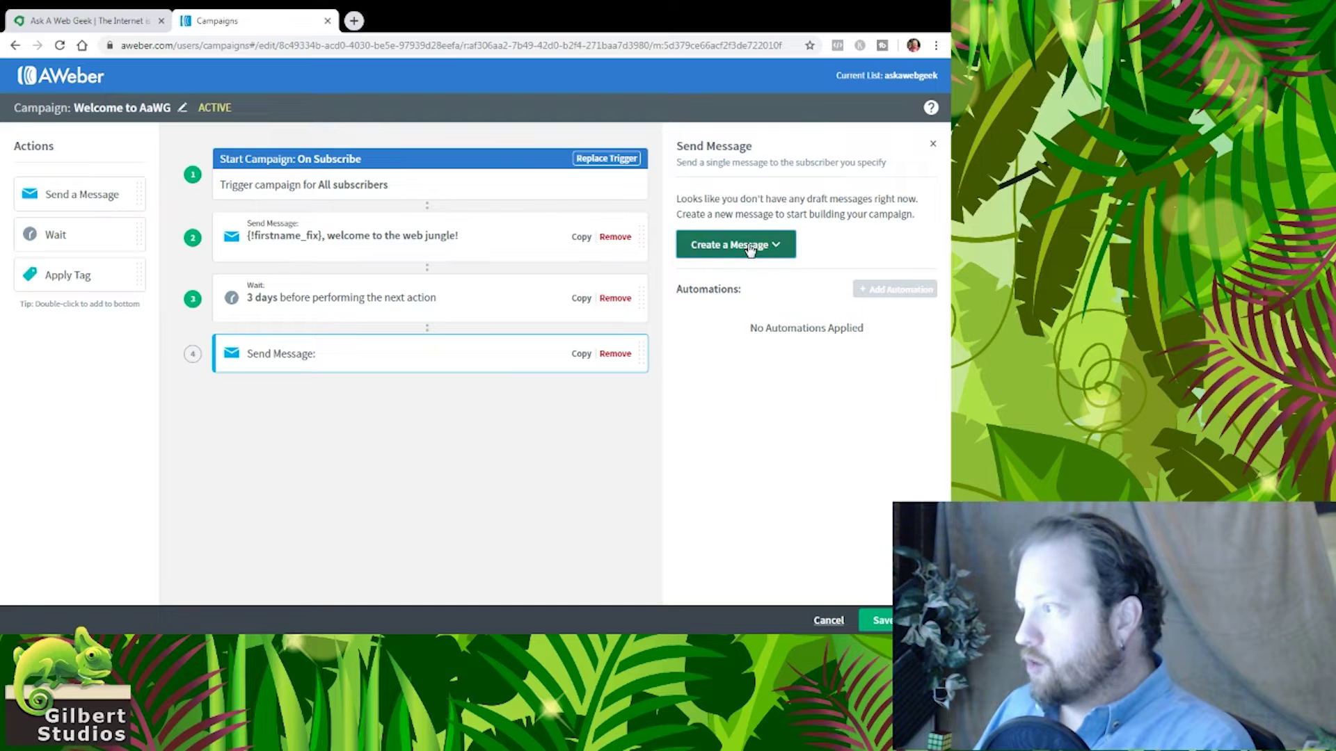
click(745, 269)
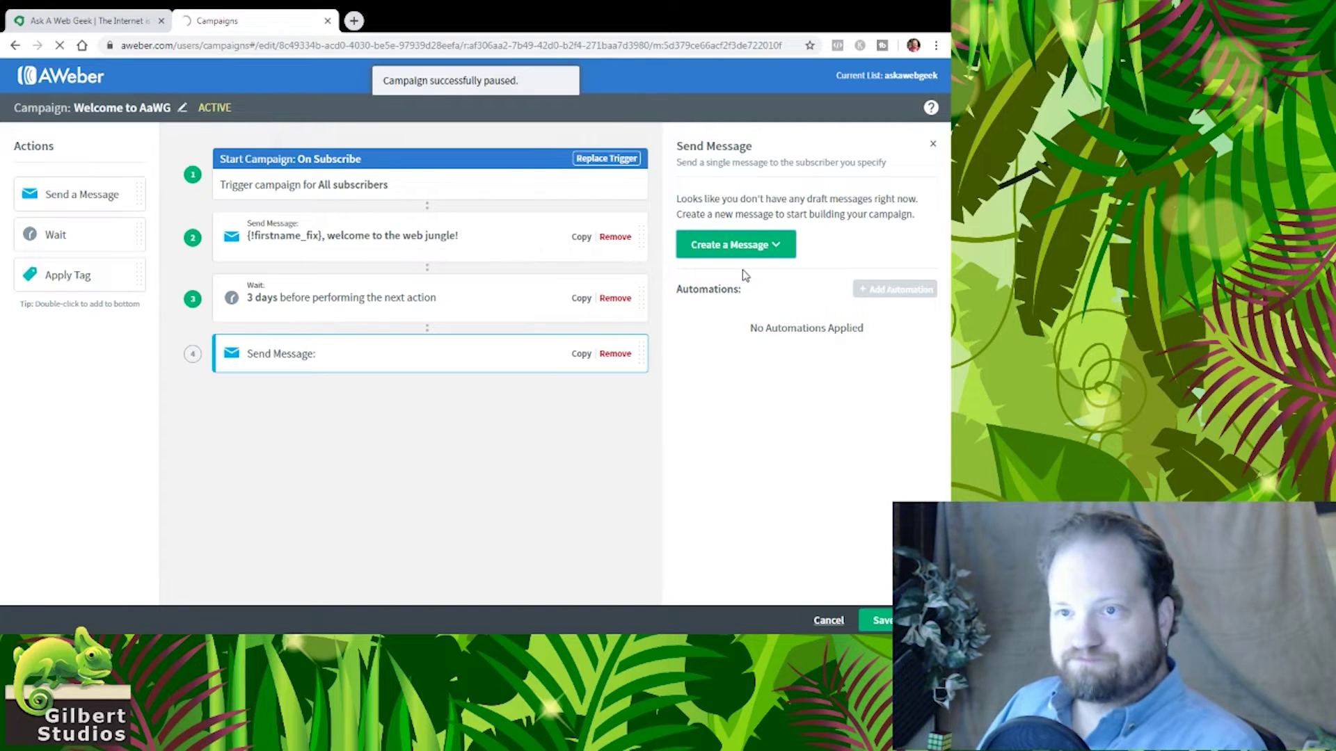
Save the first welcome message as a template named "AaWG Welcome" and return to the campaign.
click(455, 235)
click(805, 237)
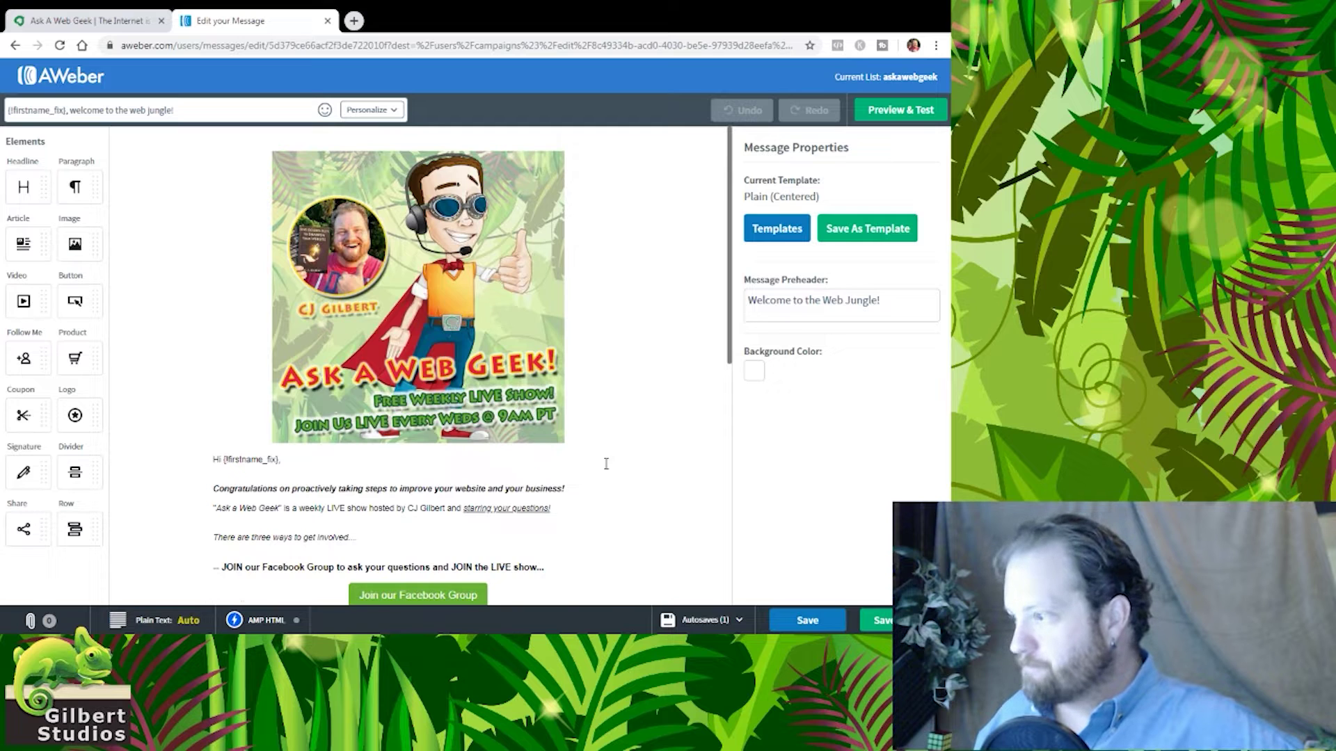
scroll(606, 464, down, 10)
scroll(491, 416, up, 10)
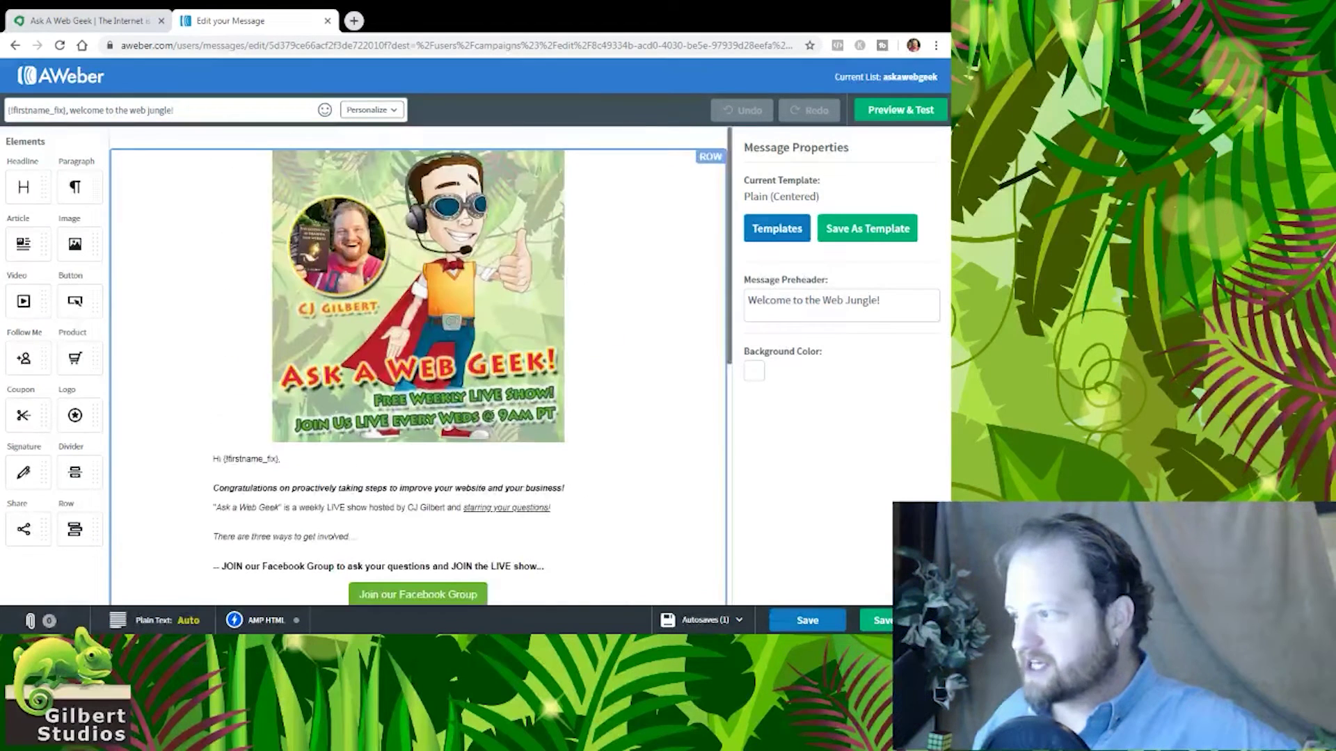
click(884, 236)
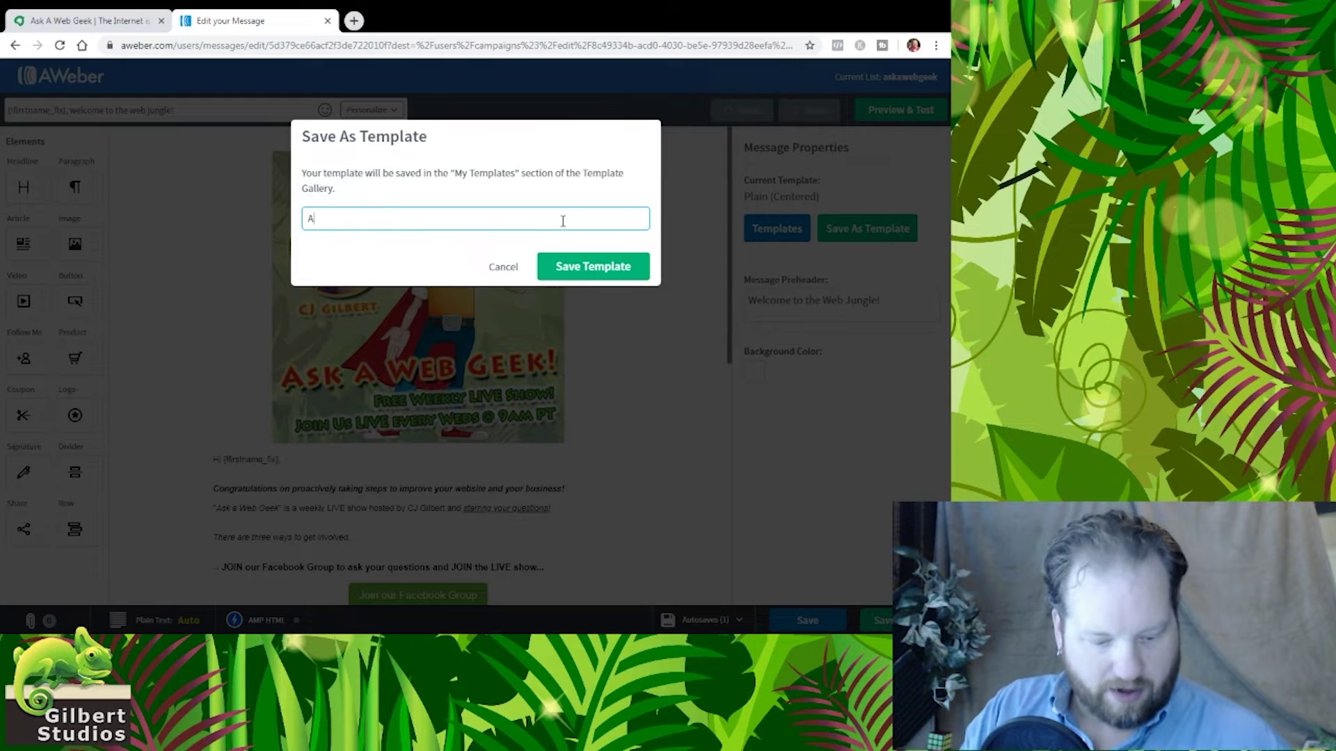
text(AaWG )
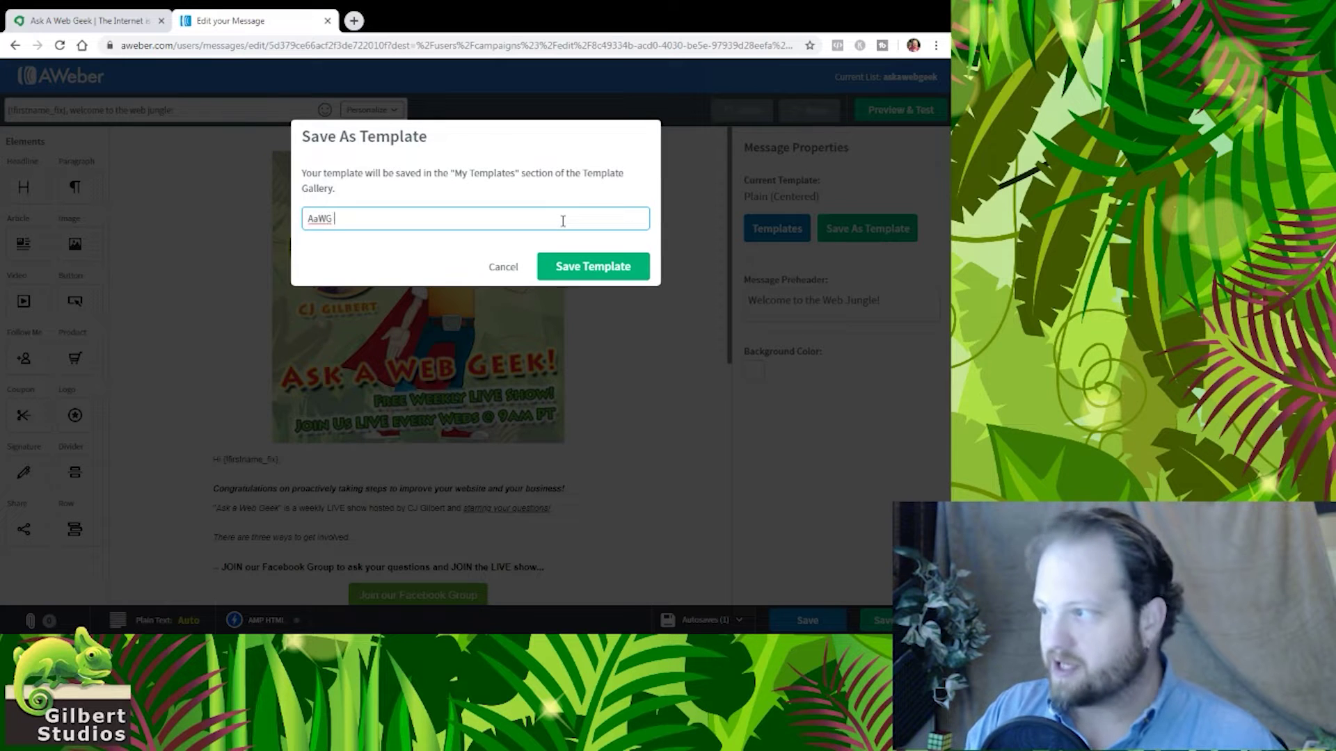
text(Welcome)
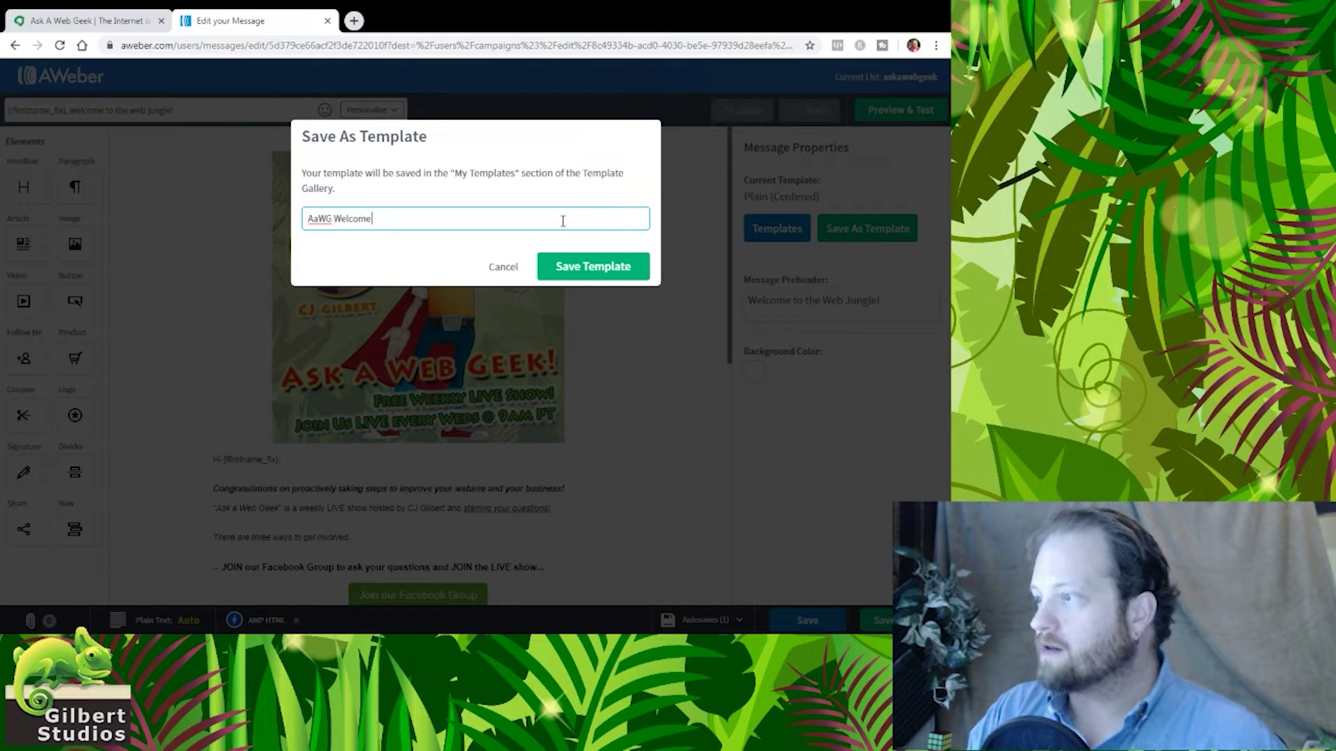
click(593, 278)
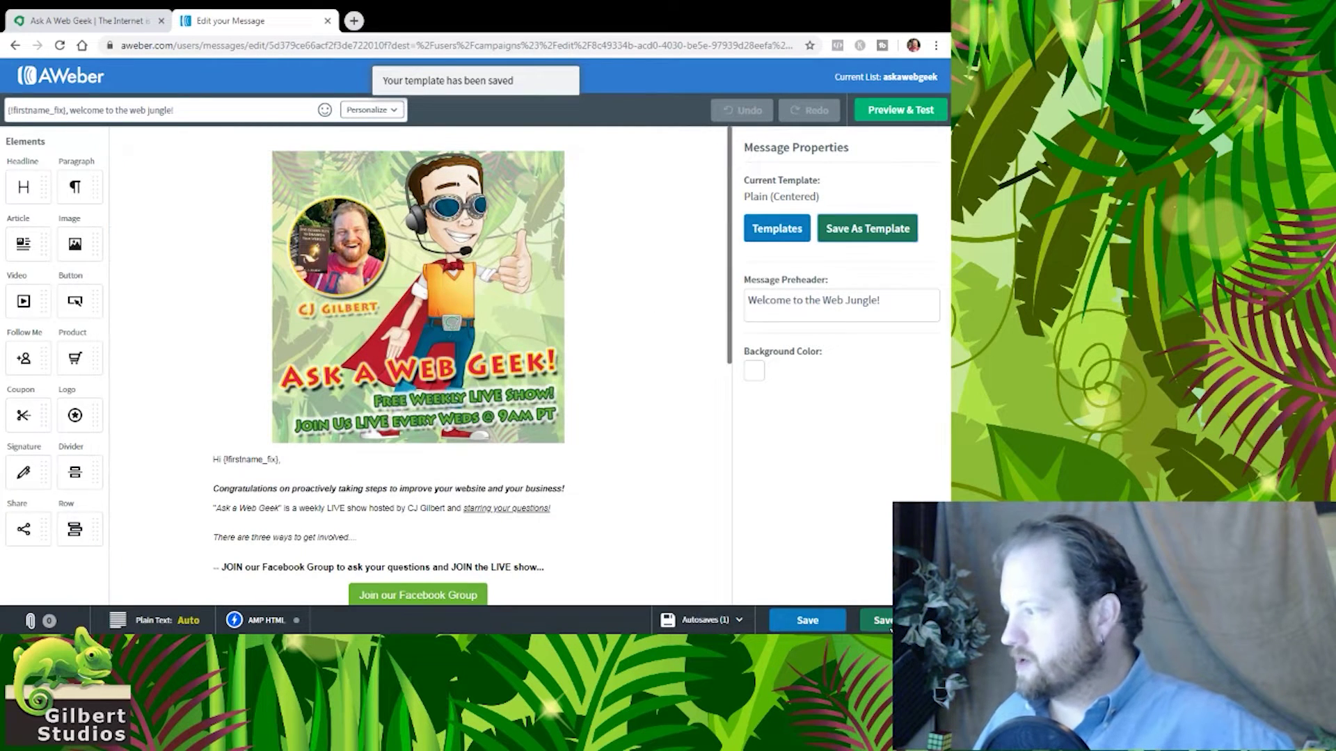
click(888, 621)
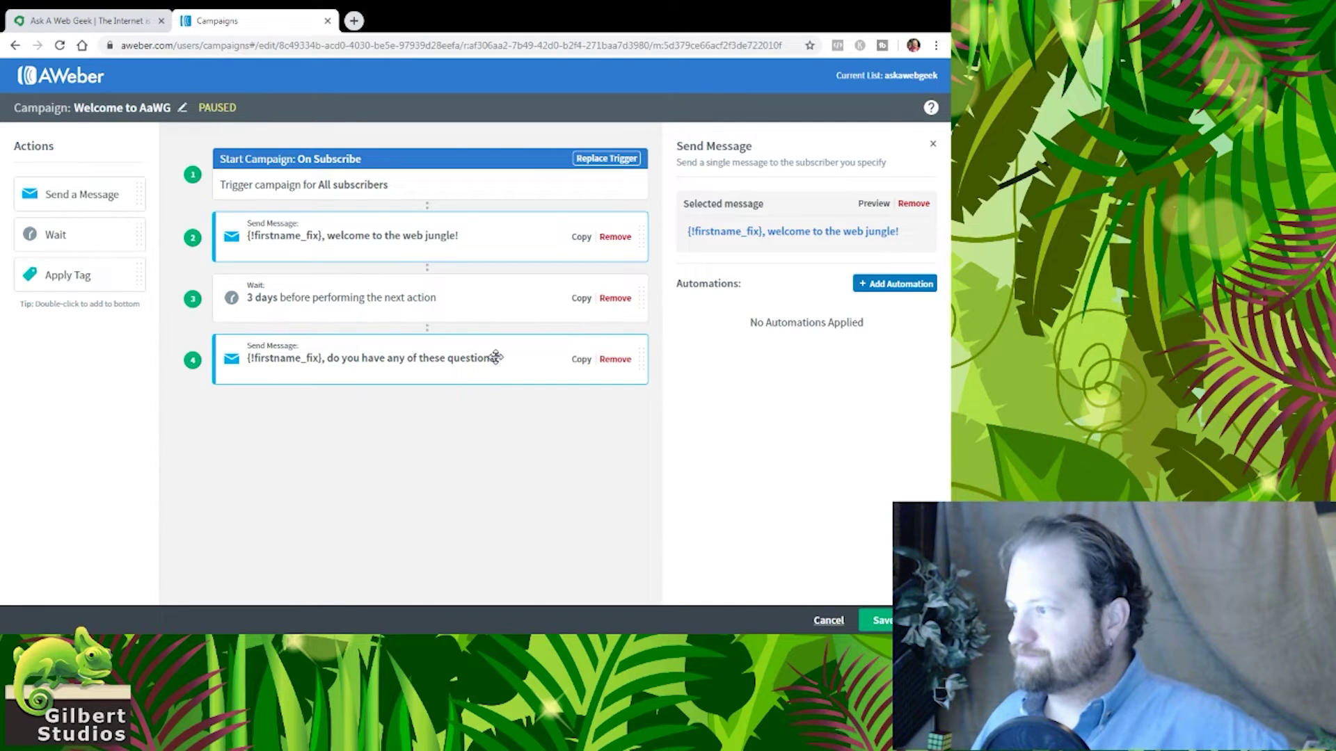
Open the second campaign message and apply the saved "AaWG Welcome" template to it.
click(495, 356)
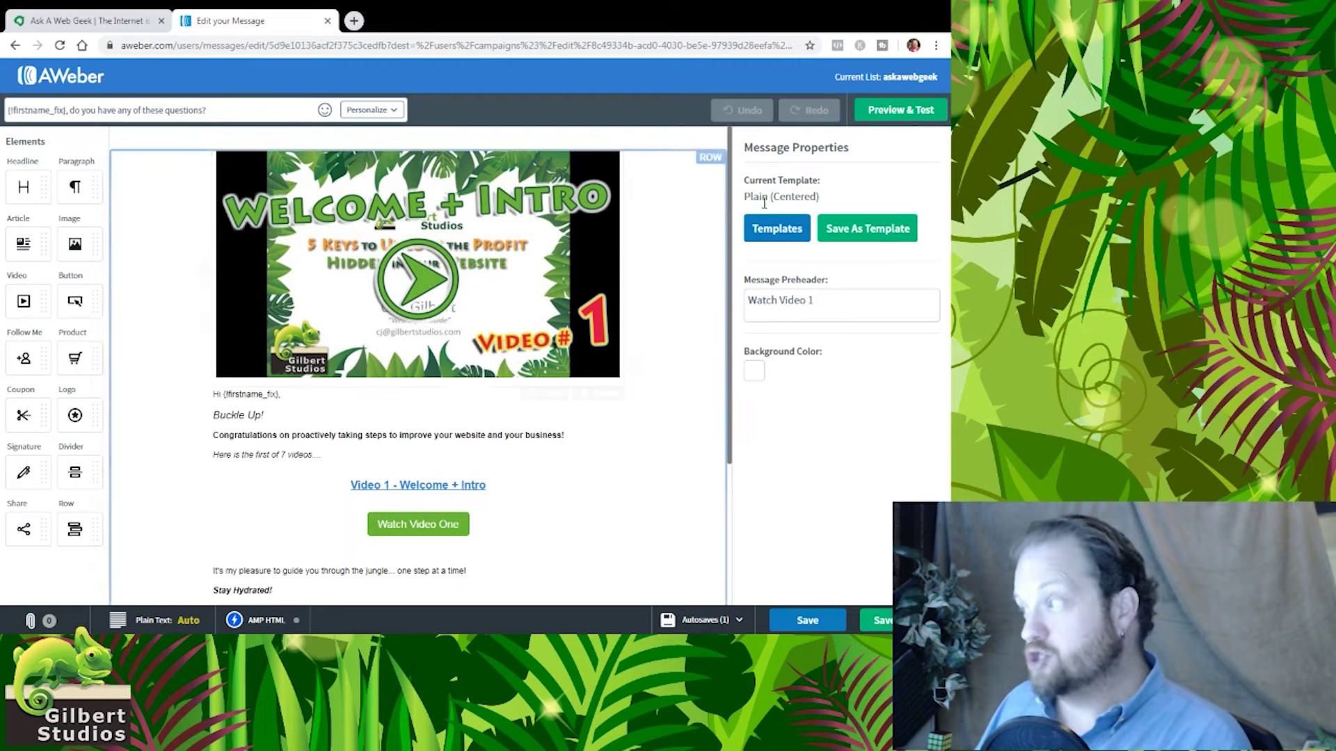
click(797, 231)
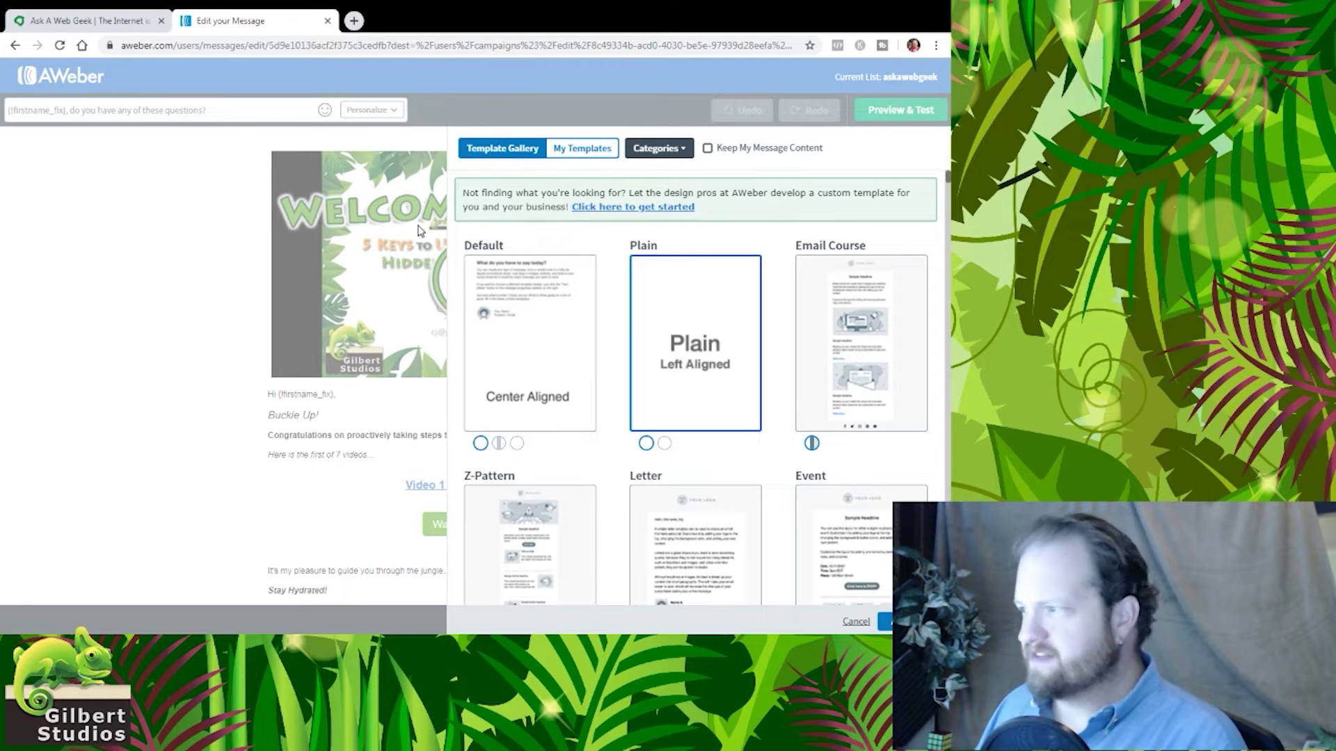
click(600, 150)
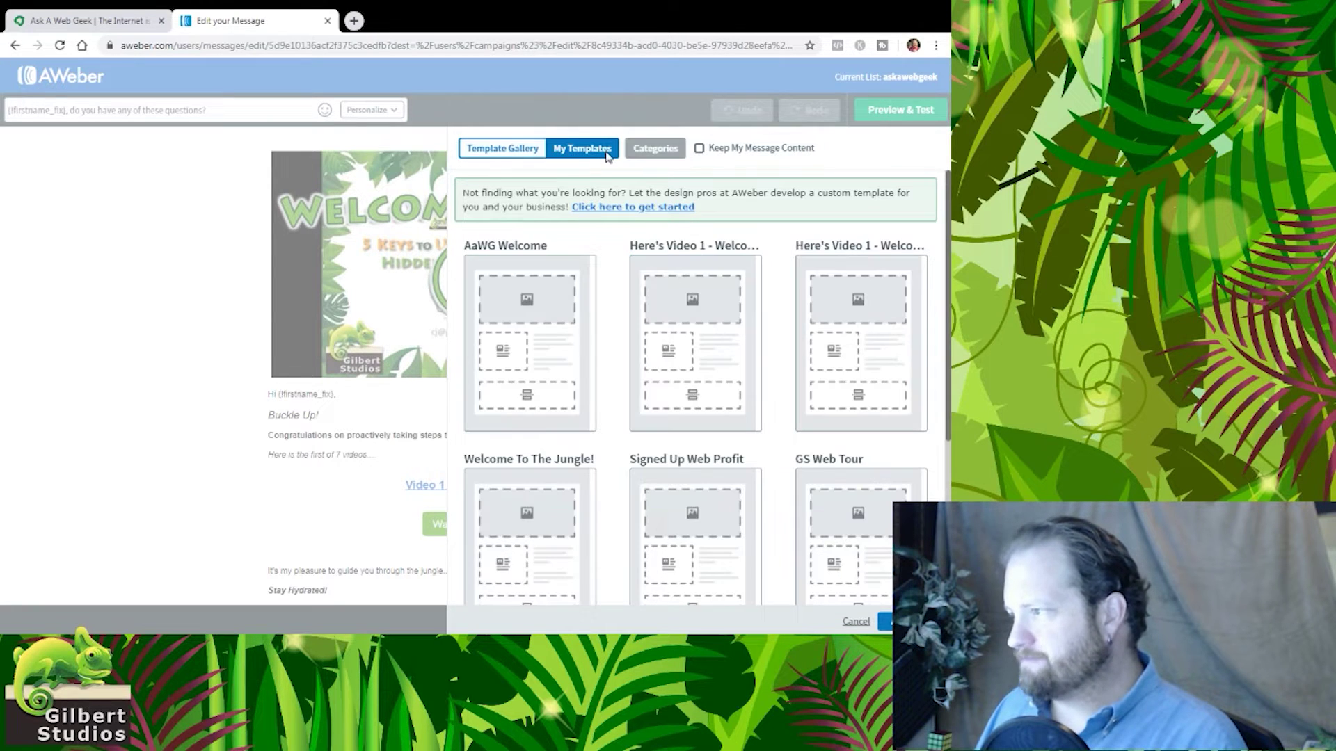
click(542, 305)
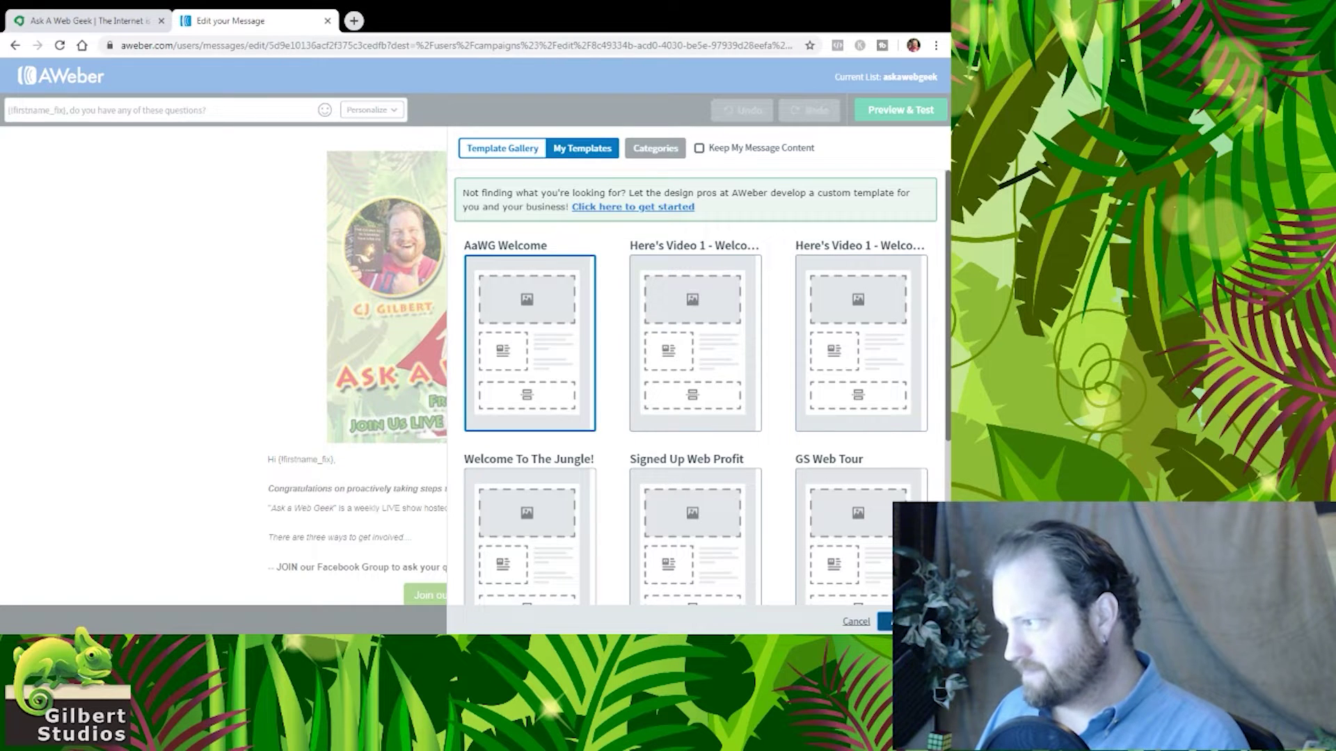
click(885, 621)
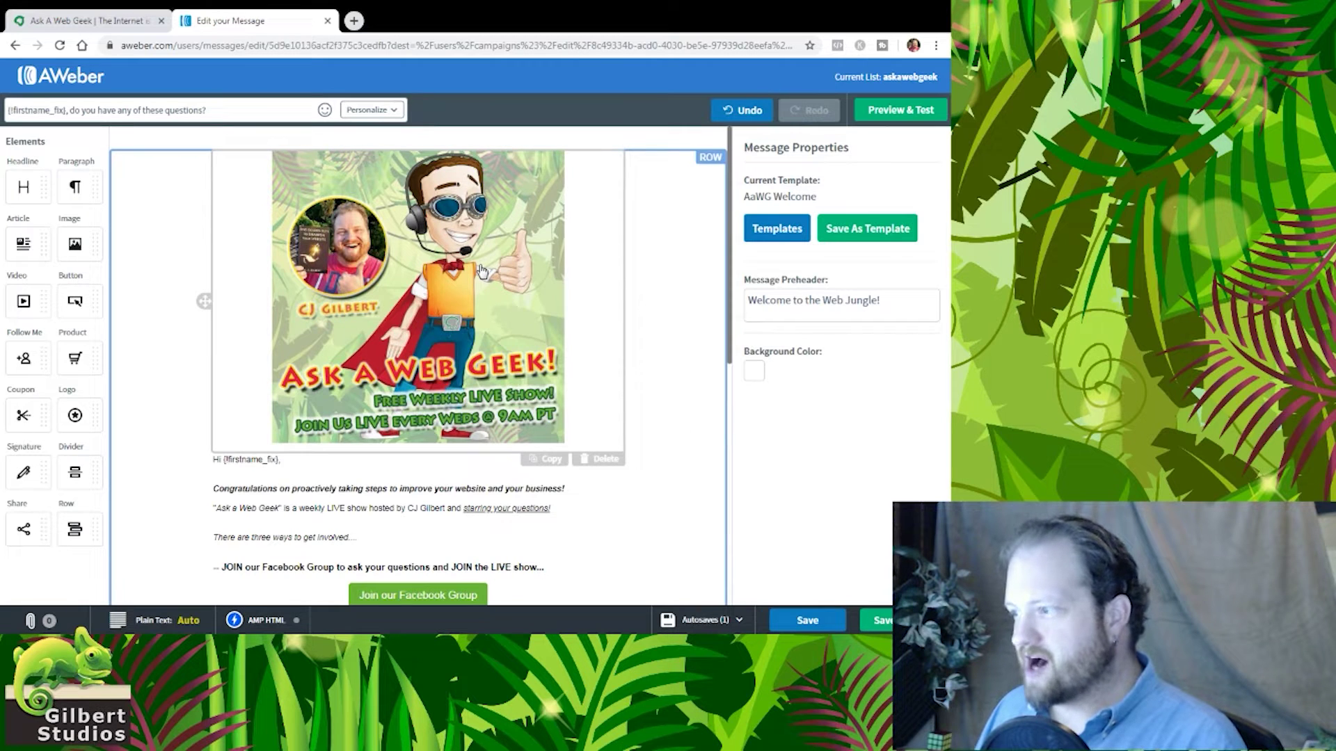
Replace the square header image in the second message with an uploaded wide "Ask A Web Geek!" banner.
click(472, 289)
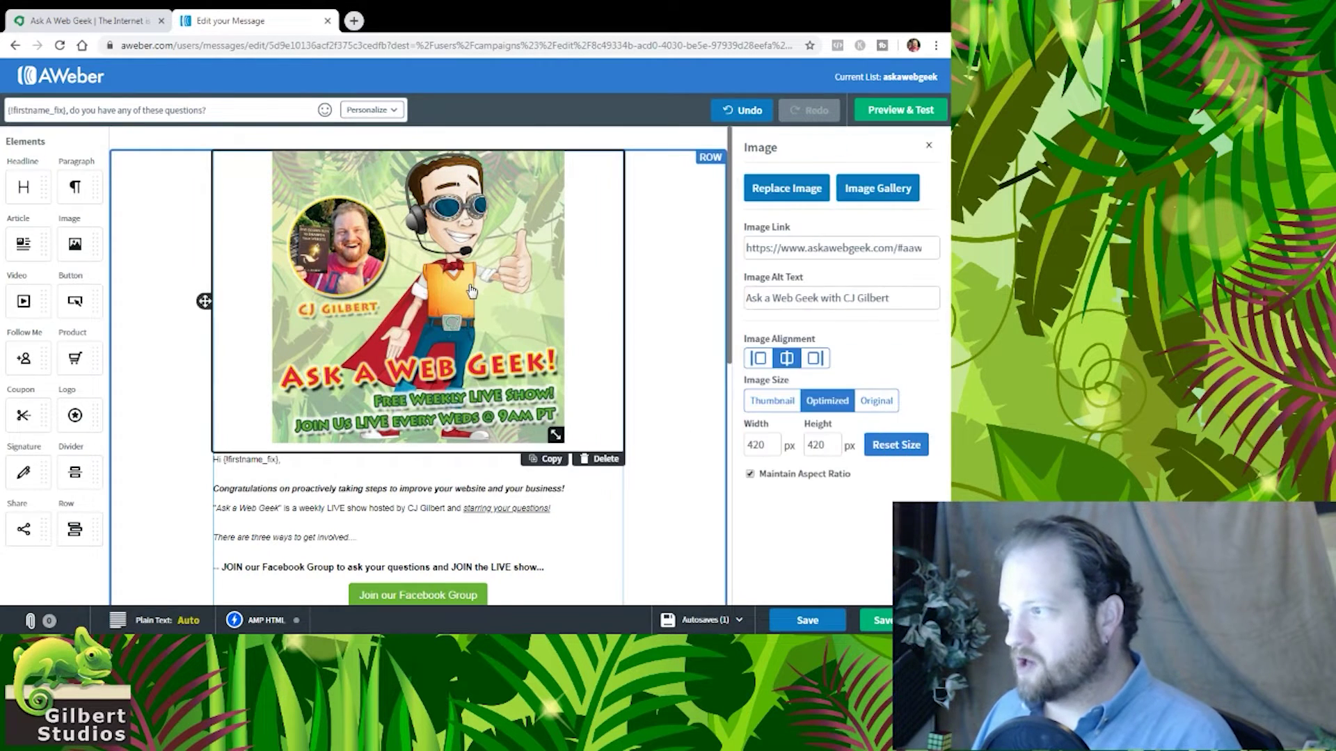
click(800, 196)
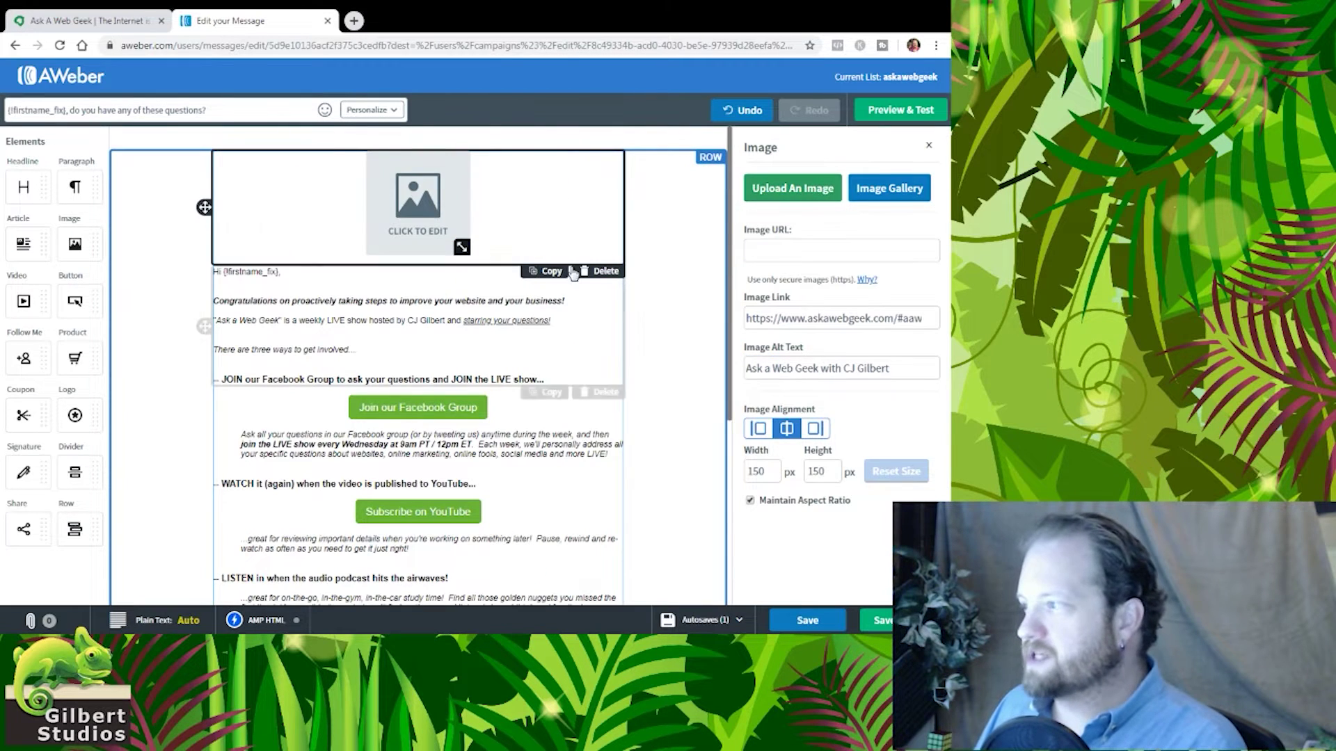
click(797, 199)
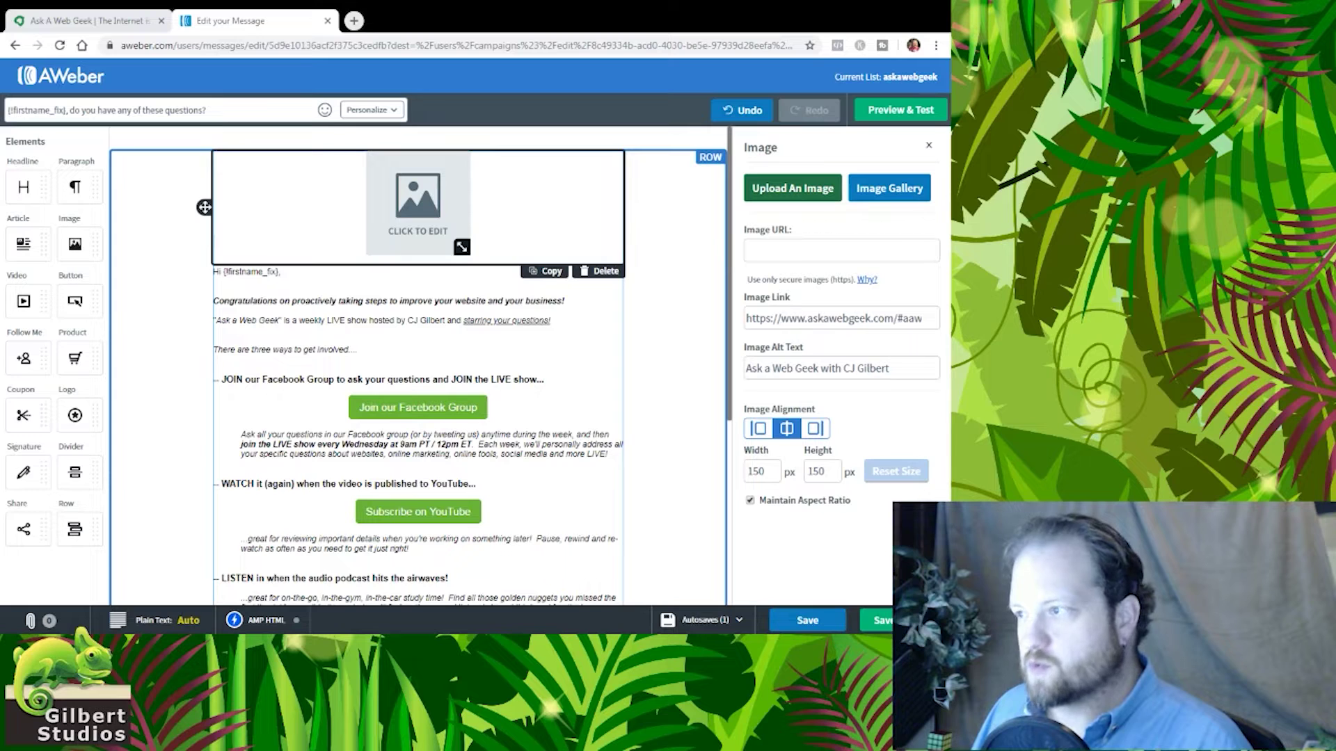
click(544, 357)
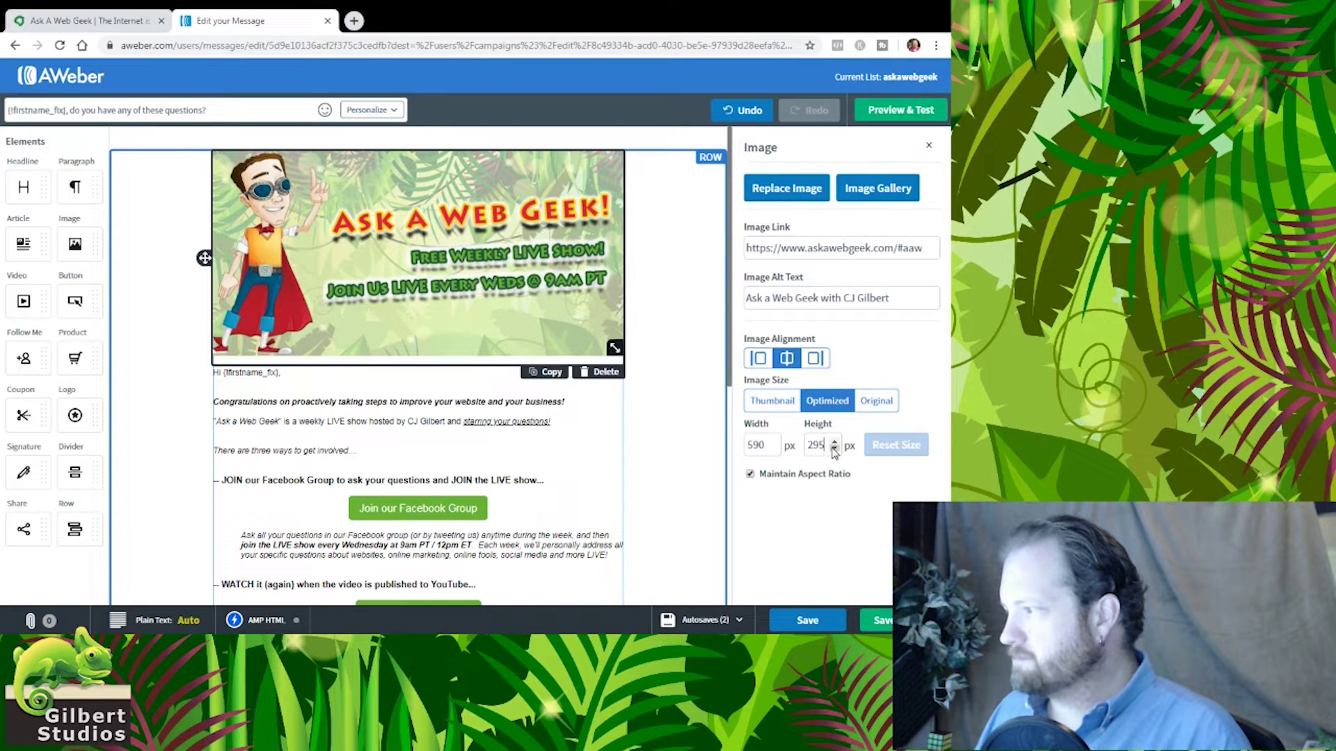
Set the banner image's height to 250 px while maintaining its aspect ratio.
click(834, 451)
click(834, 451)
click(834, 451)
click(834, 451)
double_click(812, 444)
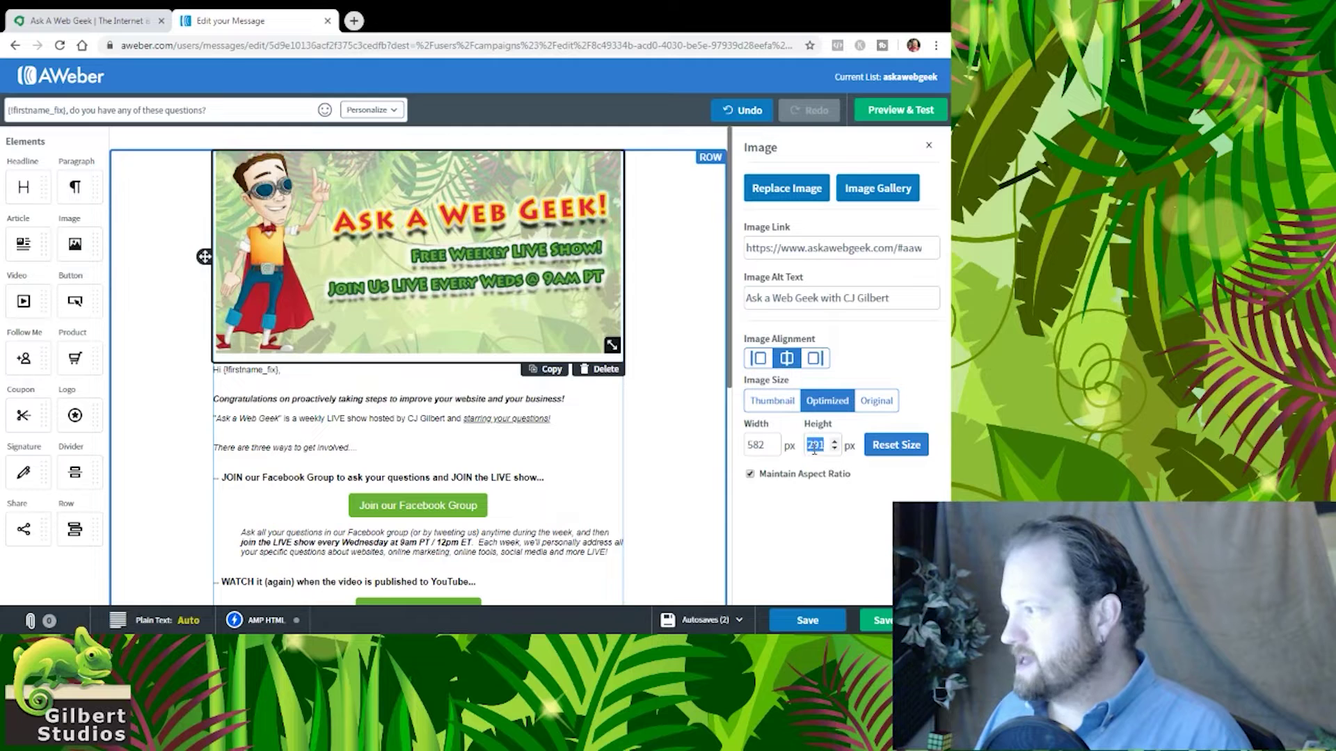
text(250)
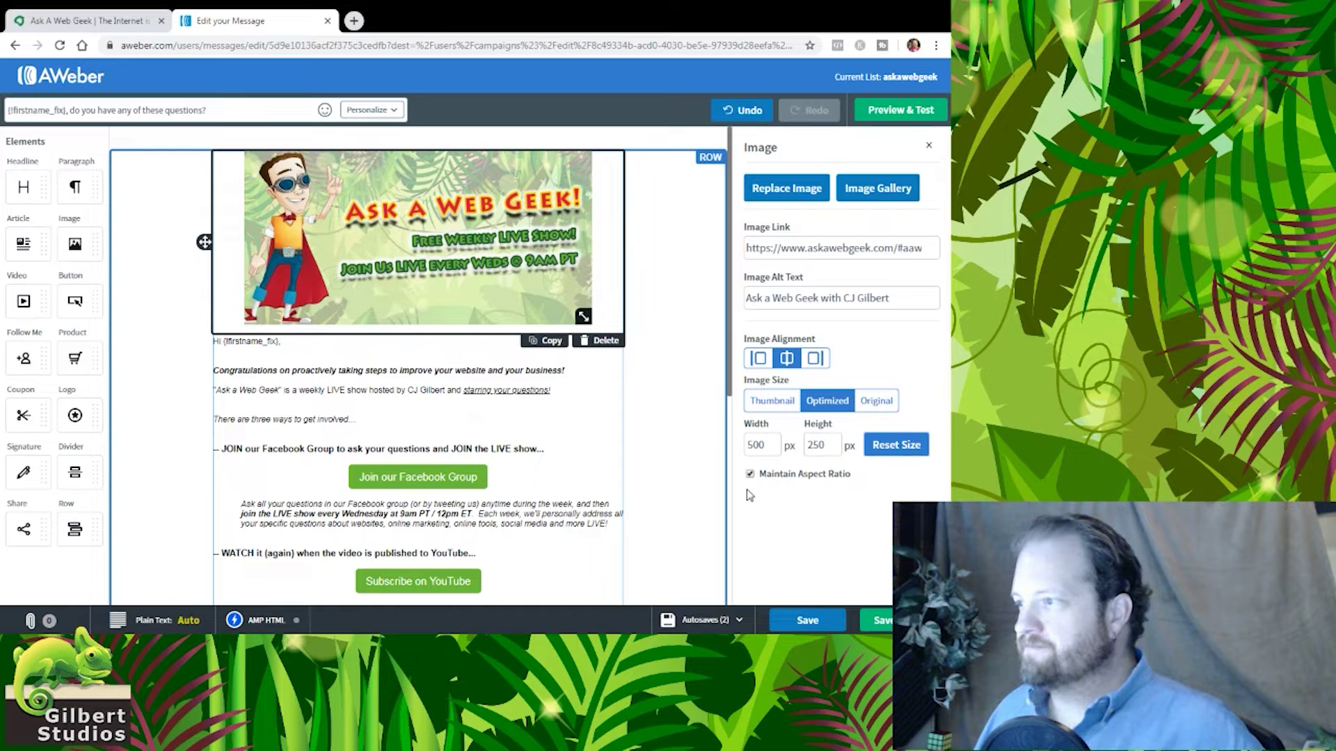
triple_click(823, 297)
triple_click(835, 238)
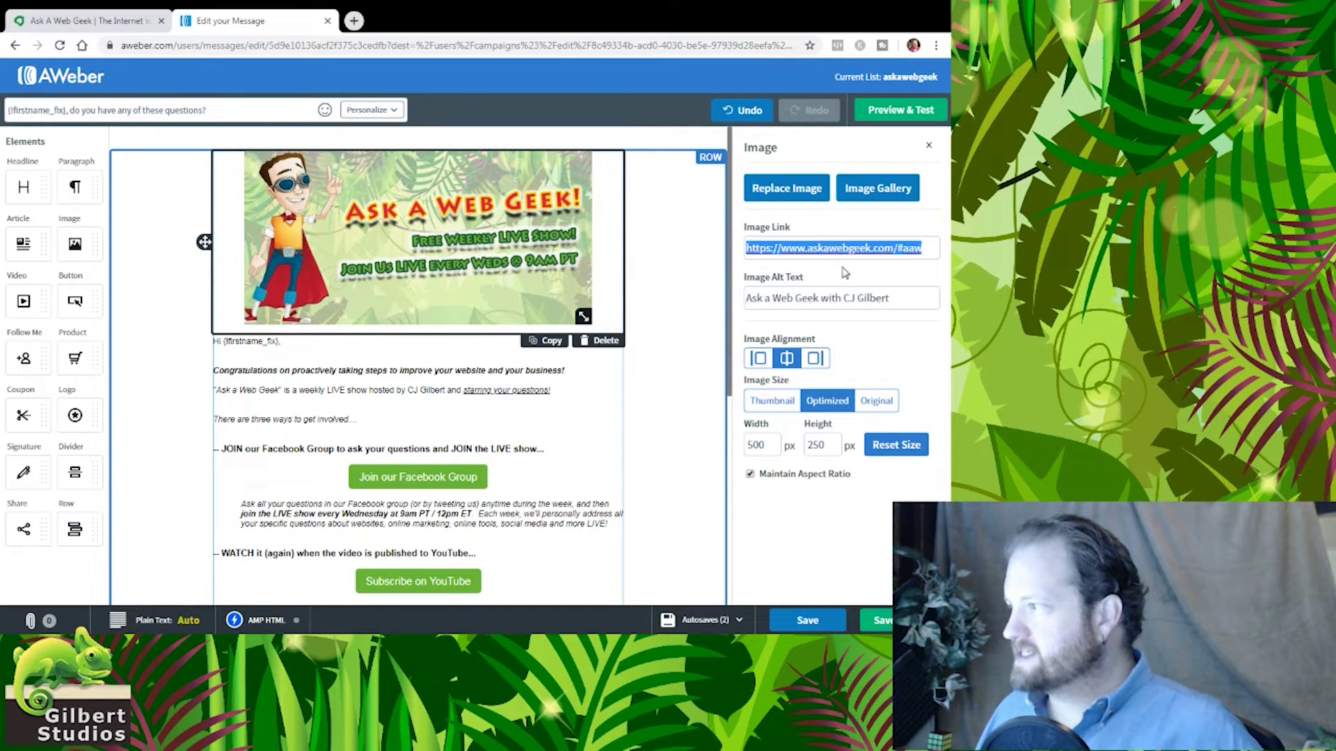
key(ctrl+v)
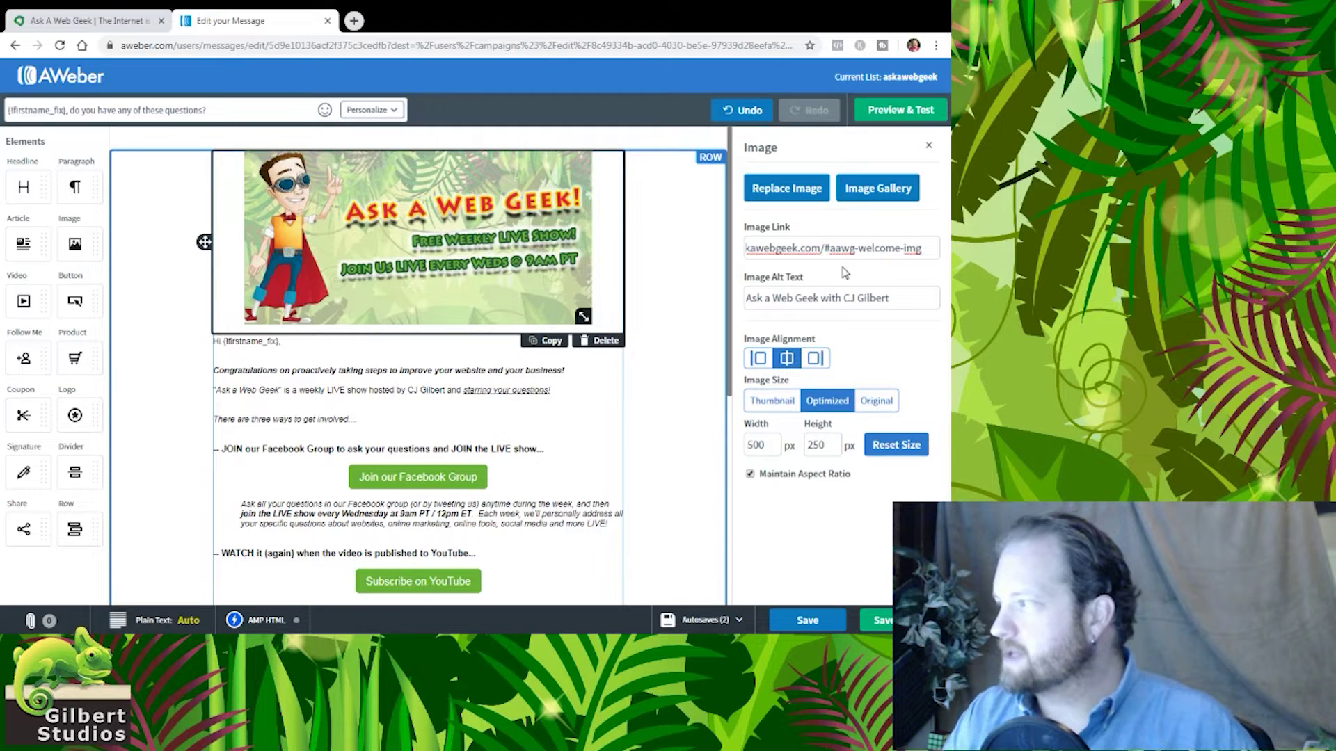
key(Home)
key(End)
key(Left)
key(Left)
key(Left)
key(Left)
key(ctrl+shift+Right)
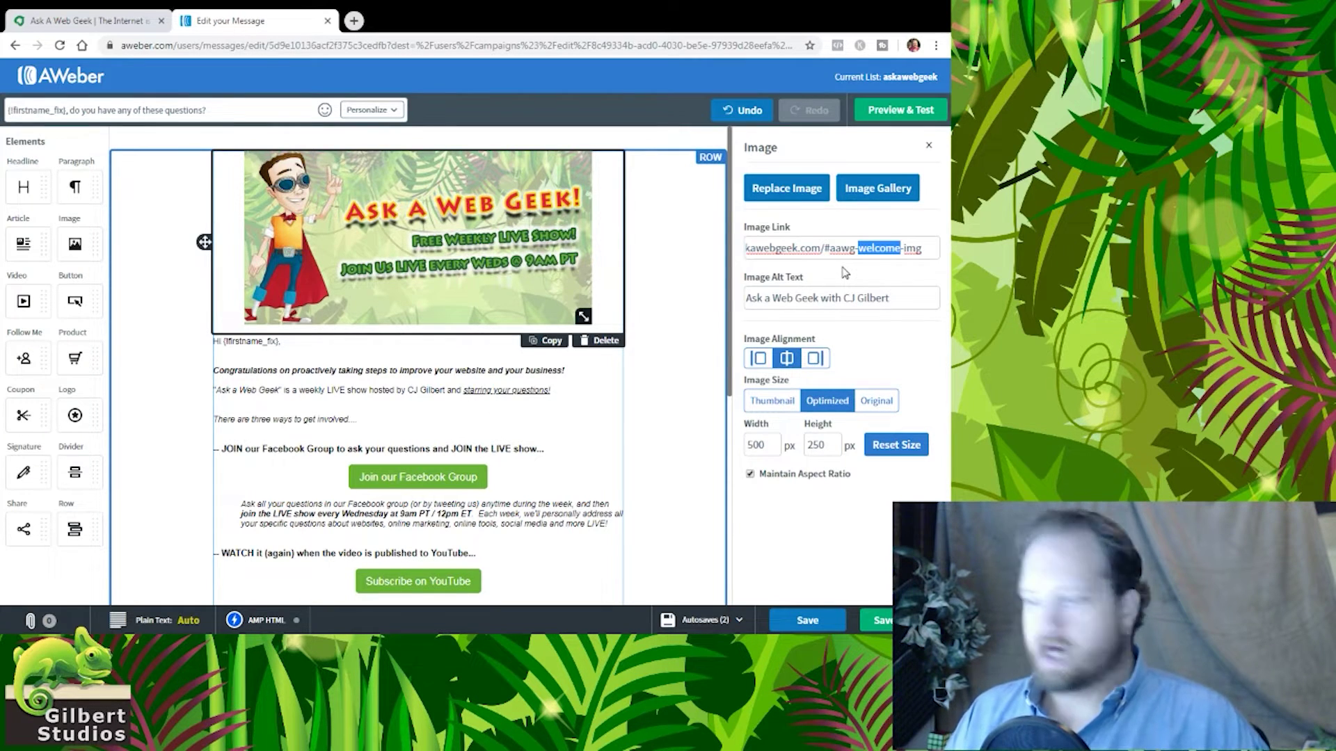
text(recap)
key(Delete)
key(Delete)
key(Delete)
key(Delete)
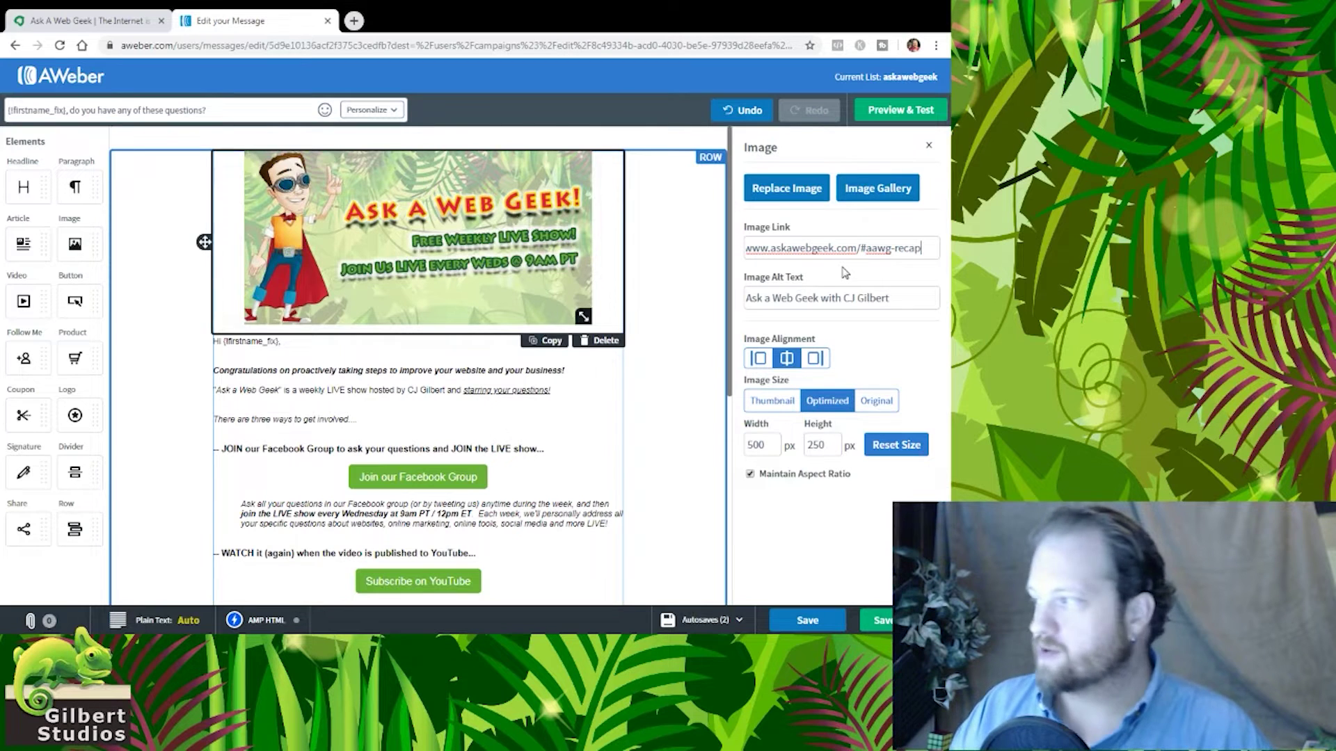
text(-img)
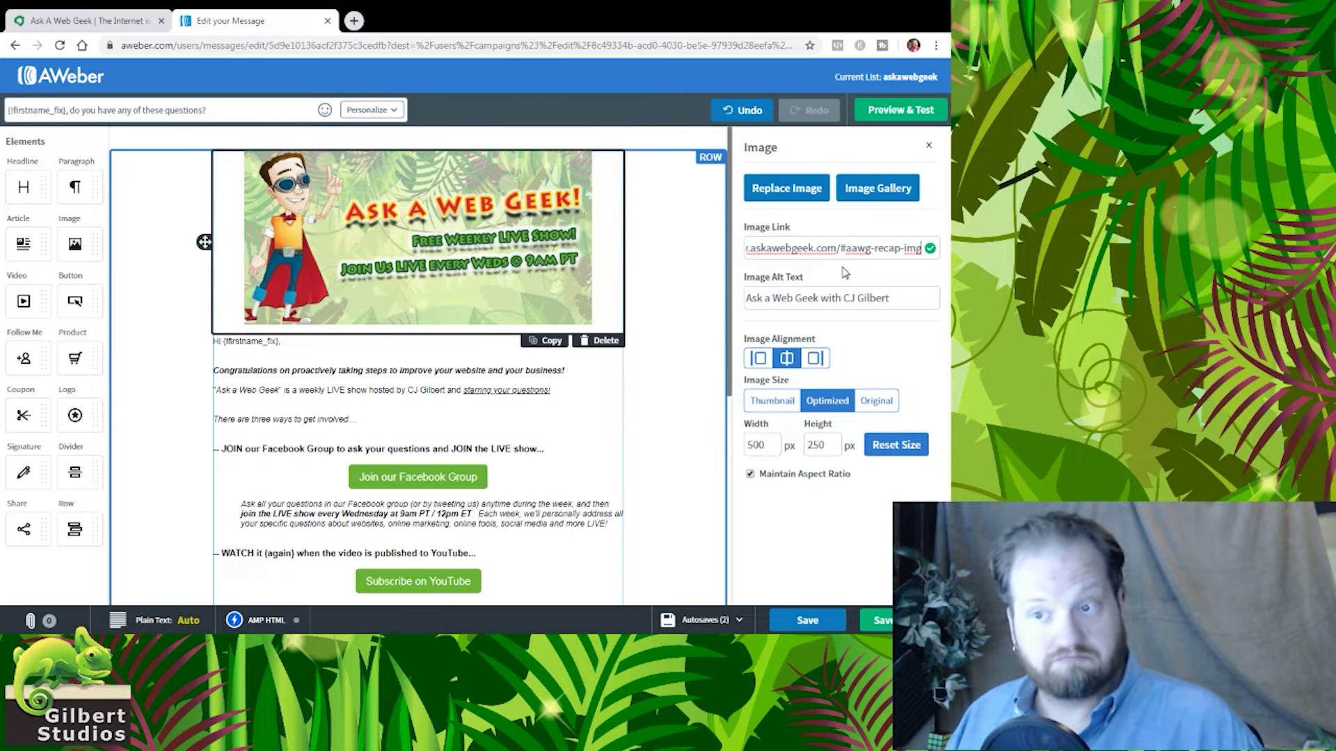
key(Tab)
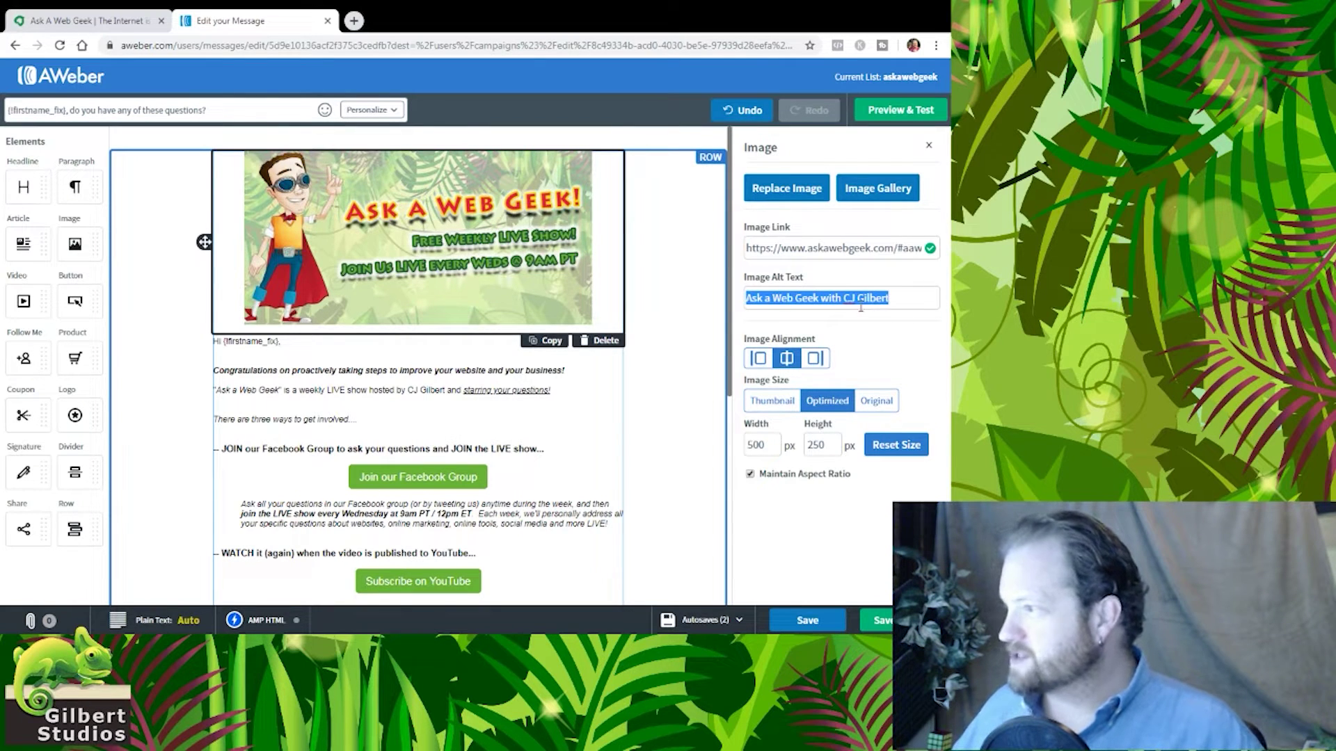
click(894, 358)
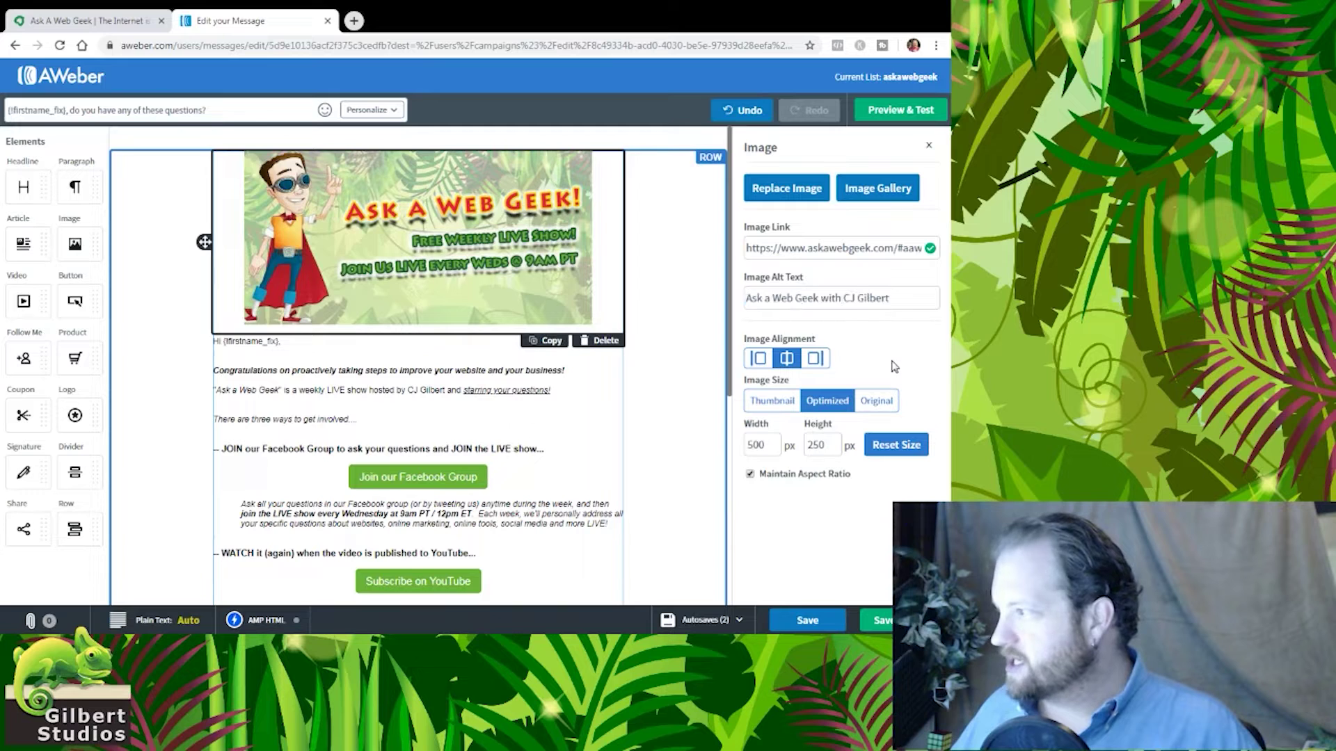
click(647, 273)
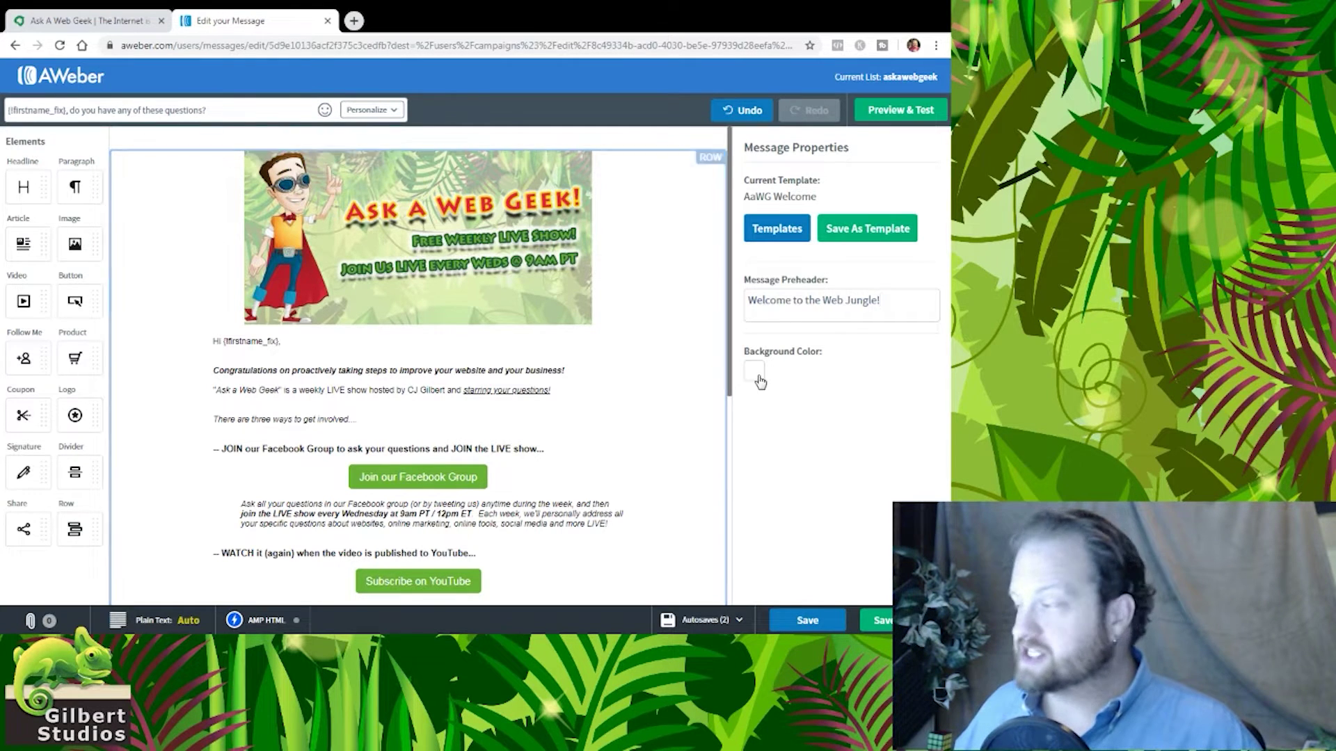
click(692, 307)
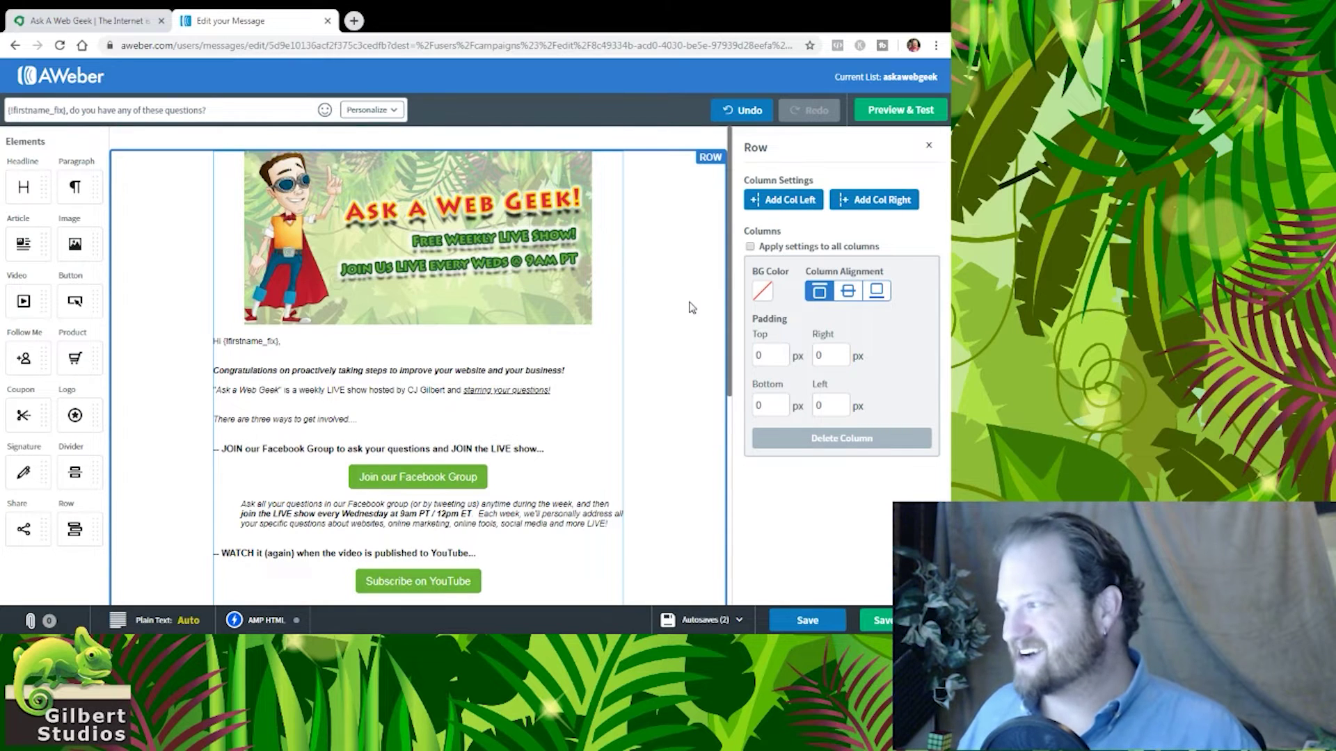
click(691, 307)
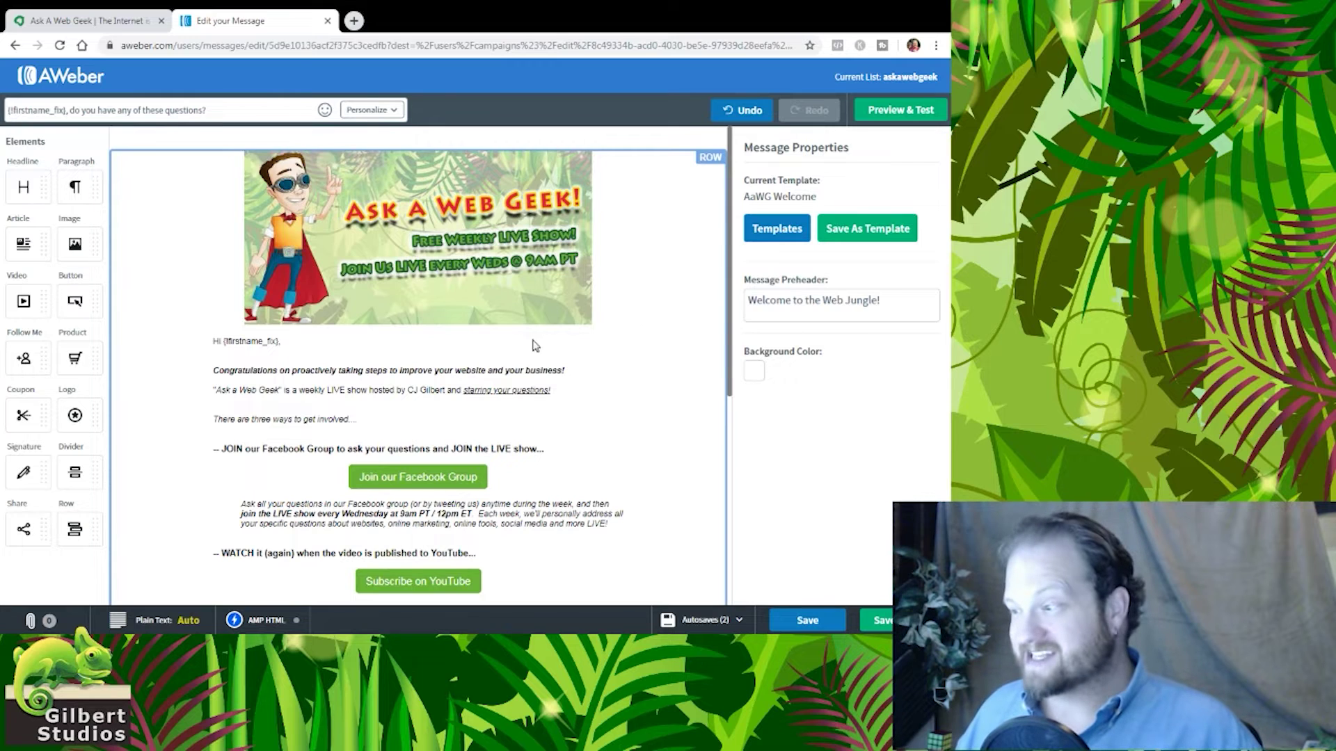
Rewrite the three-ways line: "We have had some amazing questions! Here is a quick recap, so you can jump to the show with the answers you need next!".
click(491, 376)
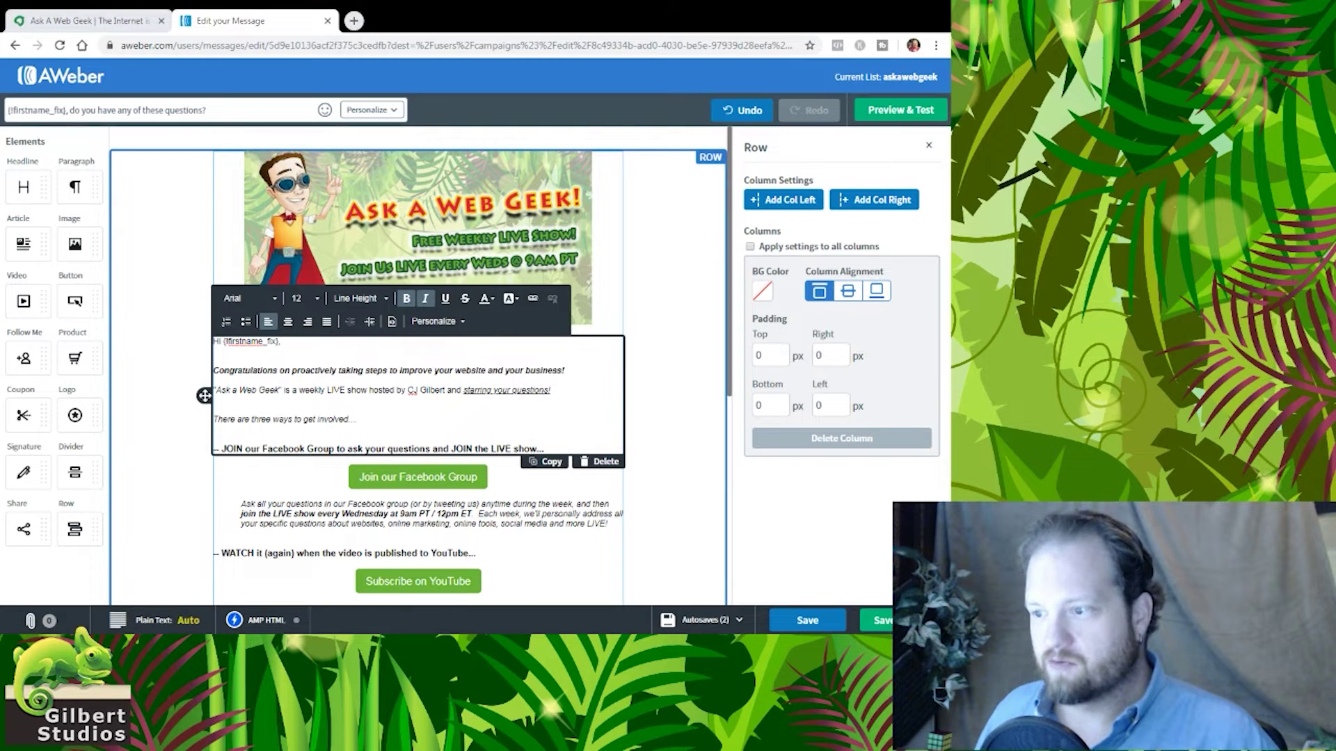
text(We have had some amazing questions! Here is a quick recap, so you can jump to the show with the answers you need next!)
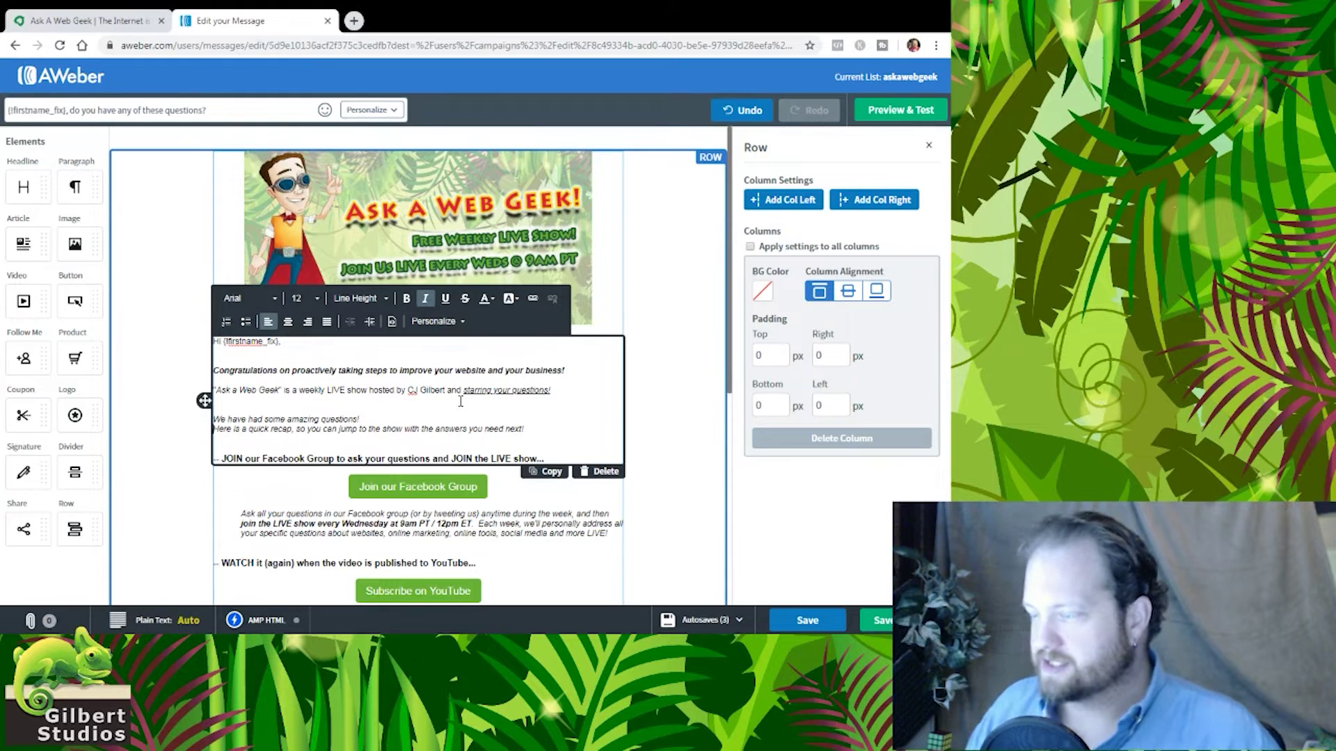
Extend the amazing-questions sentence with "in our first dozen shows!" and add the line "Start Here!" above it.
key(BackSpace)
key(BackSpace)
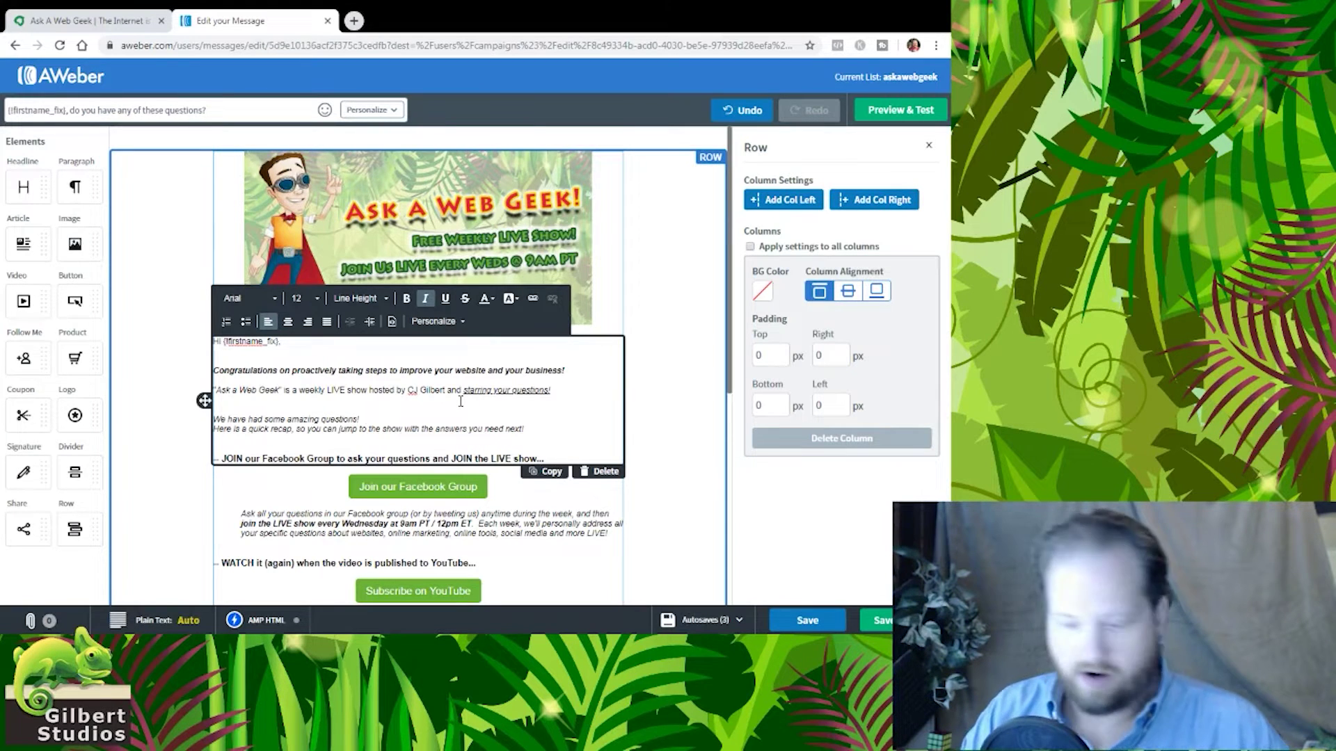
text(in our first dozen shows!)
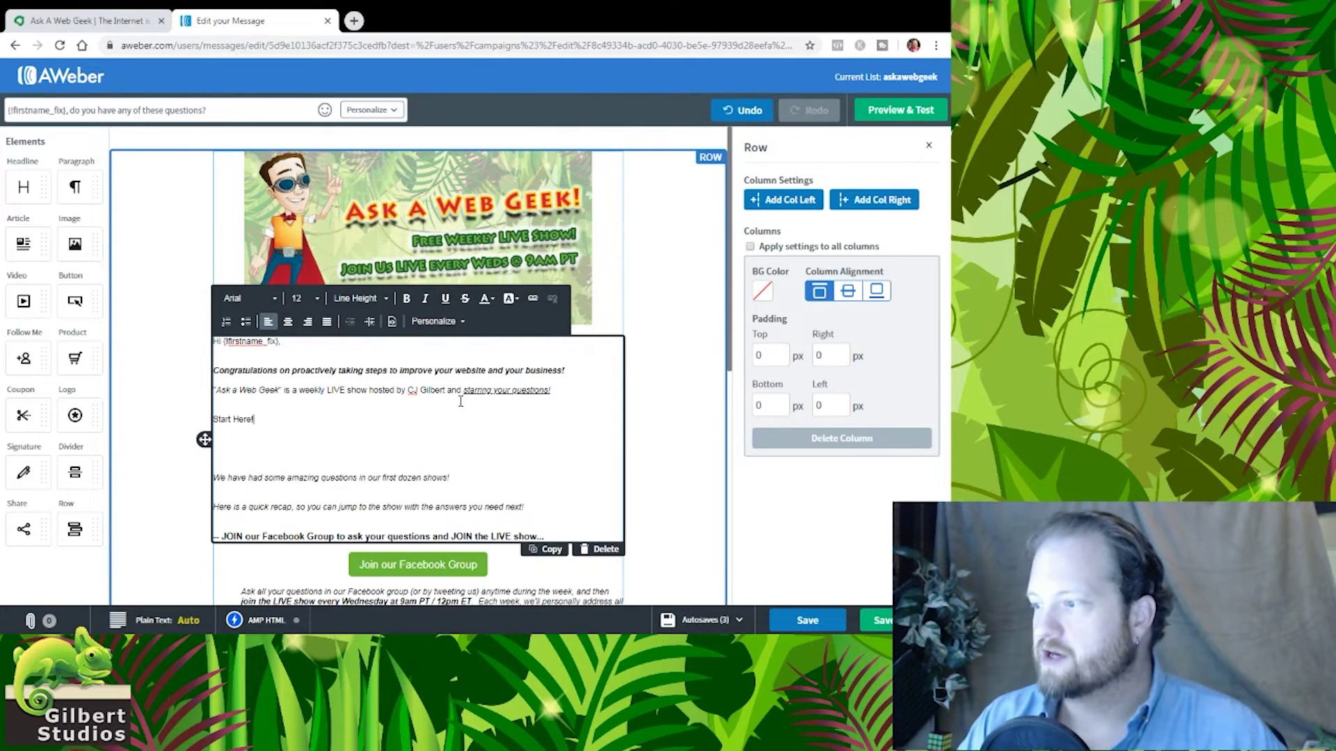
Add the line "Check out our 5-min Episode Zero to here how the show works each week!" below "Start Here!".
key(shift+Return)
key(Return)
text(Check out Ep)
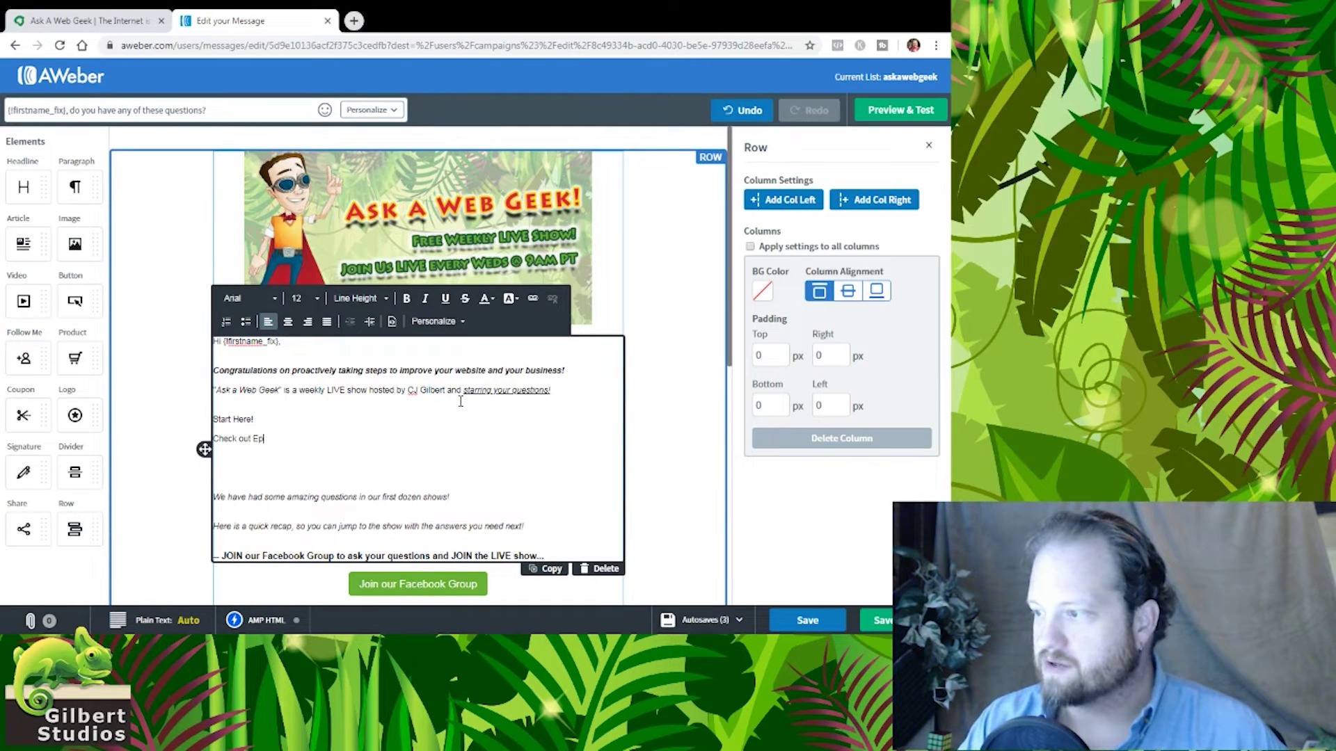
text(isode )
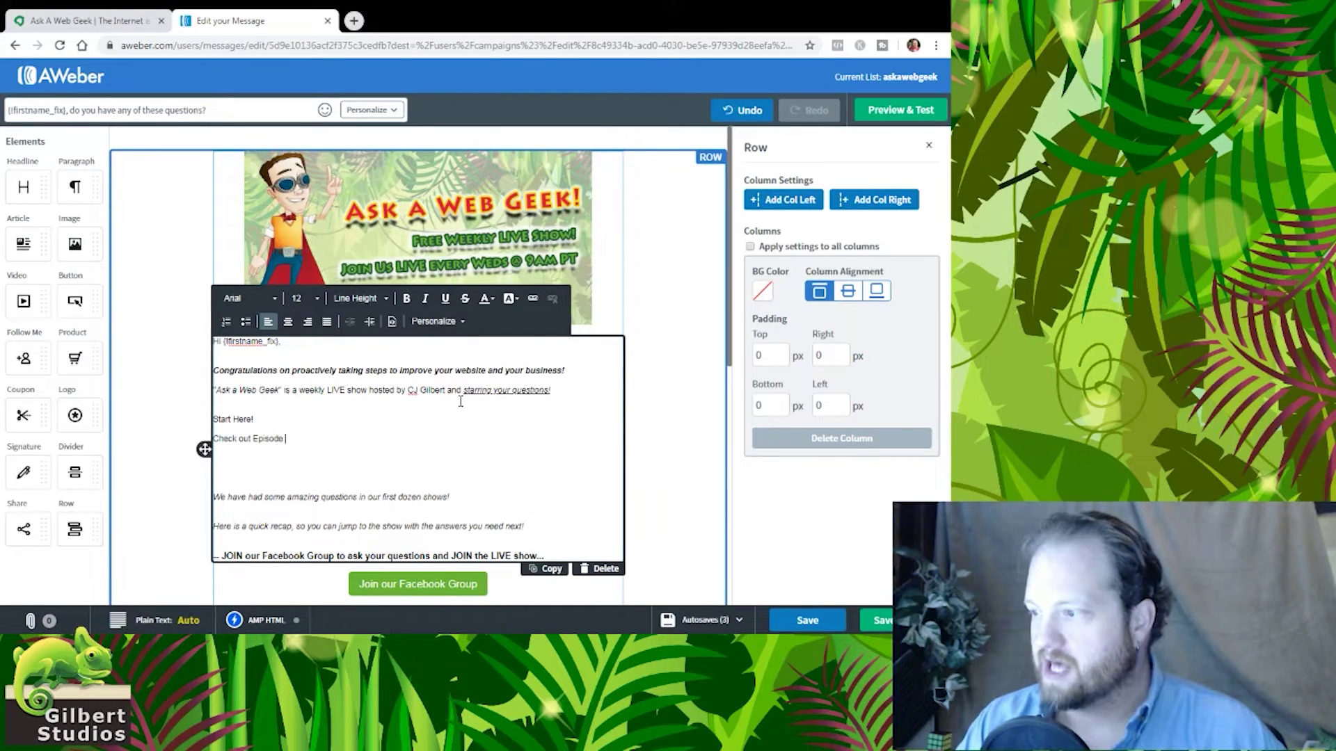
text(Zero)
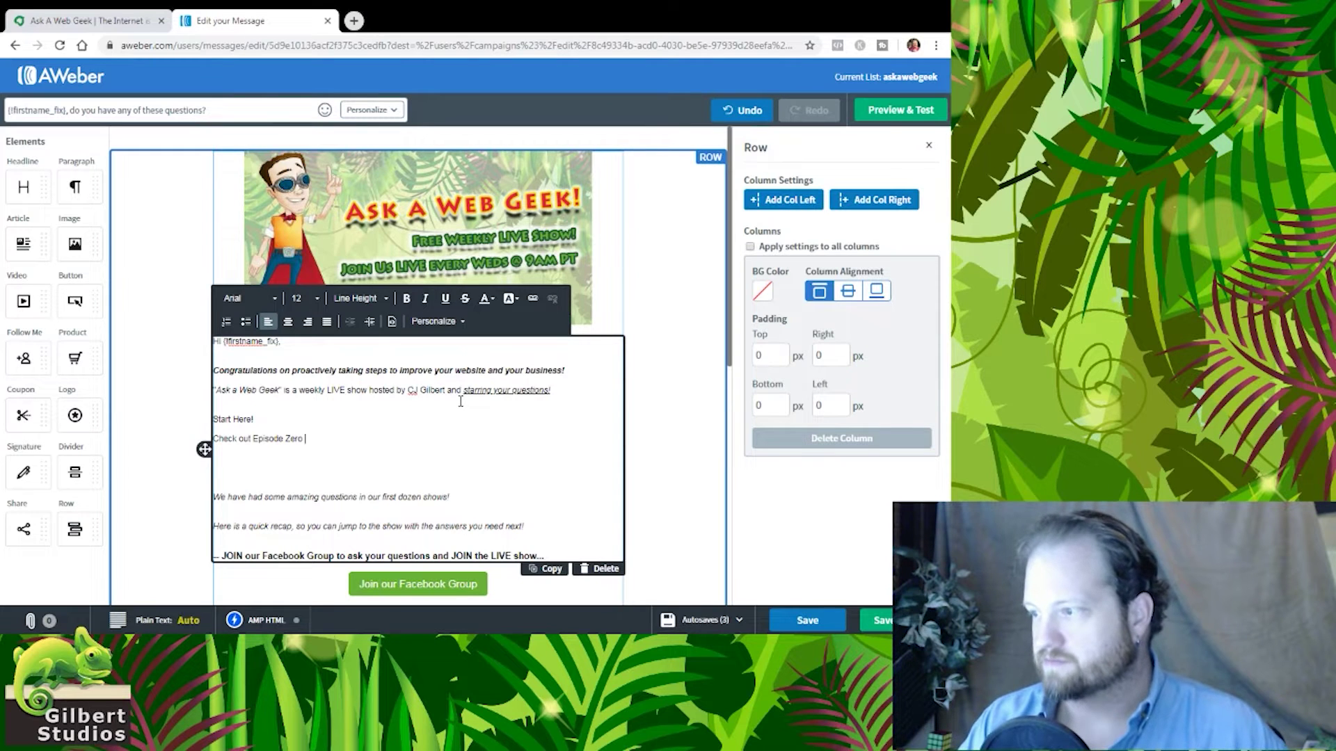
key(ctrl+Left)
key(ctrl+Left)
key(Left)
text(our 5-min)
key(End)
text(to he)
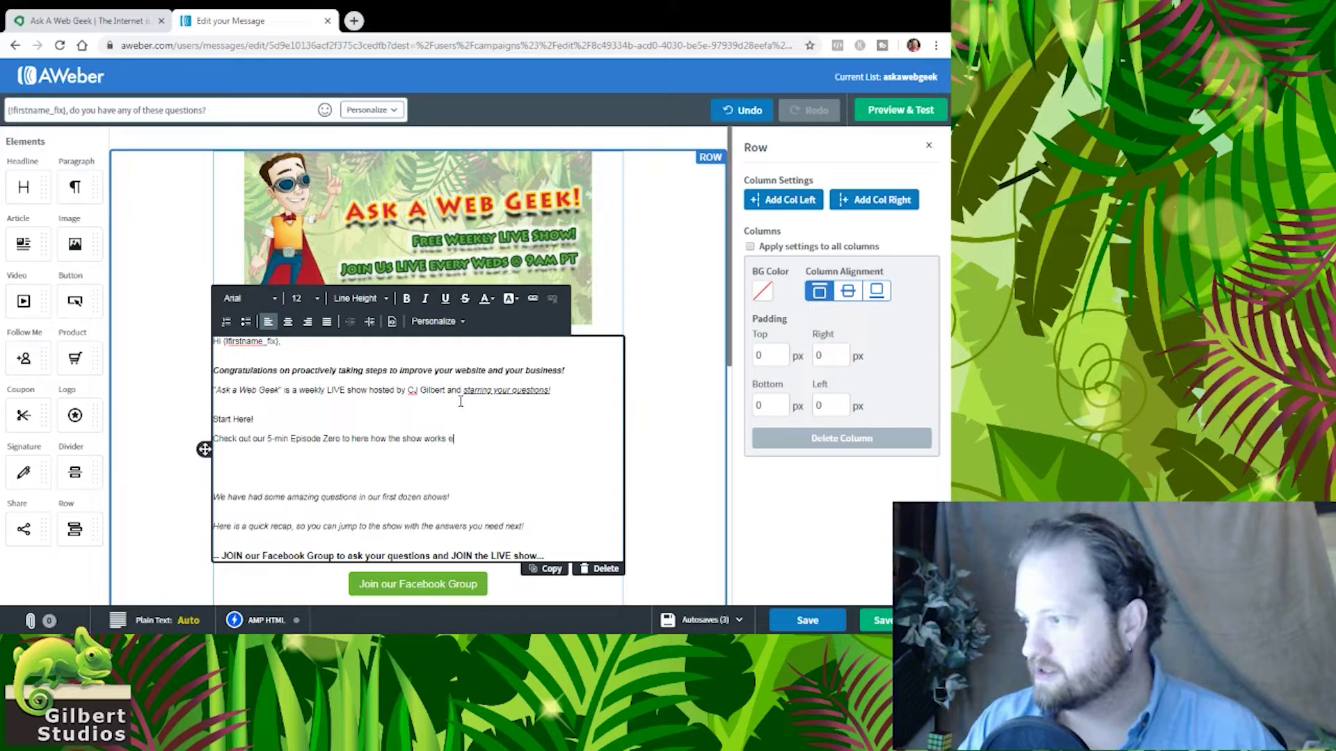
text(!)
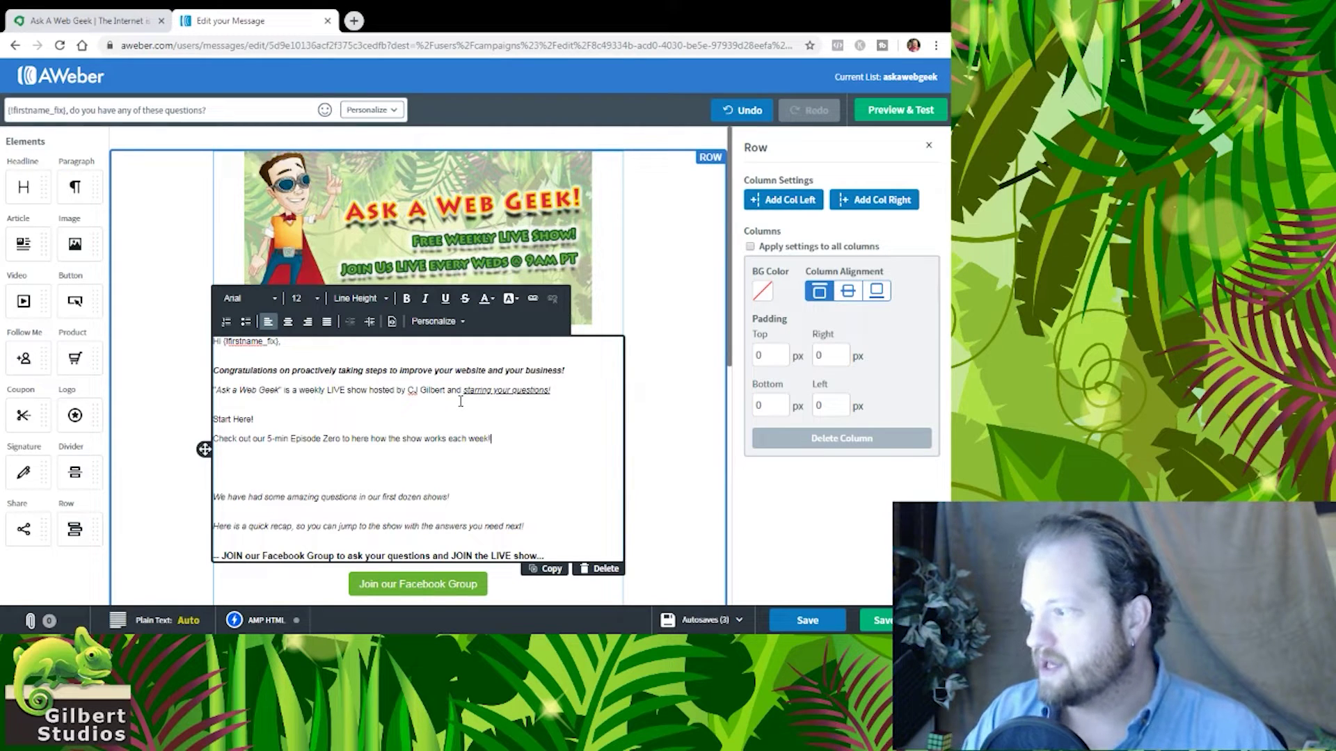
Set the "Start Here!" line to font size 15 and correct "here" to "hear" in the Episode Zero sentence.
click(333, 397)
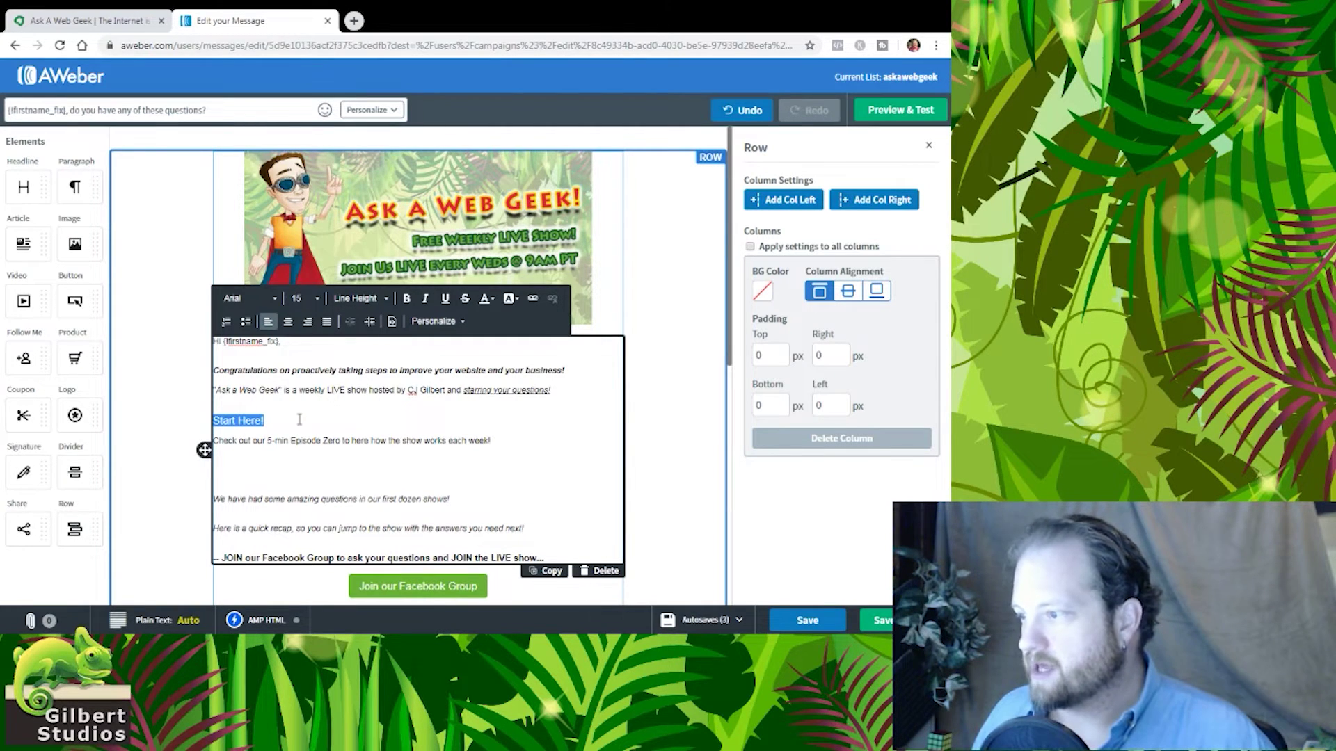
key(Right)
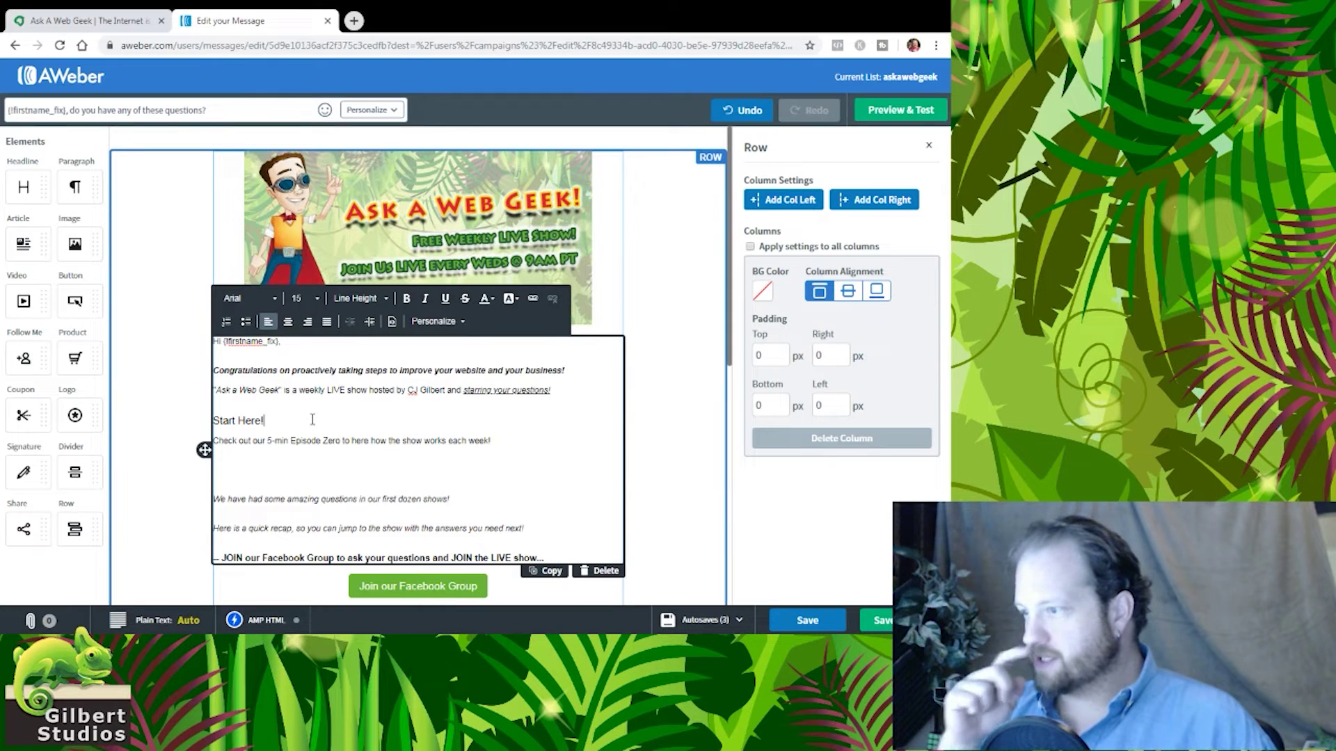
key(Down)
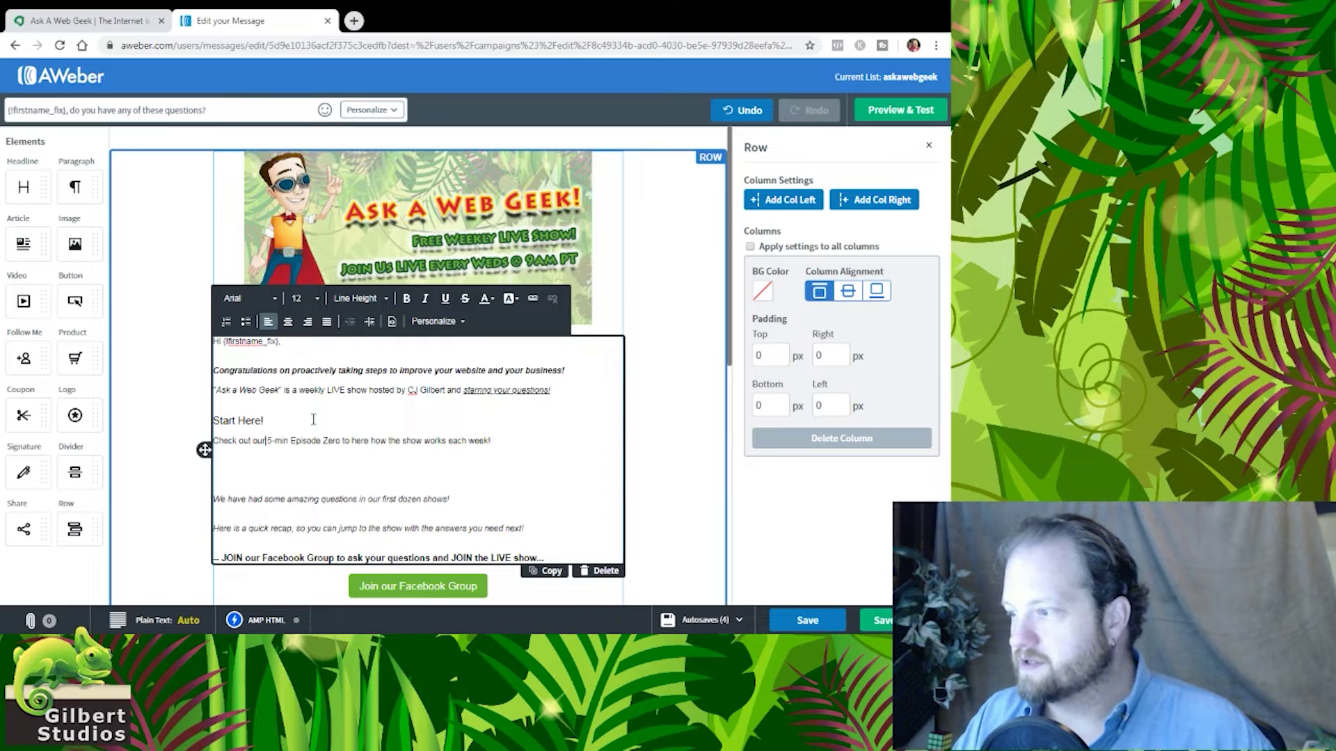
key(Right)
key(Right)
key(Right)
key(Right)
key(Right)
key(Right)
key(Right)
key(Delete)
key(Delete)
key(Delete)
text(ear)
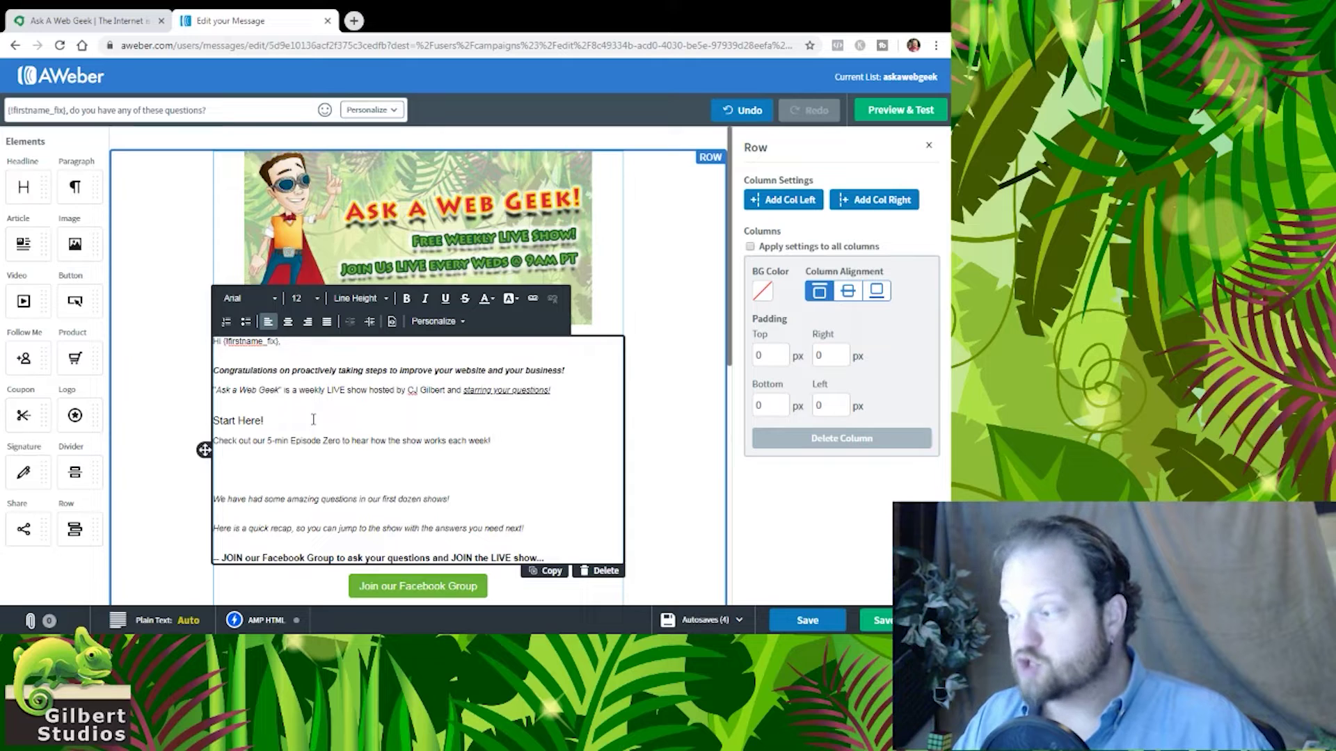
drag(267, 440, 341, 440)
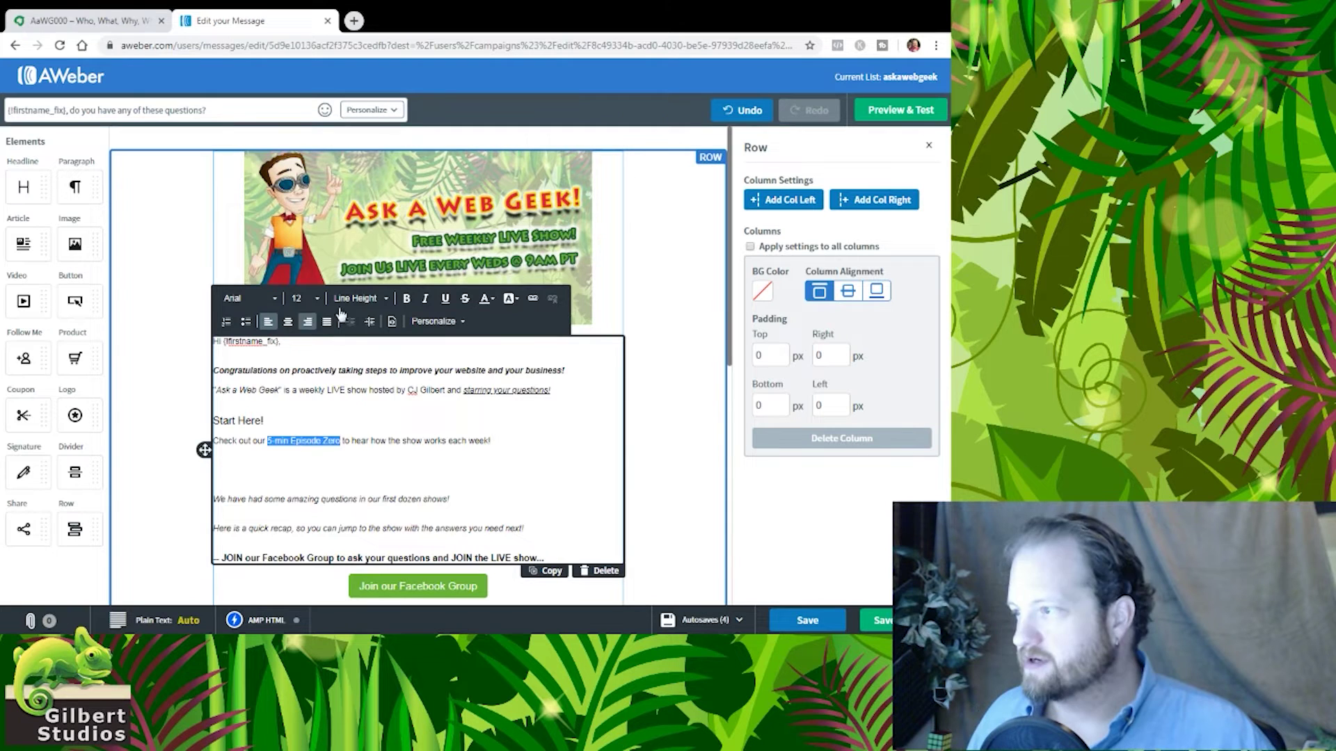
click(527, 301)
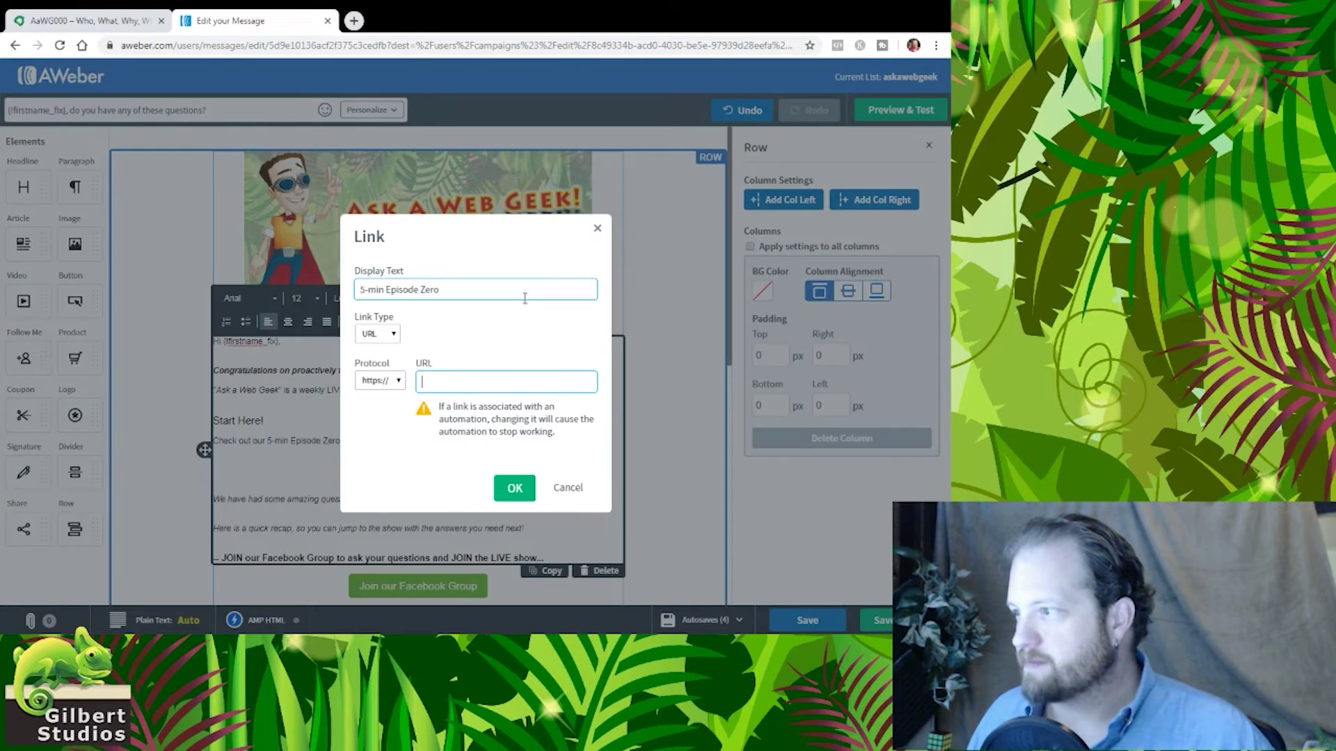
key(ctrl+v)
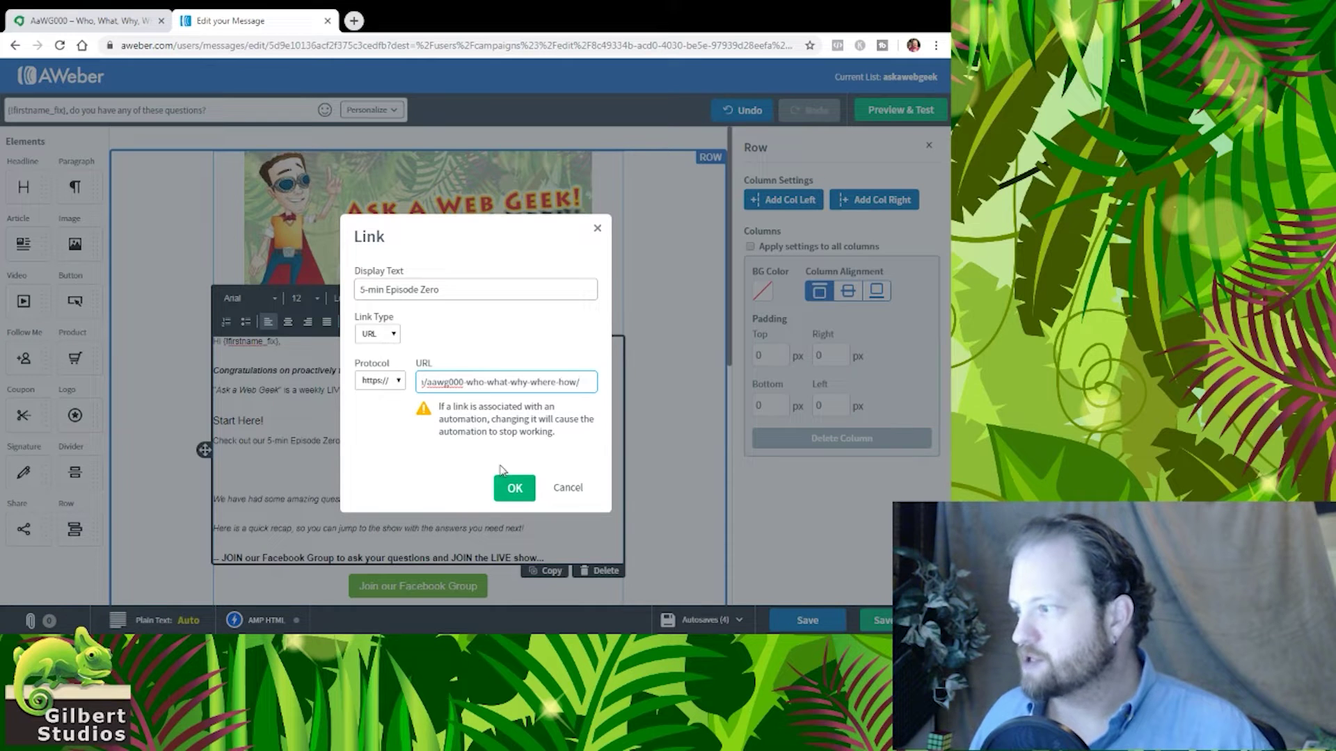
key(Tab)
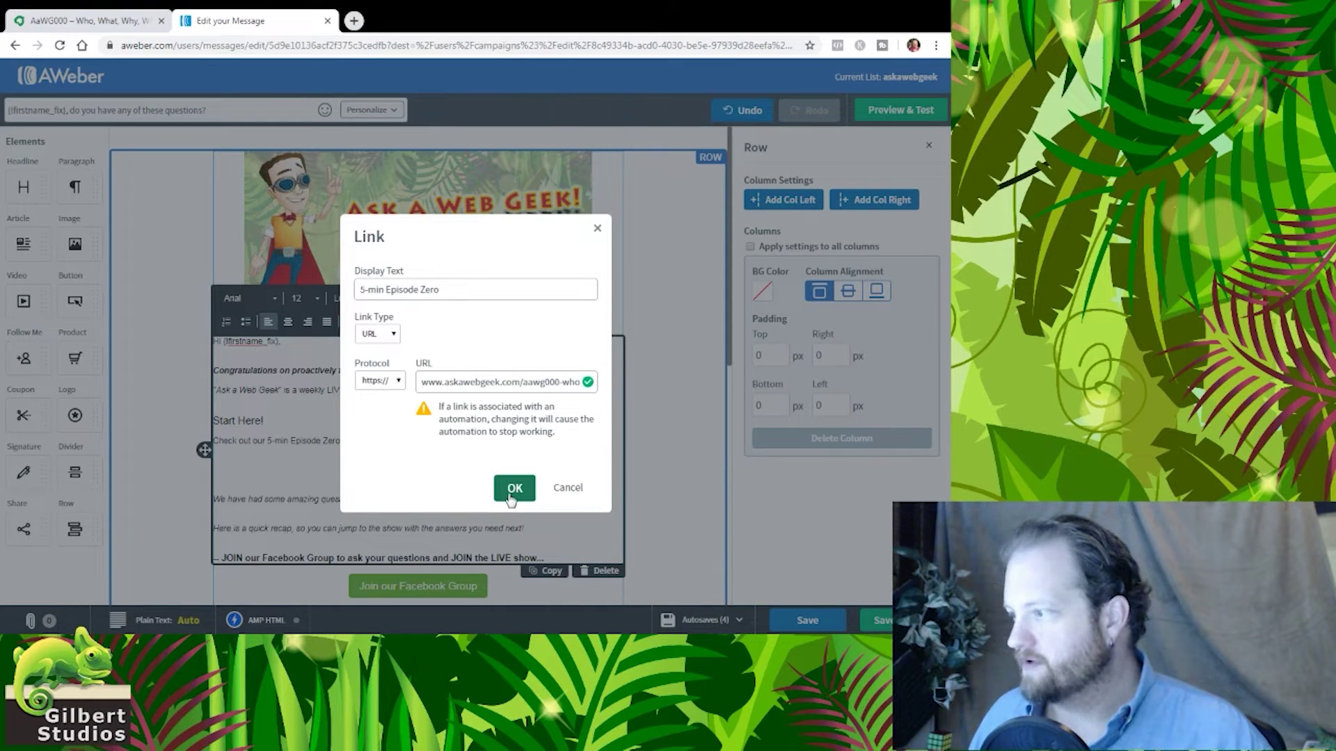
click(511, 495)
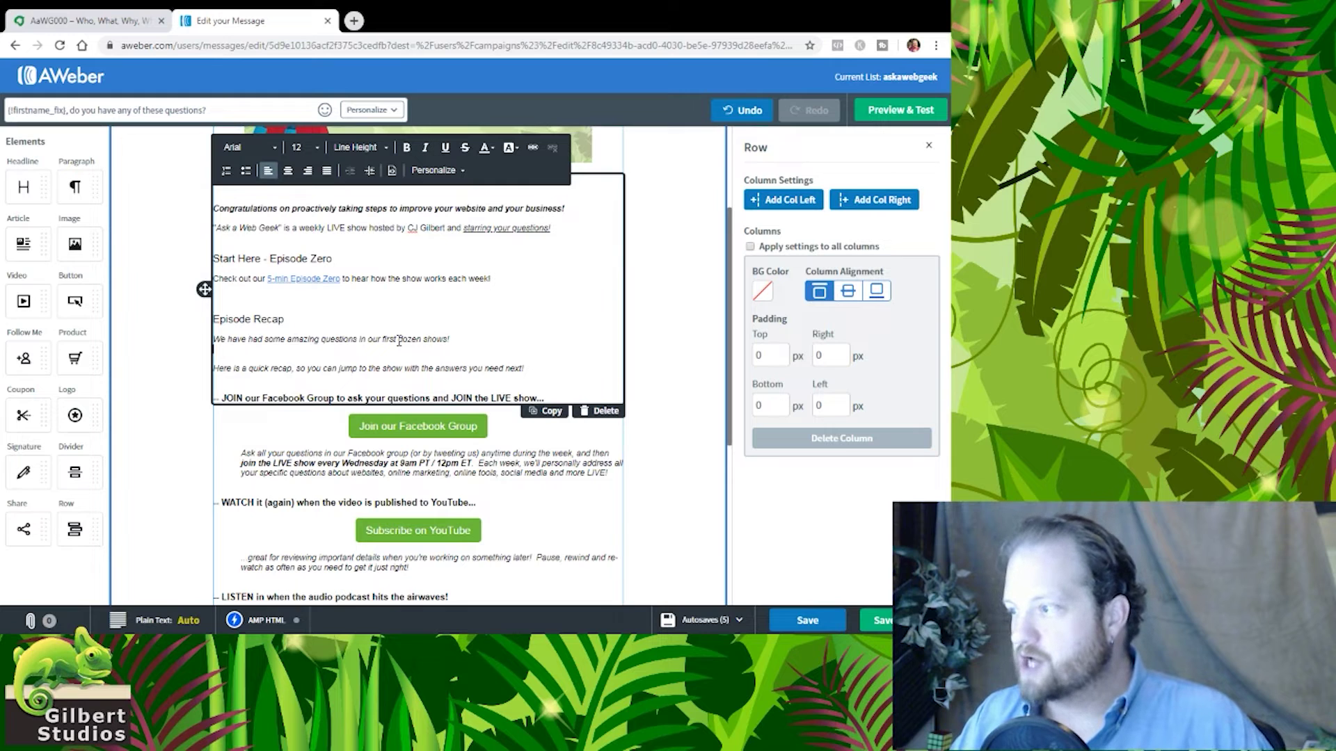
Remove the blank line between the two Episode Recap sentences and make the quick recap sentence bold instead of italic.
key(BackSpace)
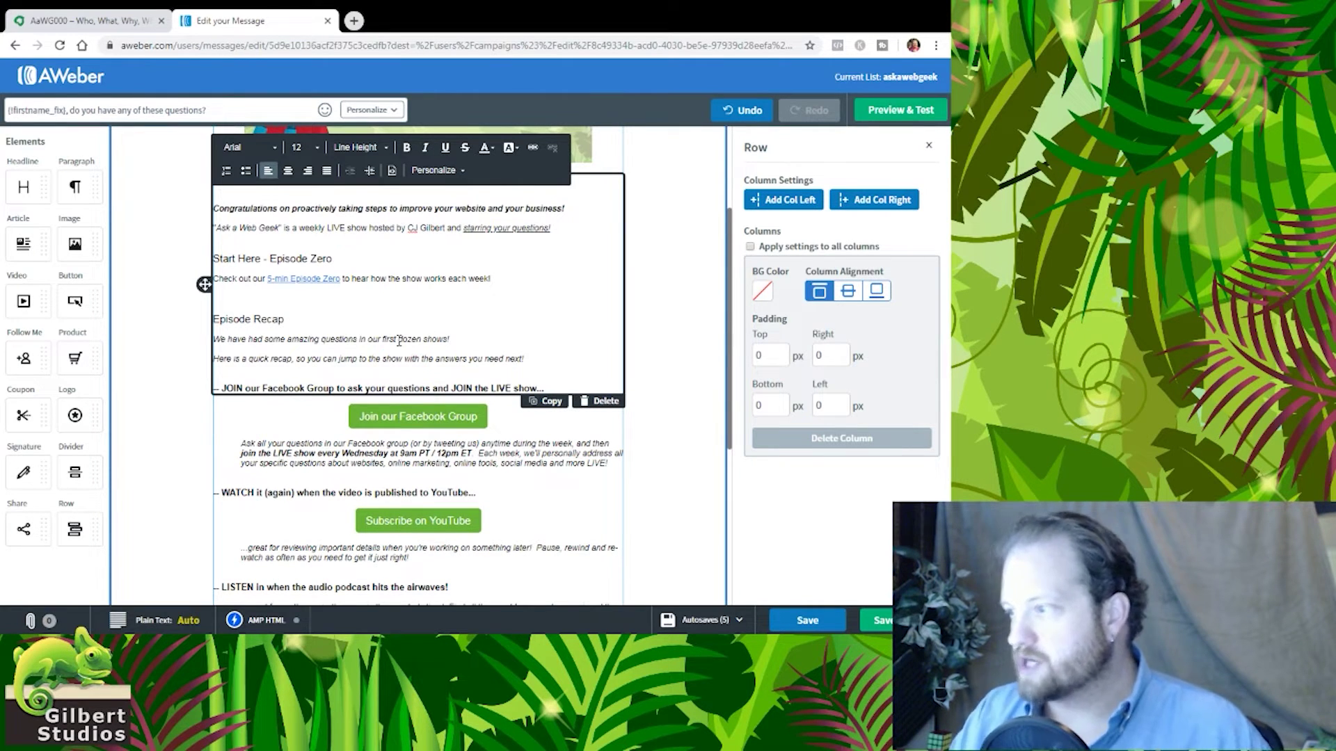
key(shift+End)
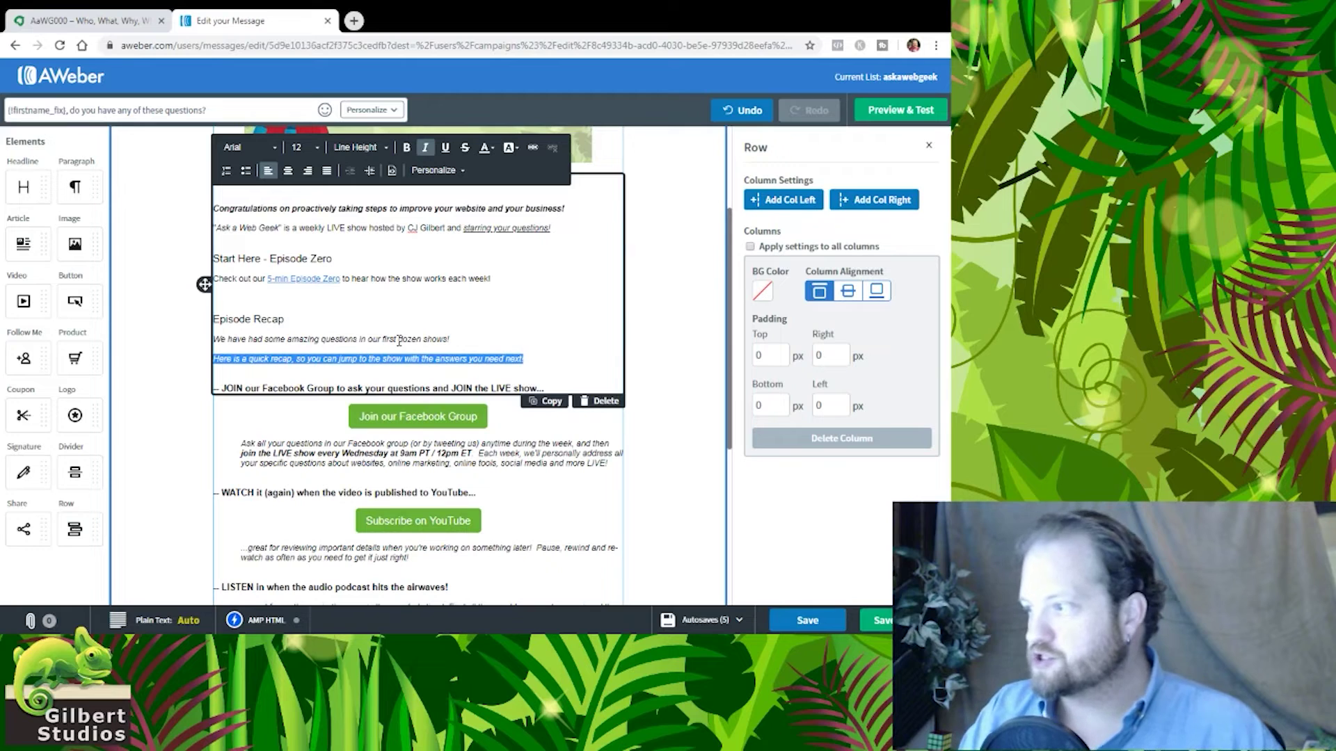
click(425, 148)
Make room below the quick recap sentence, save the message, and paste the copied list of episode questions and links there.
key(End)
key(Return)
key(Return)
click(819, 628)
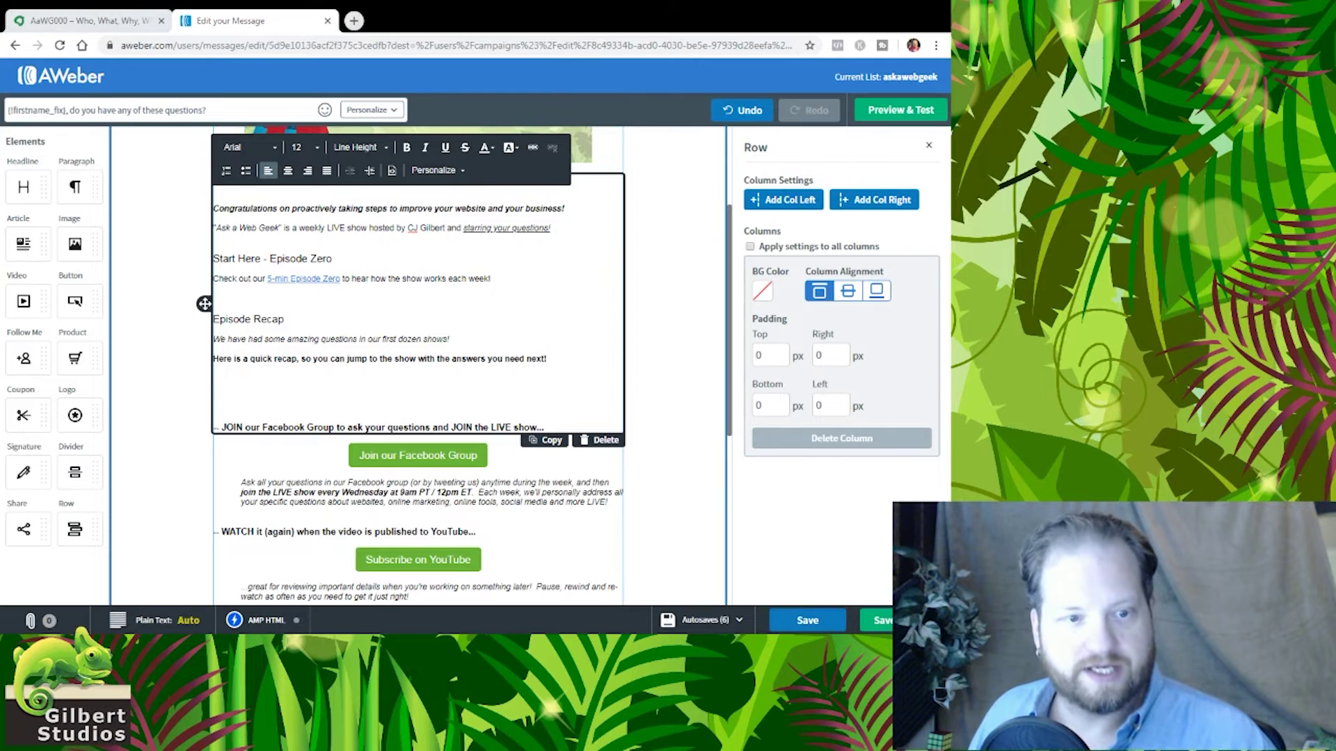
click(424, 390)
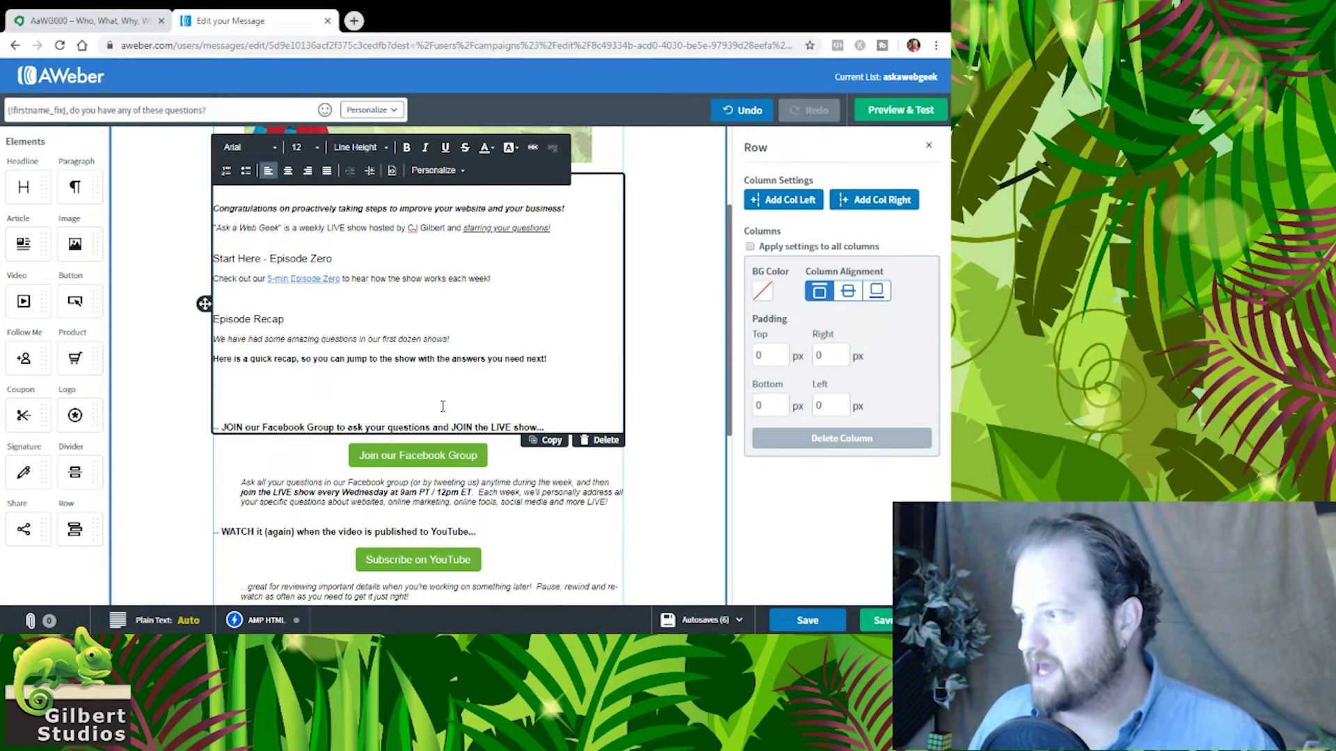
key(ctrl+v)
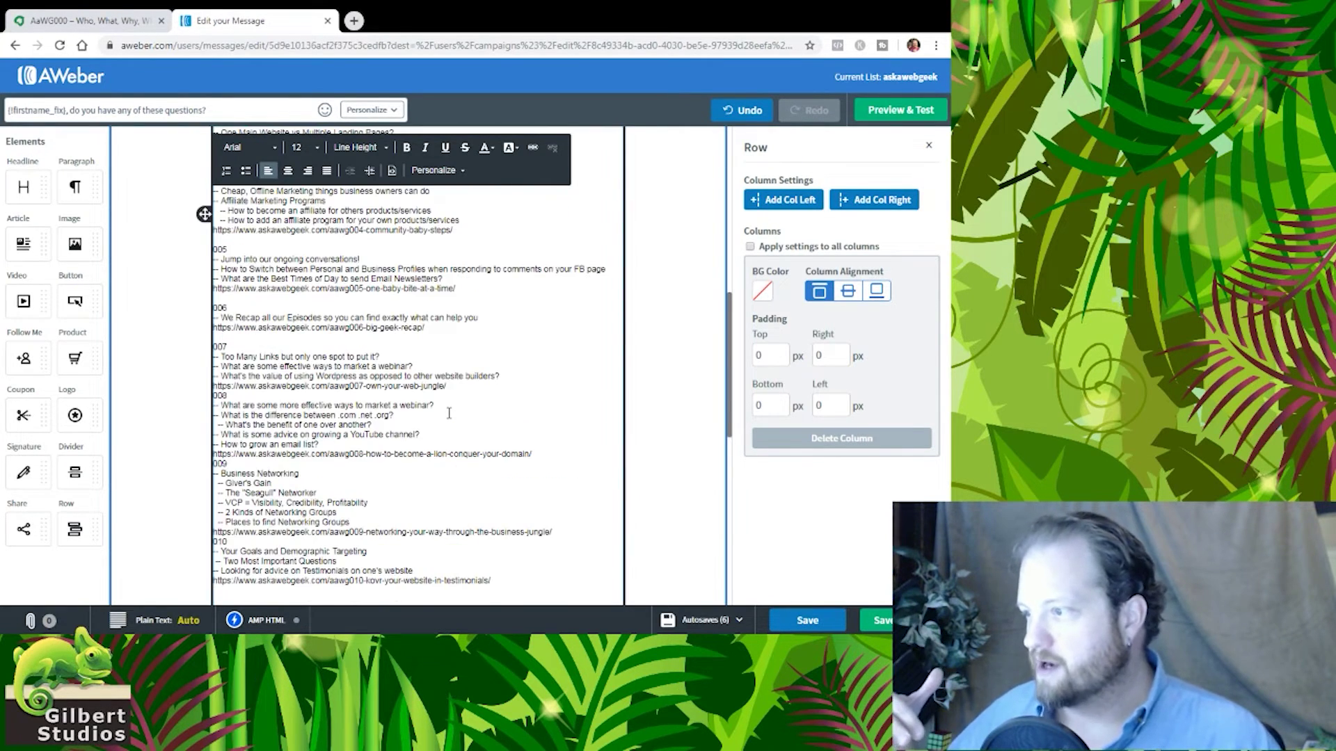
Make the "AaWG001 - First Show Jitters" heading bold and add a blank line below that episode's entry.
scroll(449, 413, up, 10)
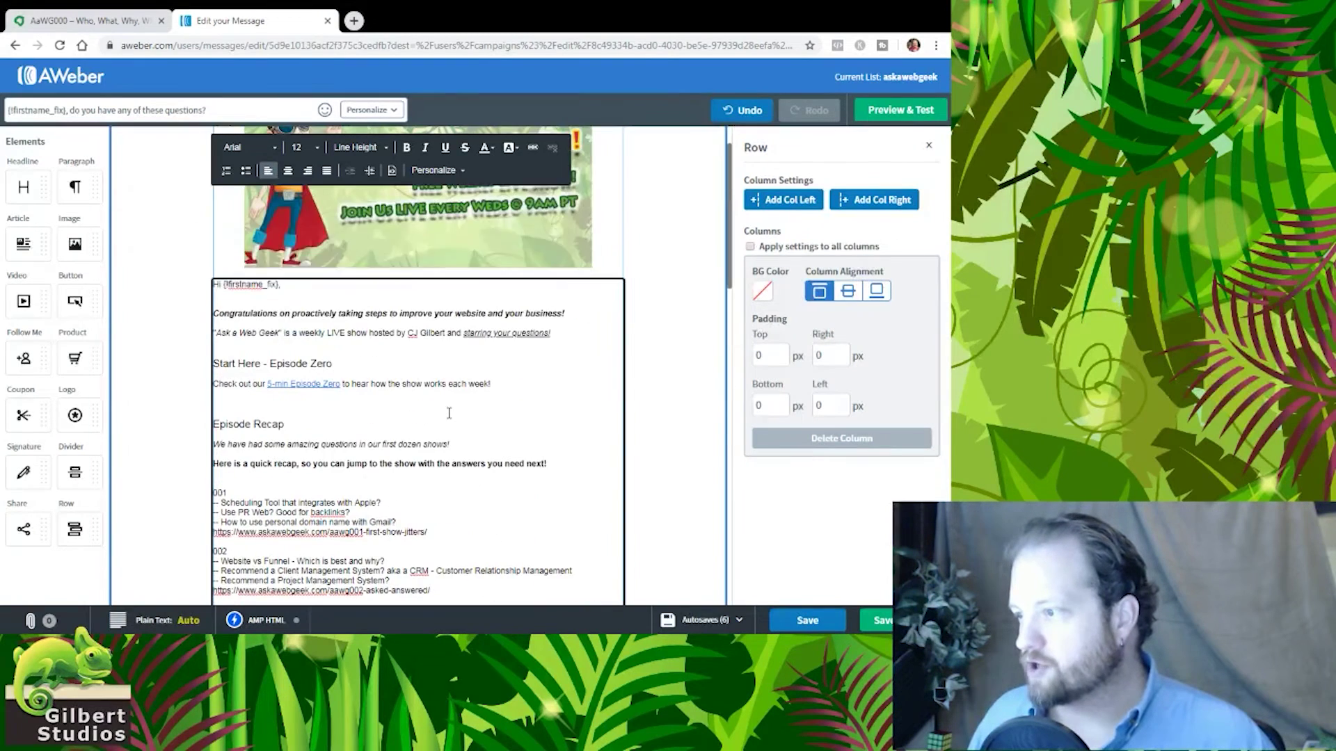
scroll(473, 425, down, 2)
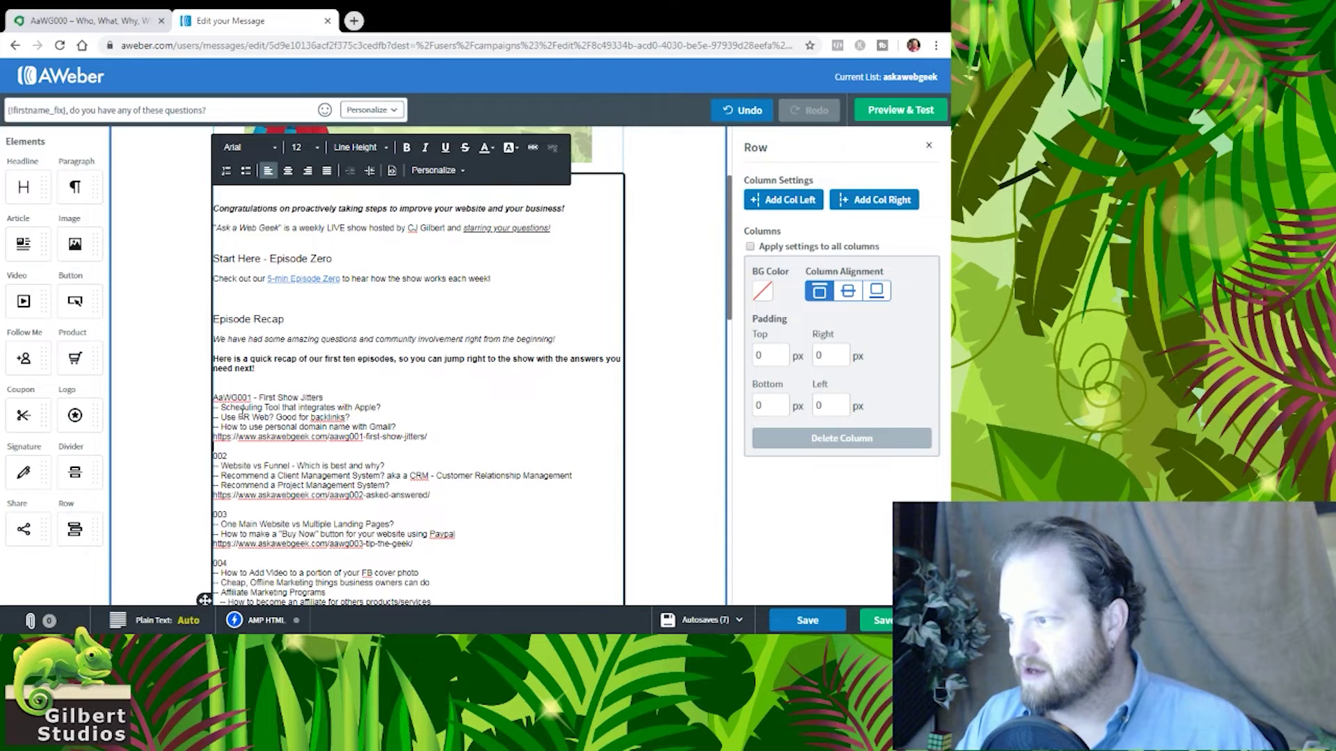
key(Return)
key(shift+End)
key(ctrl+b)
key(Right)
key(Down)
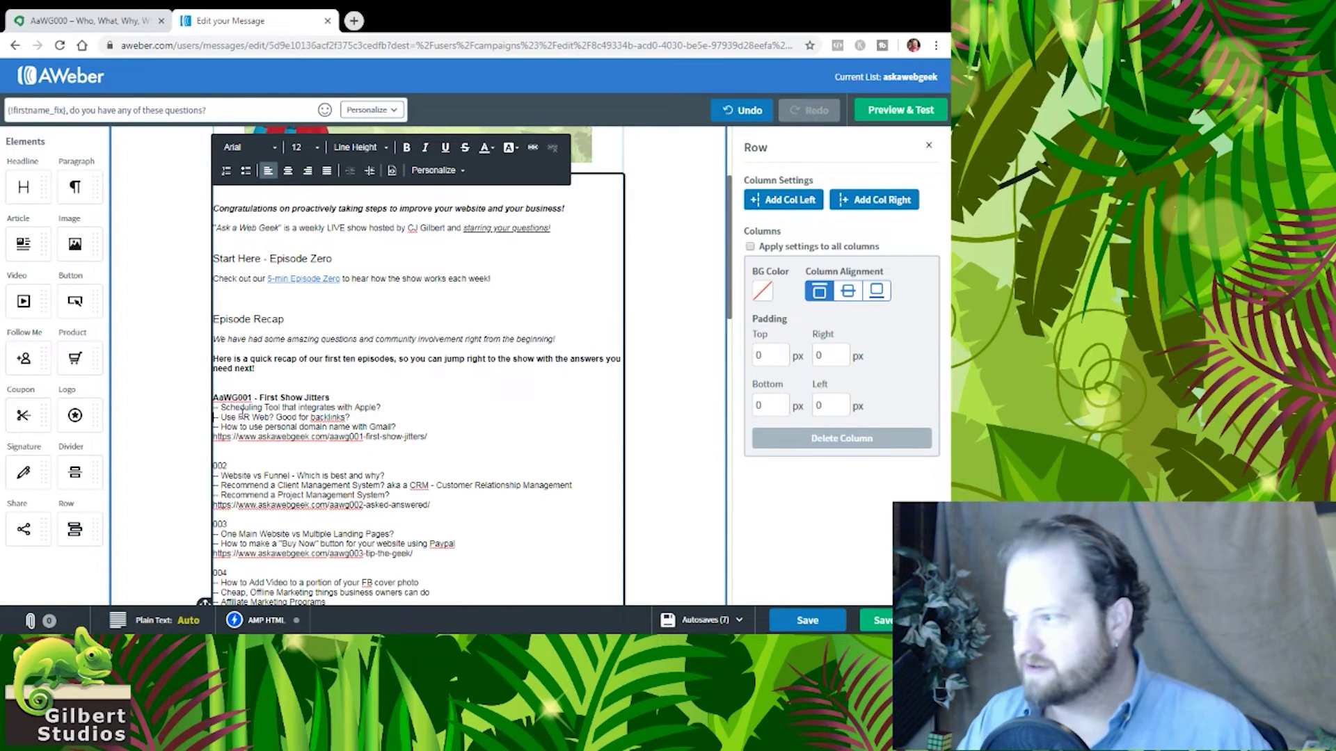
Turn the askawebgeek.com/aawg001-first-show-jitters/ address line into a link to that same address.
drag(213, 436, 427, 437)
key(ctrl+c)
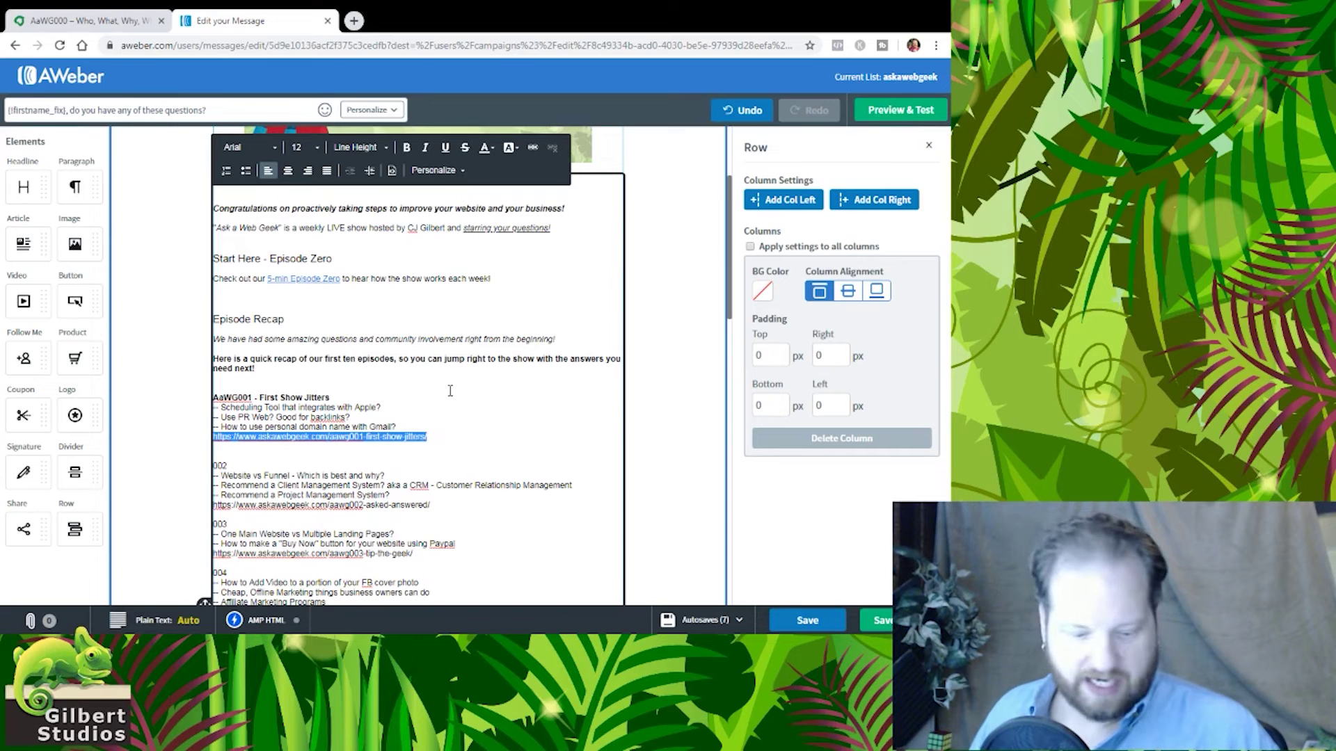
click(533, 148)
key(ctrl+v)
click(516, 471)
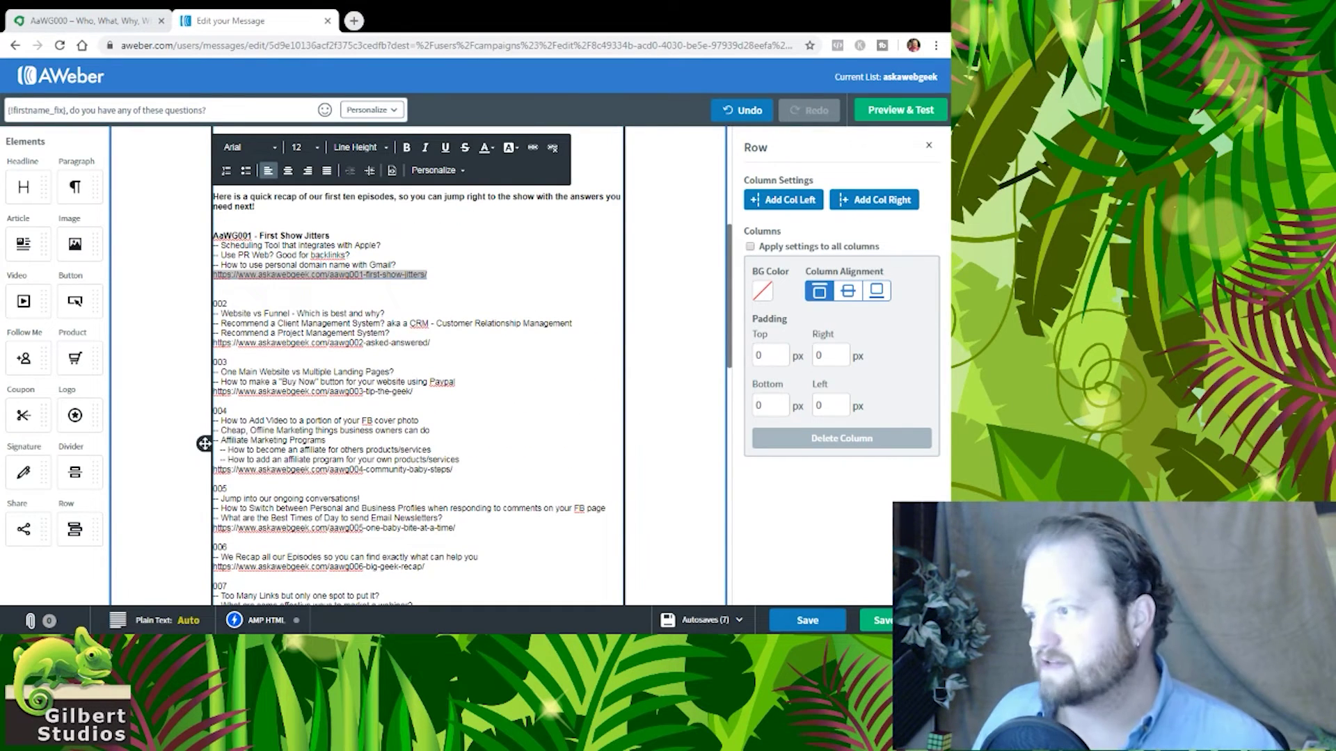
Replace the "002" line with the bold heading "AaWG002 - Asked & Answered".
click(306, 305)
key(shift+Home)
text(AaWG002 - Asked & Answered)
key(shift+Home)
key(ctrl+b)
key(Down)
Add a blank line after the episode 002 entry and link its aawg002-asked-answered/ address line to that address.
click(415, 351)
key(Return)
key(Up)
key(Up)
key(shift+End)
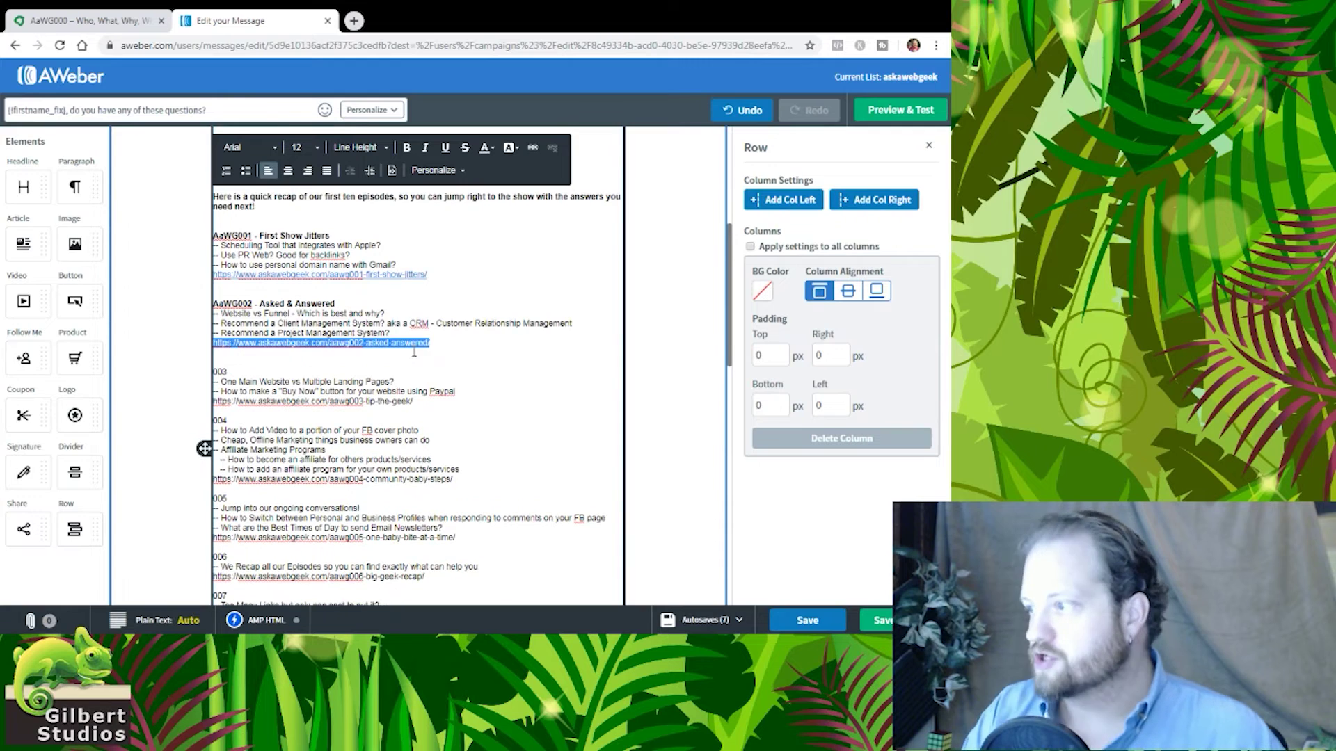
key(ctrl+c)
click(532, 146)
key(ctrl+v)
click(515, 471)
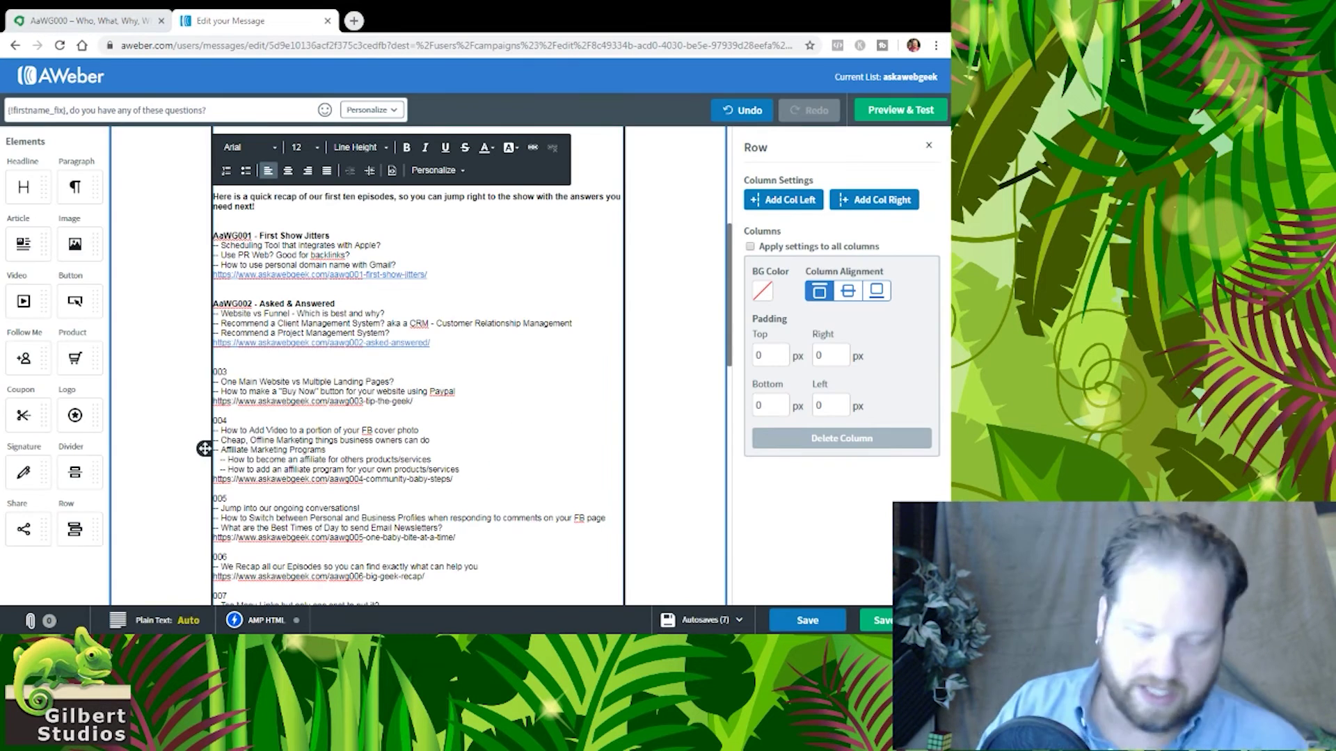
Replace the "003" line with the bold heading "AaWG003 - Tip the Geek".
click(327, 370)
key(shift+Home)
key(ctrl+v)
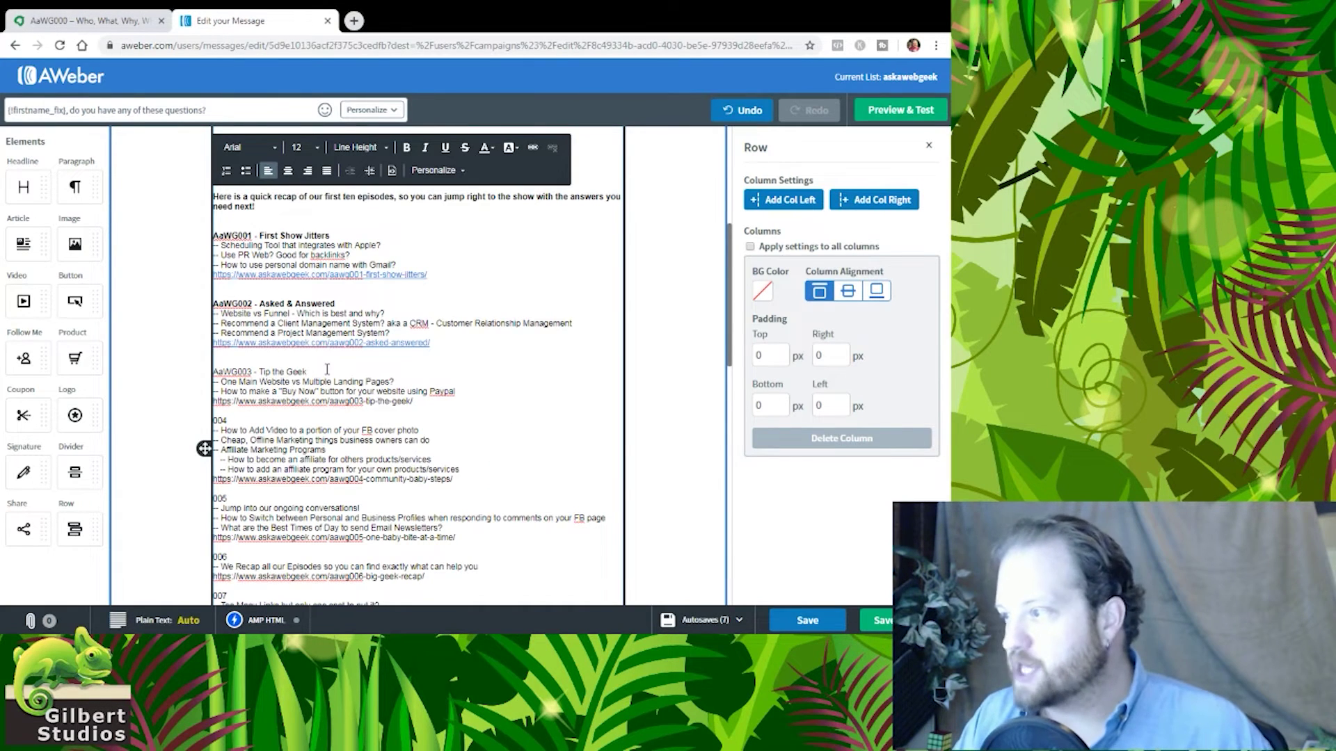
key(End)
key(Return)
click(327, 370)
key(shift+Home)
key(ctrl+b)
Link the aawg003-tip-the-geek/ address line under episode 003 to that same address.
key(Down)
key(Down)
key(Down)
key(shift+End)
key(ctrl+c)
click(533, 147)
key(ctrl+v)
click(515, 471)
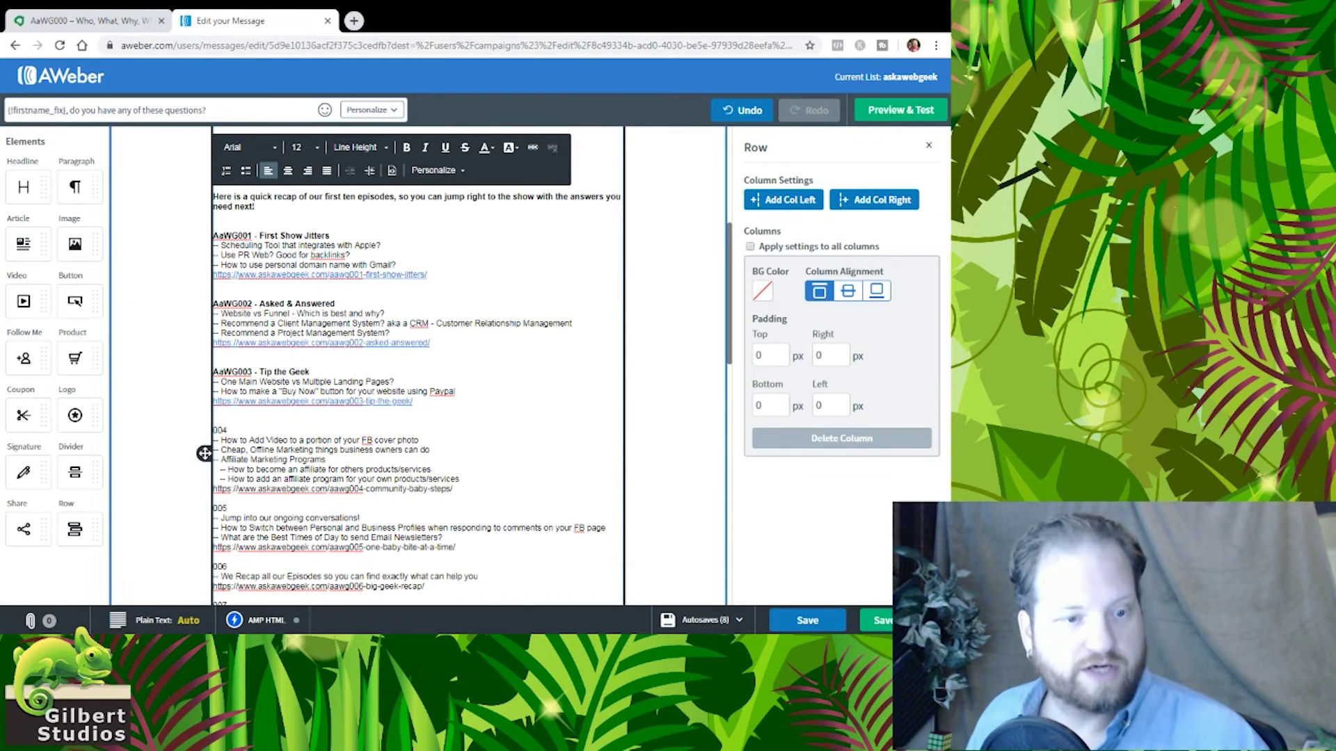
Replace the "004" line with the bold heading "AaWG004 - Community Baby Steps".
click(250, 429)
key(shift+Home)
key(ctrl+v)
key(shift+Home)
key(ctrl+b)
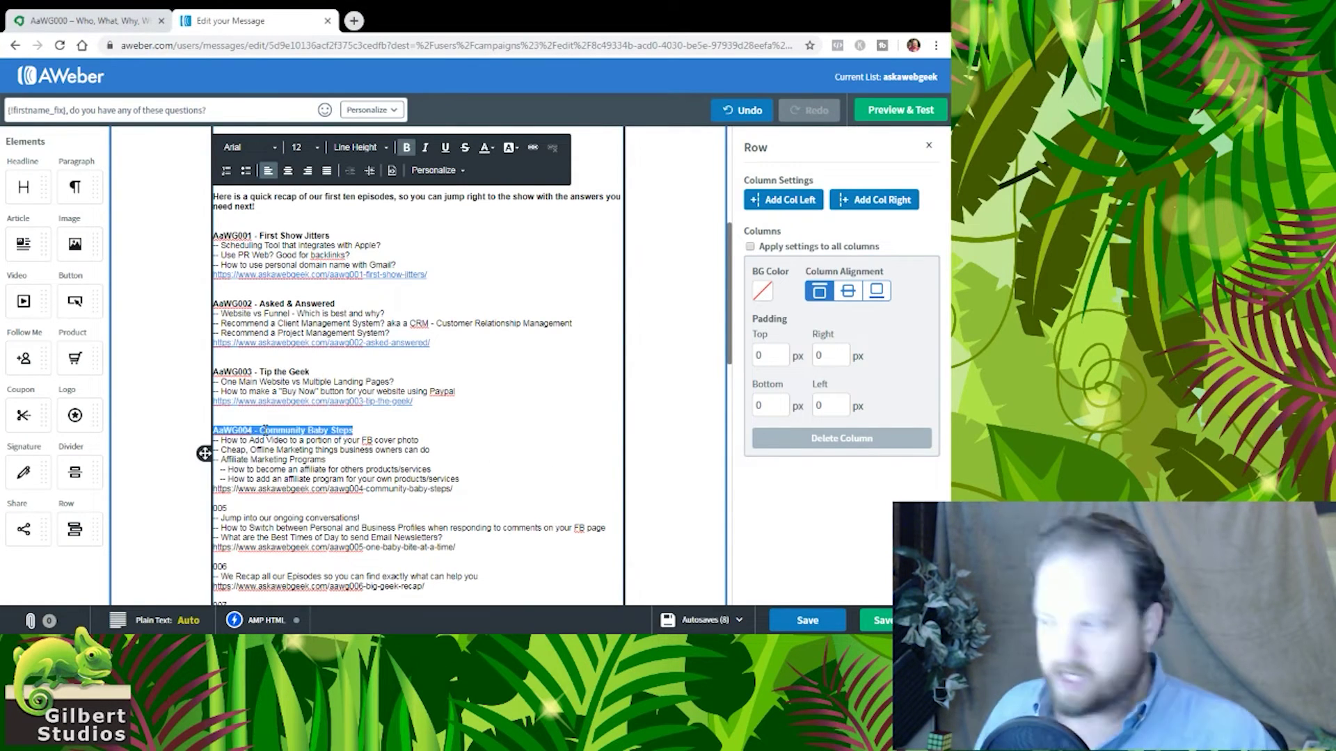
Link the aawg004-community-baby-steps/ address line under episode 004 to that same address.
scroll(292, 431, down, 2)
click(331, 440)
drag(212, 325, 453, 326)
click(532, 147)
key(ctrl+v)
click(505, 468)
Replace the "005" line with the bold heading "AaWG005 - One Baby Bite at a Time".
click(415, 340)
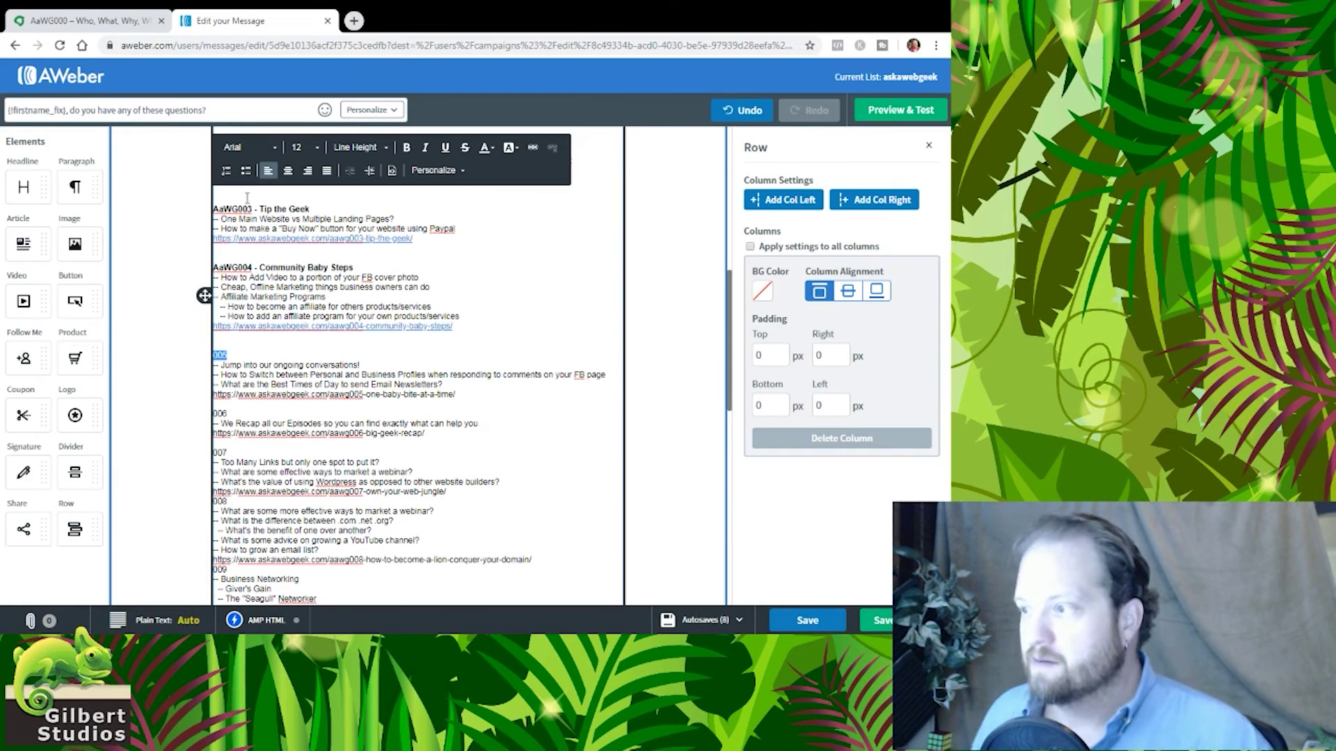
click(407, 30)
key(ctrl+v)
key(shift+Home)
key(ctrl+b)
Link the aawg005-one-baby-bite-at-a-time/ address line to that same address and add a blank line below the episode 005 entry.
key(Down)
key(Down)
key(Down)
key(Down)
key(shift+End)
click(533, 147)
click(515, 470)
key(Return)
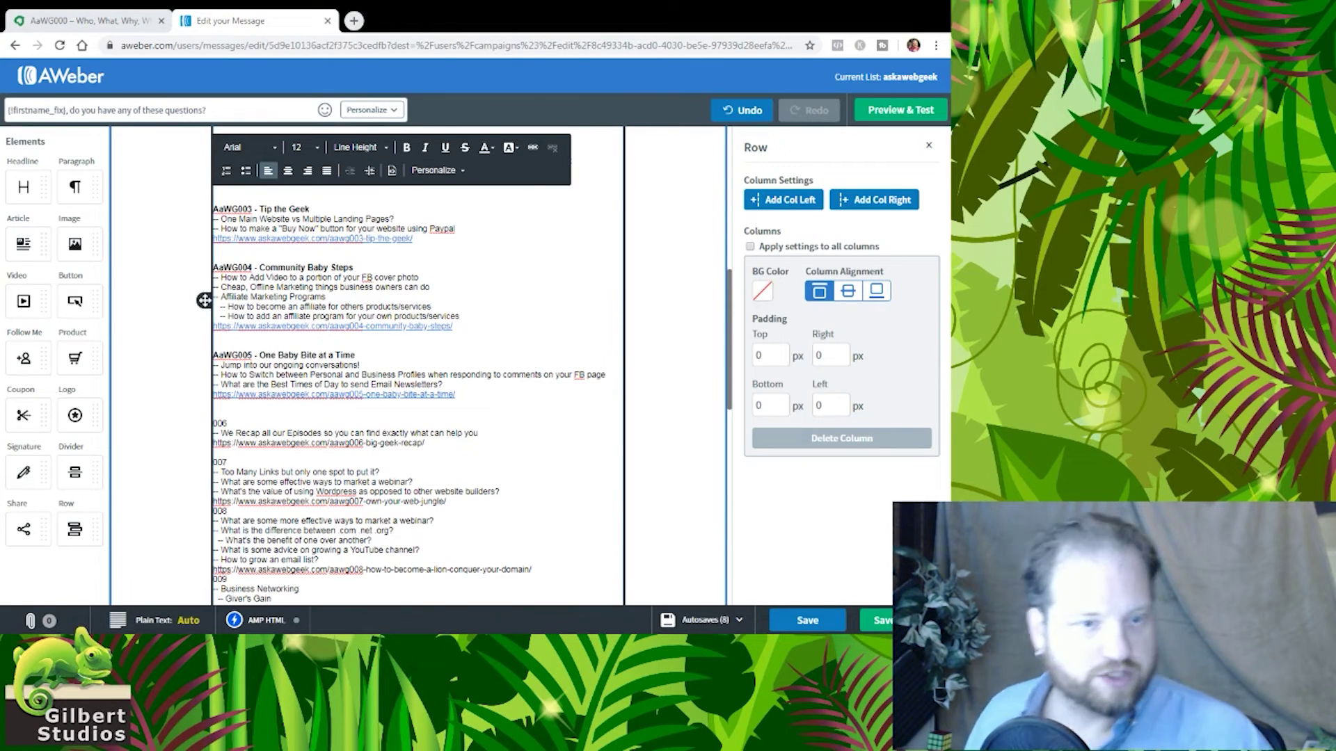
Replace the "006" line with the bold heading "AaWG006 - Big Geek Recap".
key(Down)
key(shift+End)
key(ctrl+v)
key(shift+Home)
key(ctrl+b)
Reword the episode 006 description to read "We Recap our first five Episodes so you can find exactly what can help you".
key(Down)
key(ctrl+Right)
key(ctrl+Right)
key(ctrl+Right)
key(ctrl+Right)
key(BackSpace)
key(BackSpace)
key(BackSpace)
key(BackSpace)
key(ctrl+Right)
text(first five)
Add a blank line after the episode 006 entry and link its aawg006-big-geek-recap/ address line to that address.
key(Down)
key(End)
key(Return)
key(Up)
key(shift+End)
click(532, 147)
click(515, 472)
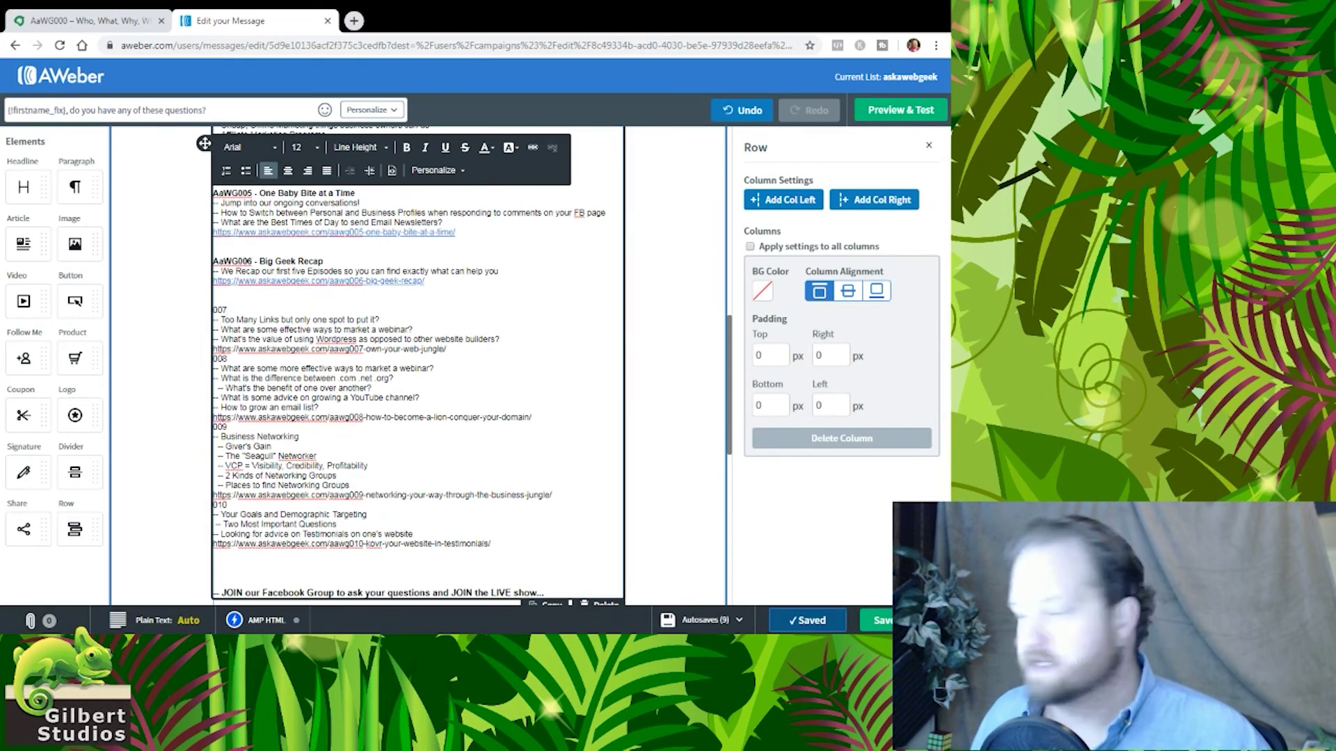
Replace the "007" line with the bold heading "AaWG007 - Own Your Web Jungle".
click(483, 308)
key(shift+Home)
key(ctrl+v)
key(shift+Home)
key(ctrl+b)
Separate the episode 007 entry from 008 with blank space and link its aawg007-own-your-web-jungle/ address line to that address.
key(Down)
key(Down)
key(Down)
key(Down)
key(End)
key(Return)
key(Return)
key(Up)
key(Up)
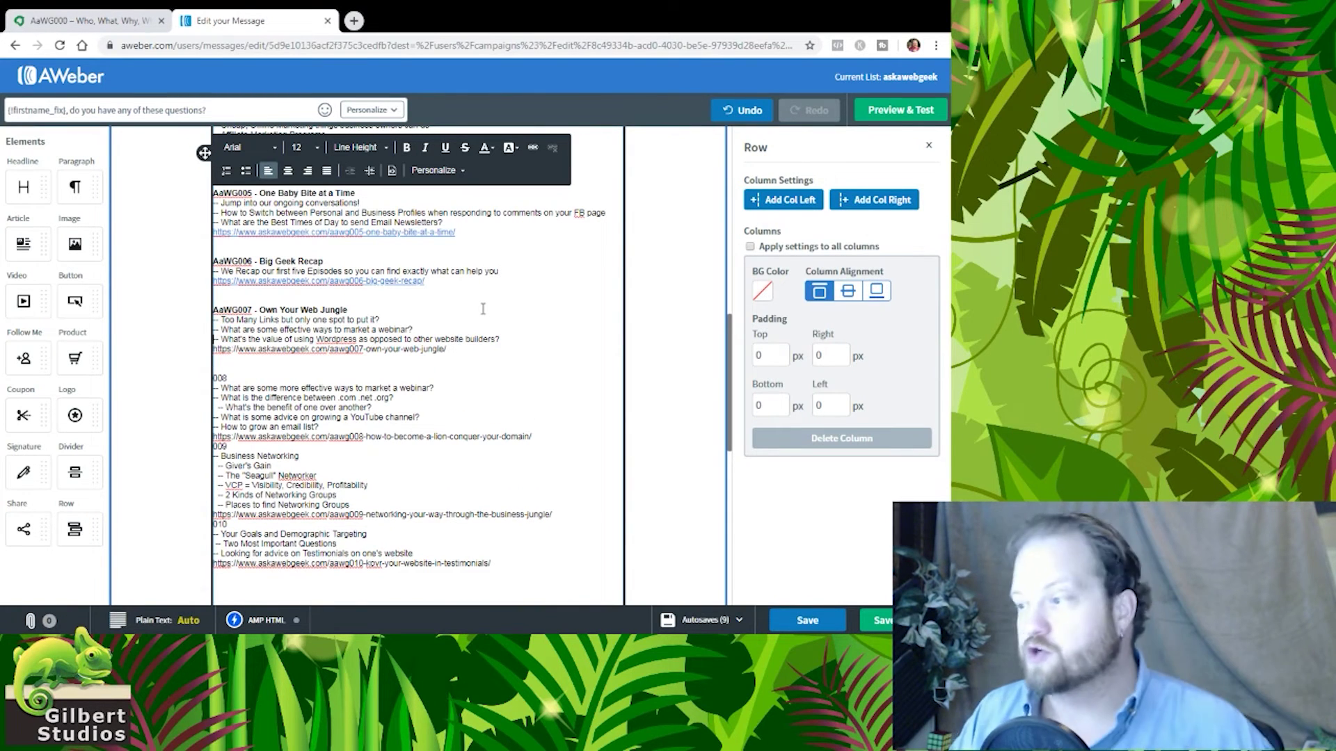
key(shift+End)
click(533, 147)
key(Return)
Replace "008" with the bold heading "AaWG008 - How to Become a Lion & Conquer Your Domain" and link that episode's address line to its own URL.
click(471, 378)
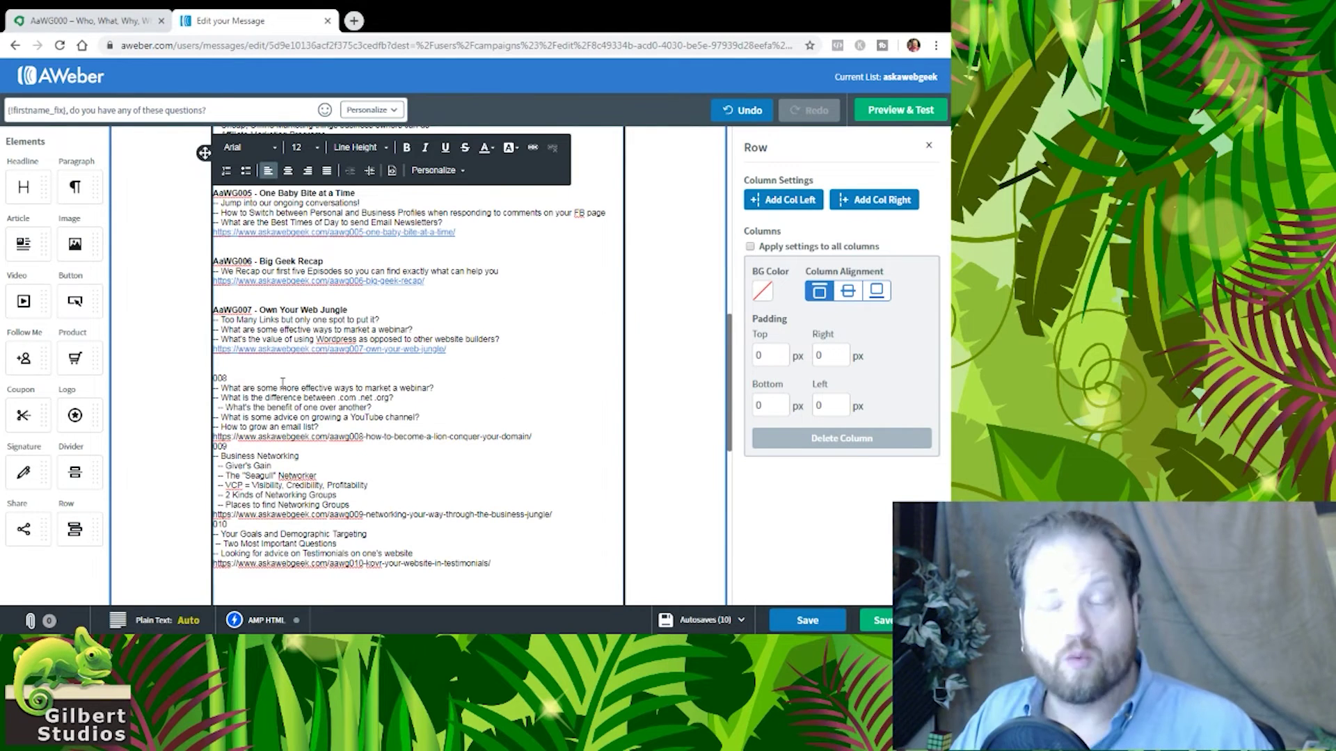
text(AaWG008 - How to Become a Lion & Conquer Your Domain)
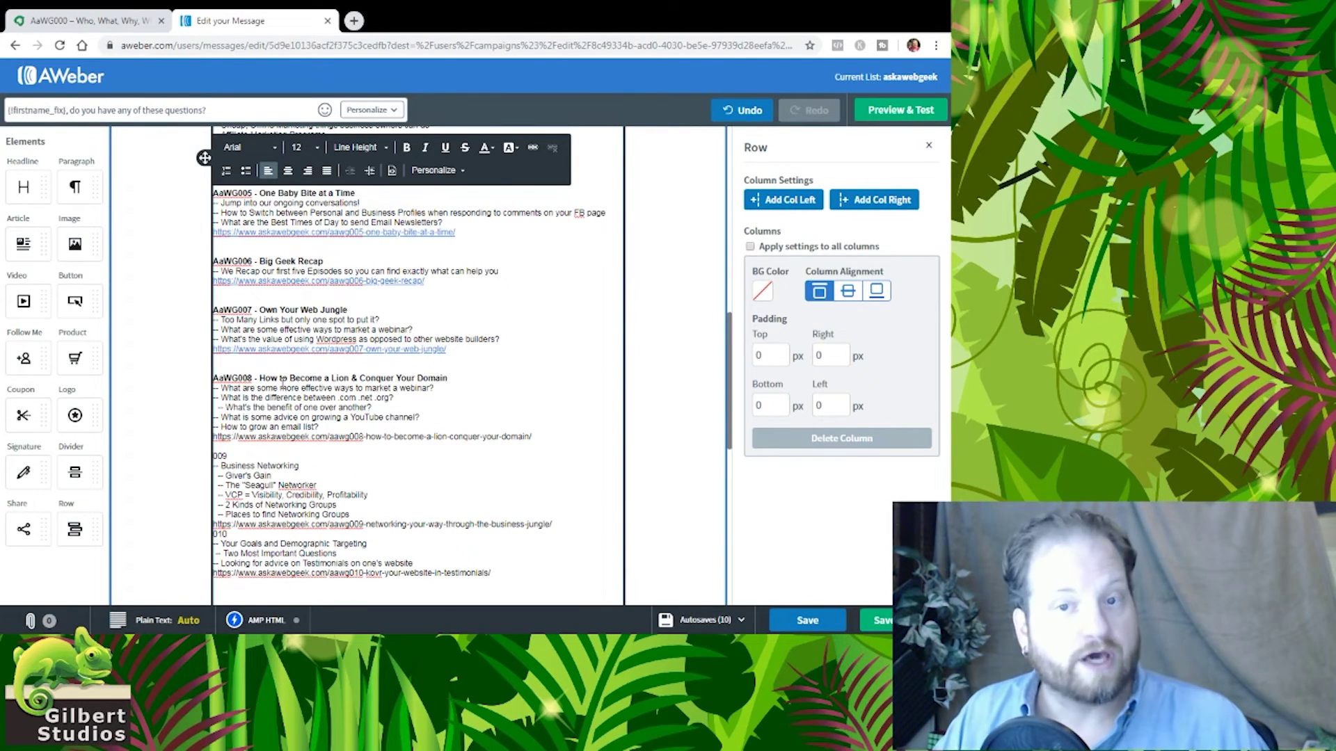
drag(213, 437, 532, 437)
click(533, 147)
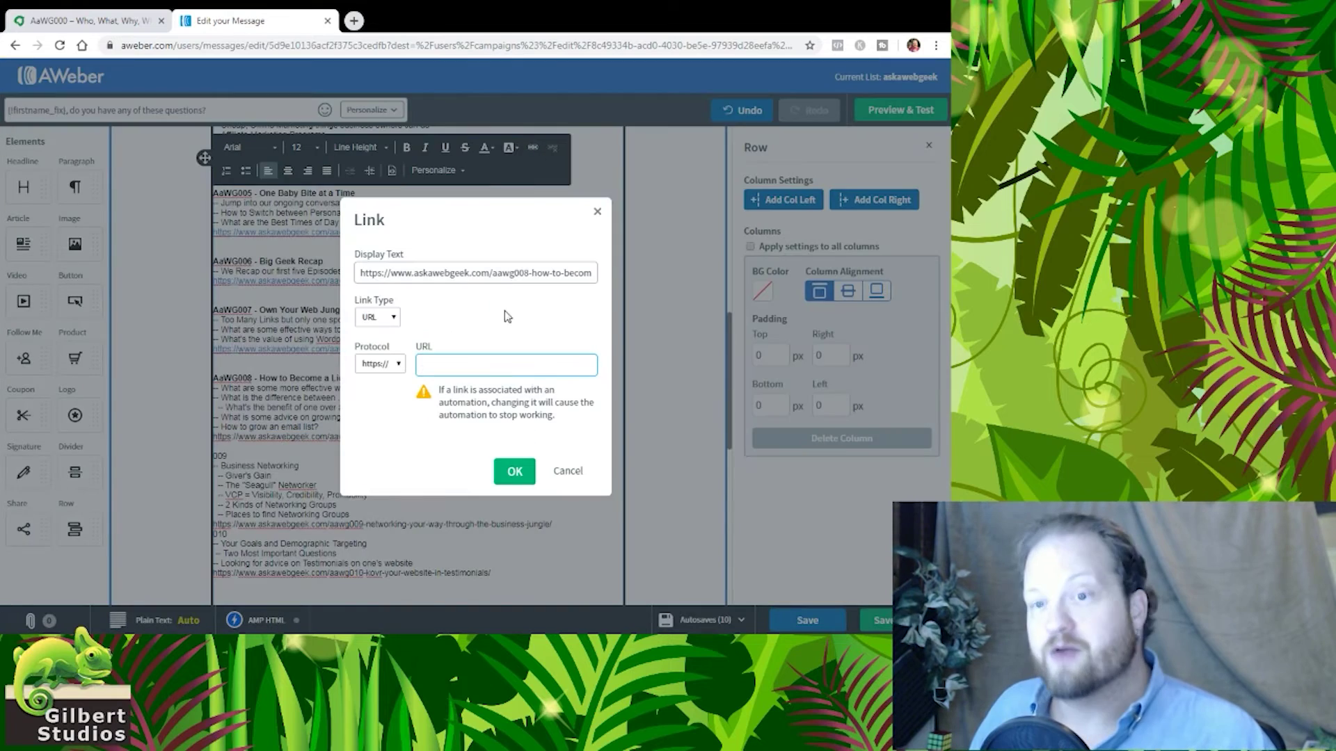
click(513, 468)
key(Return)
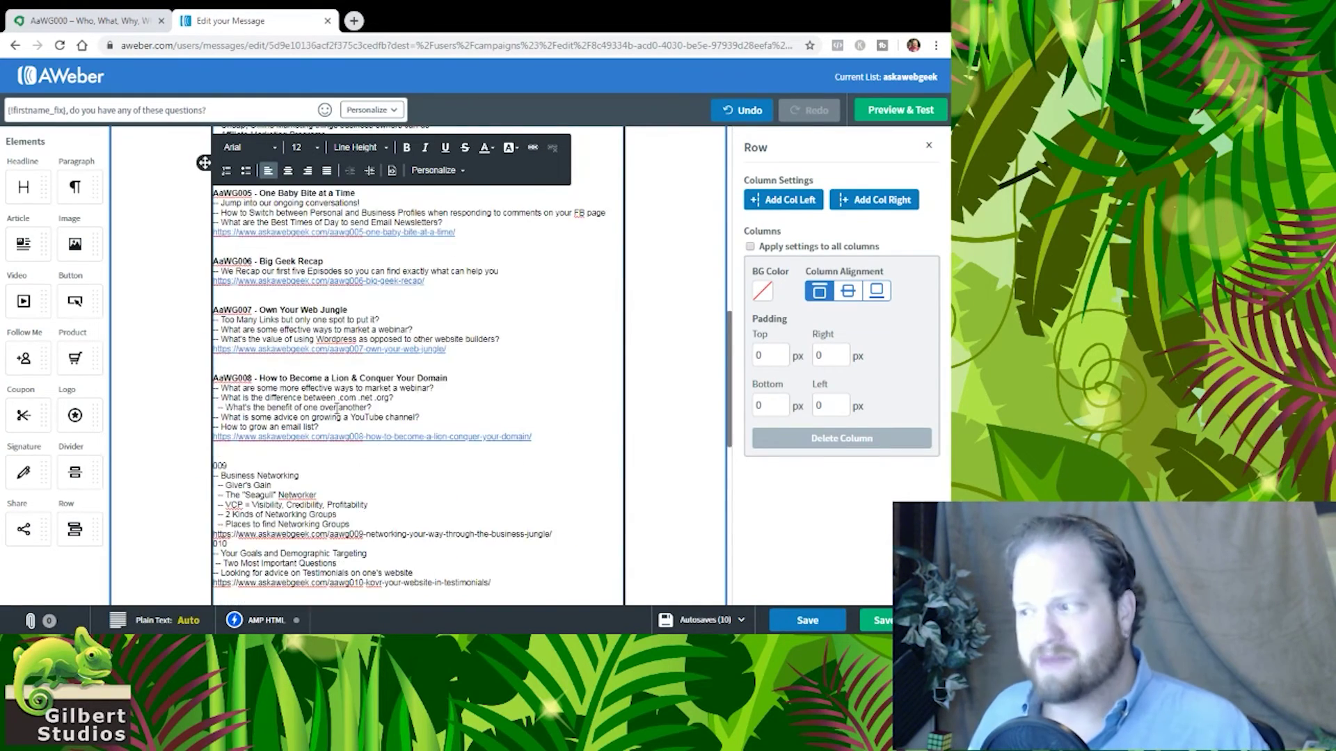
Replace the "009" line with the bold heading "AaWG009 - Networking Your Way through the Business Jungle".
triple_click(364, 463)
text(AaWG009 - Networking Your Way through the Business Jungle)
triple_click(364, 464)
key(ctrl+b)
Separate the episode 009 entry from 010 with blank space and link its aawg009-networking-your-way-through-the-business-jungle/ address line to that address.
scroll(364, 462, down, 2)
click(426, 303)
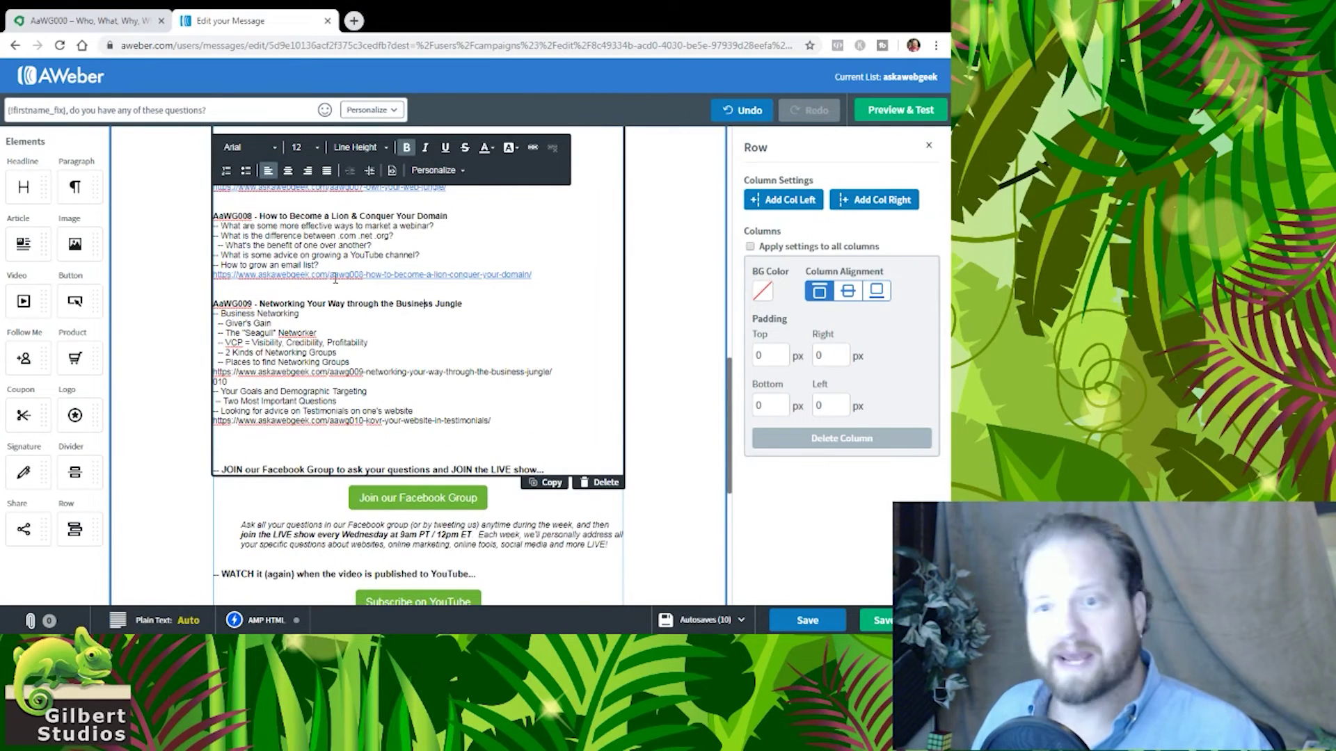
scroll(352, 304, up, 3)
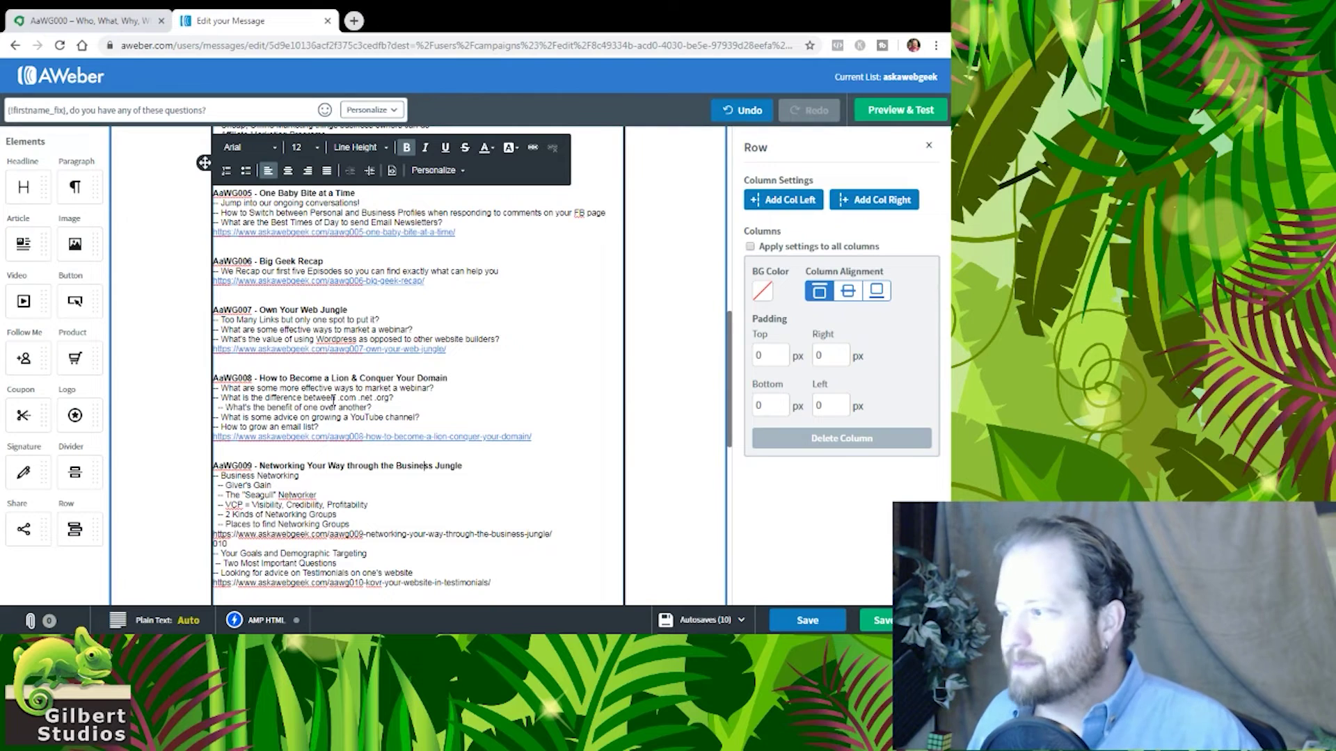
scroll(431, 377, down, 3)
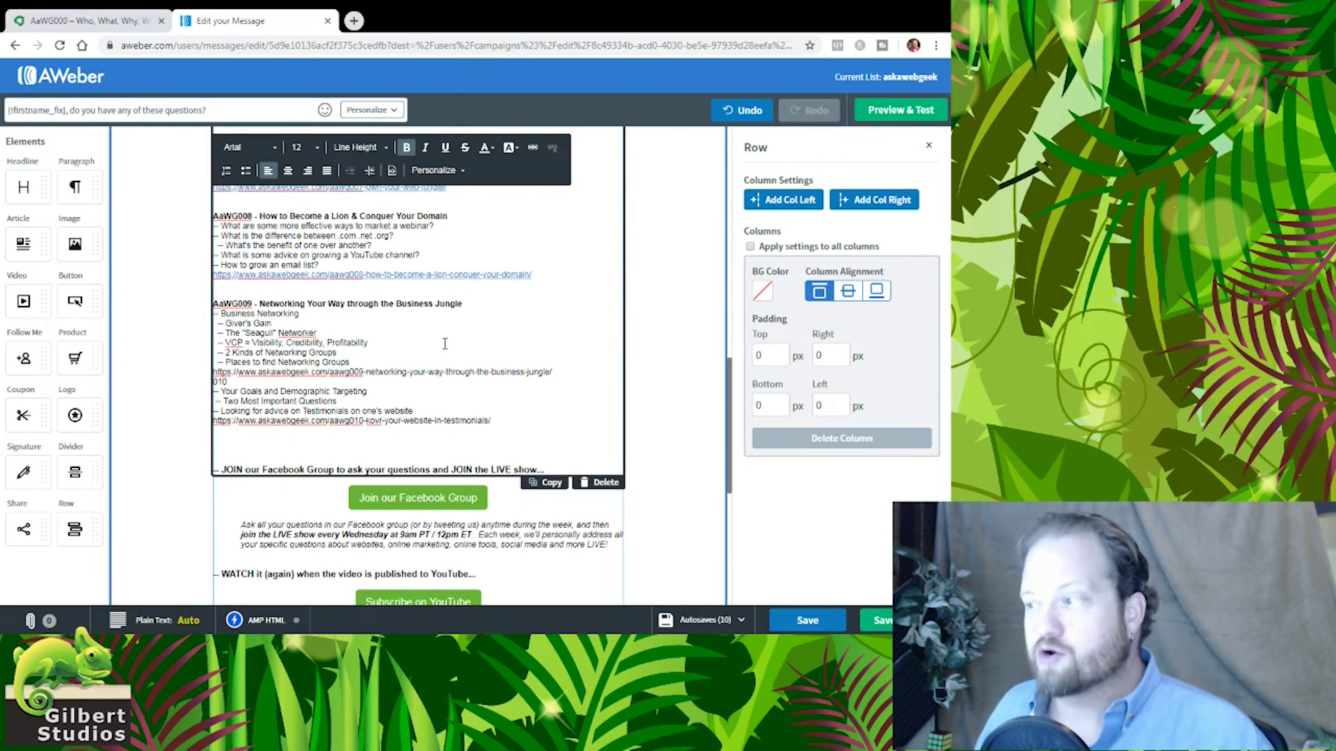
key(Down)
key(Down)
key(Down)
key(End)
key(Return)
key(Return)
key(Up)
key(Up)
key(shift+End)
key(ctrl+c)
click(533, 148)
key(ctrl+v)
click(516, 472)
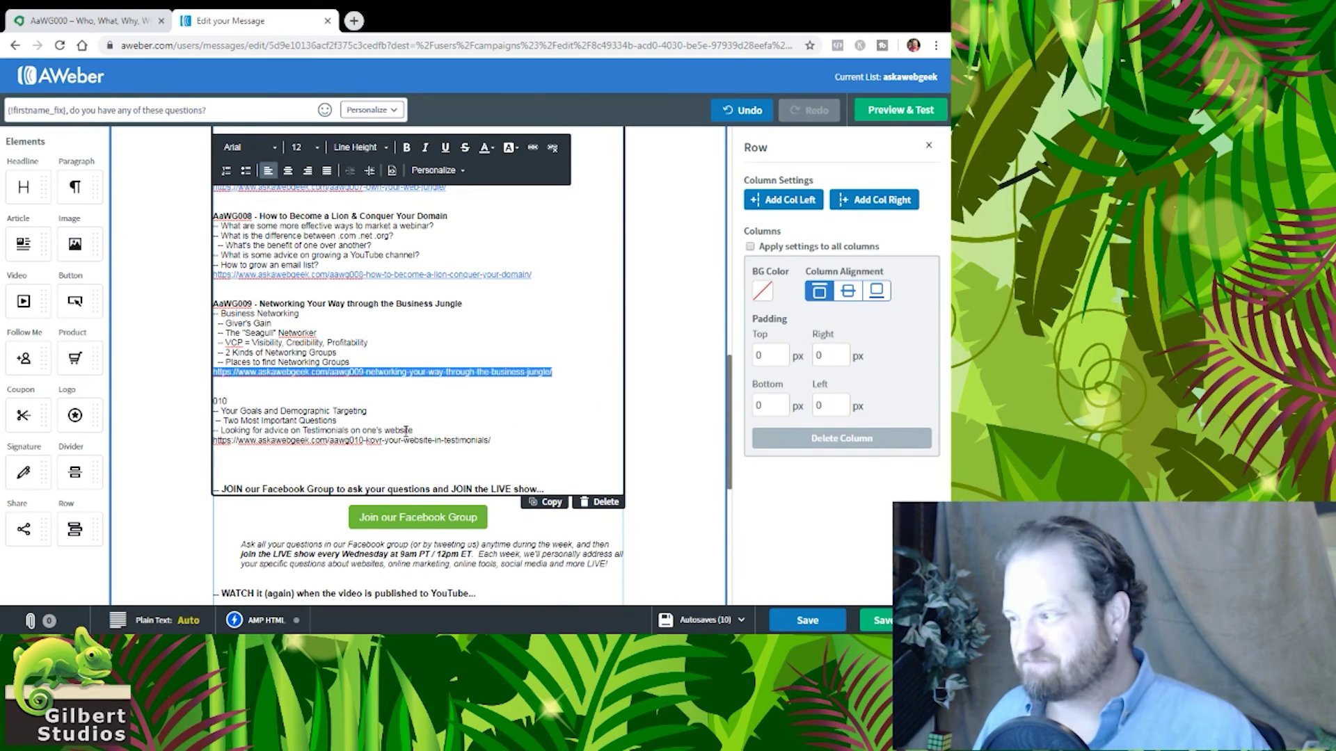
Replace the "010" line with the bold heading "AaWG010 - Kovr your Website in Testimonials".
click(389, 389)
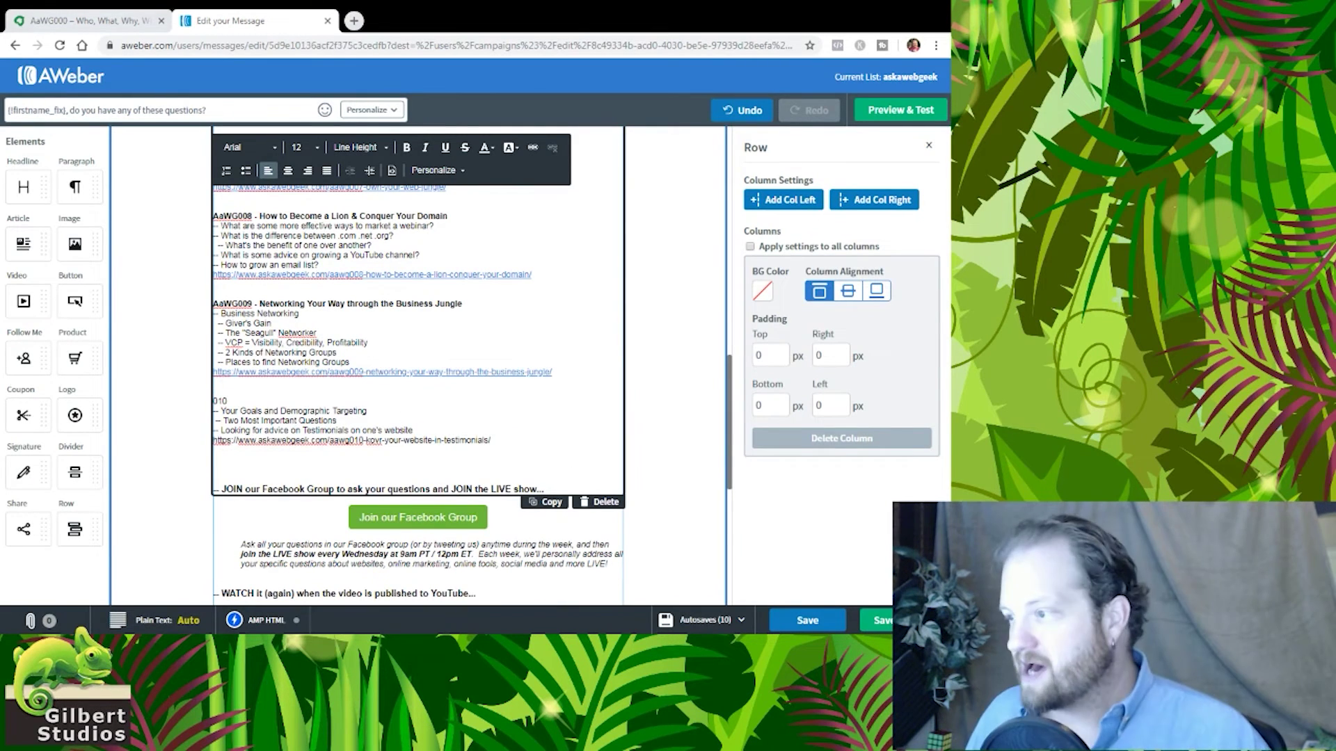
click(265, 402)
key(shift+Home)
key(ctrl+v)
key(shift+Home)
key(ctrl+b)
Link the aawg010-kovr-your-website-in-testimonials/ address line under episode 010 to that same address.
key(Down)
key(Down)
key(Down)
key(shift+End)
key(ctrl+c)
click(533, 147)
key(ctrl+v)
click(516, 469)
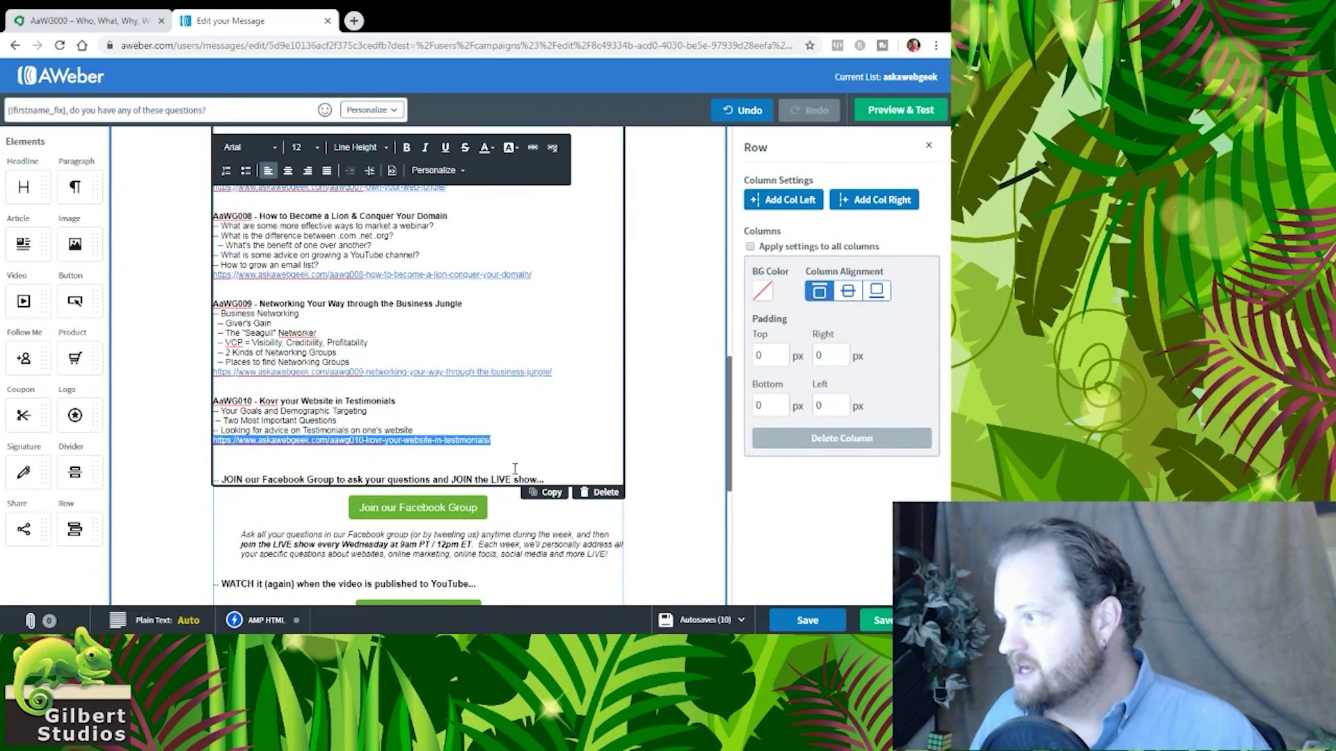
click(515, 468)
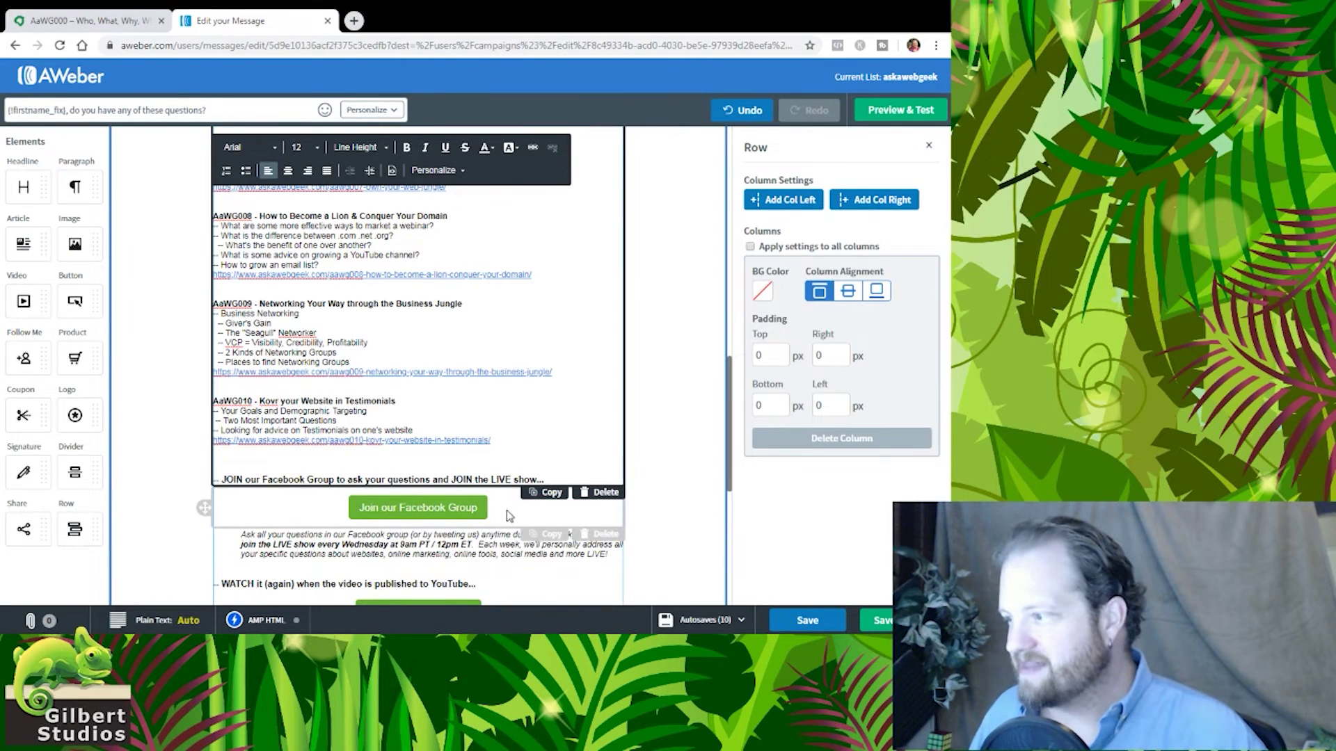
Change the "Episode Recap" section heading to "Total Episode Recap" and leave the text block.
text(Total Episode Recap)
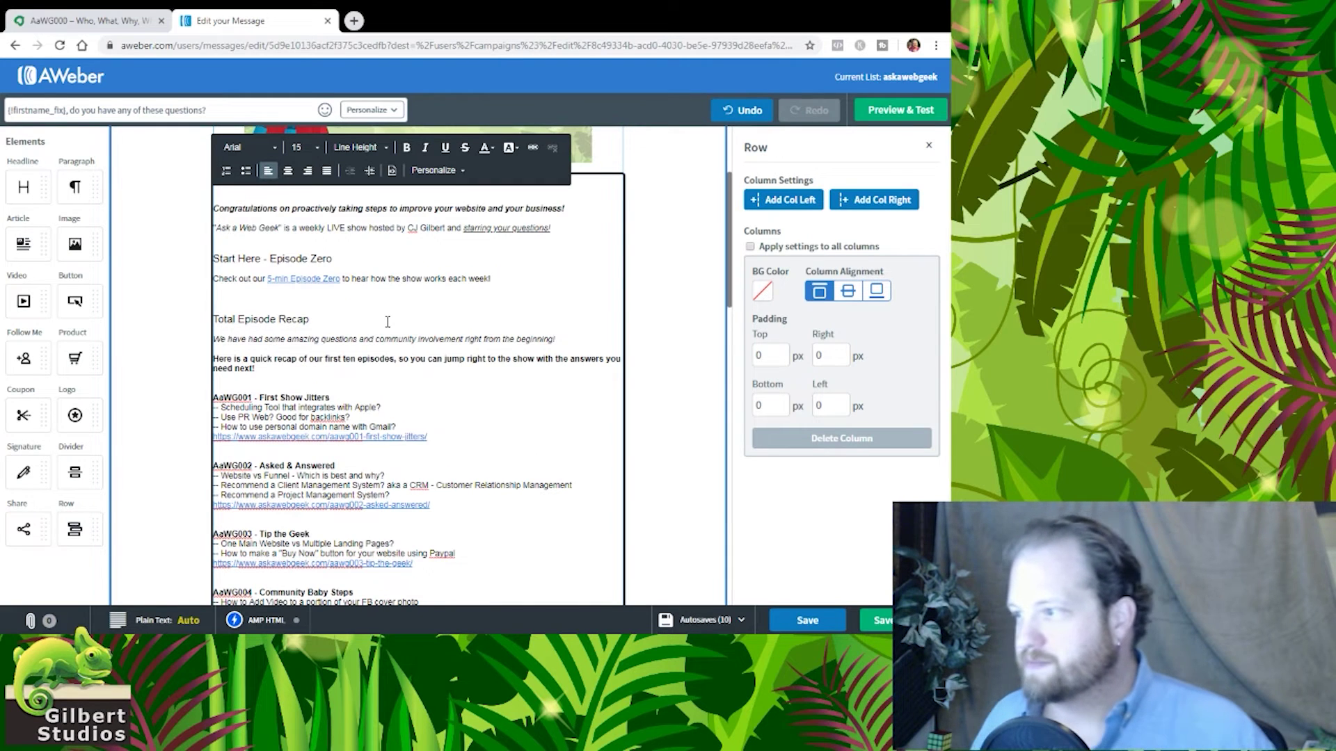
click(648, 359)
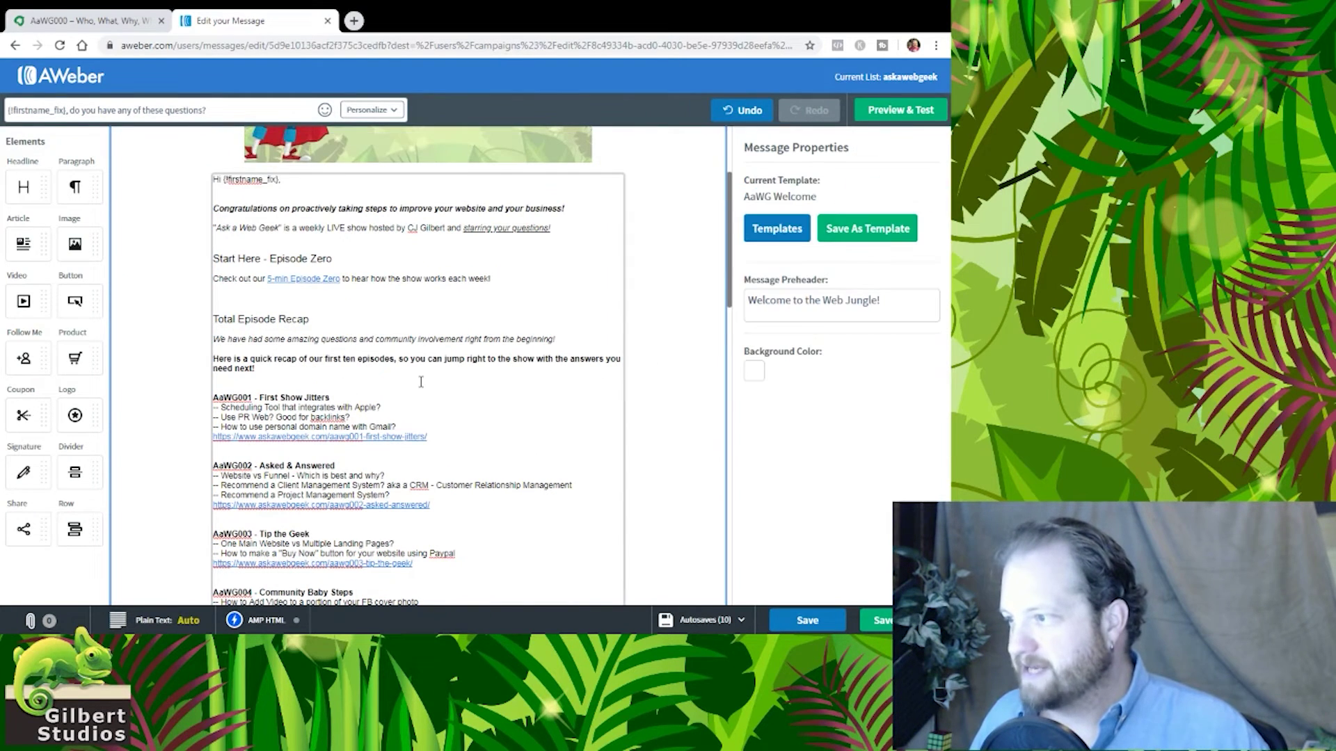
Review the formatted episode list and the Facebook, YouTube and podcast sections that follow it.
scroll(420, 382, down, 3)
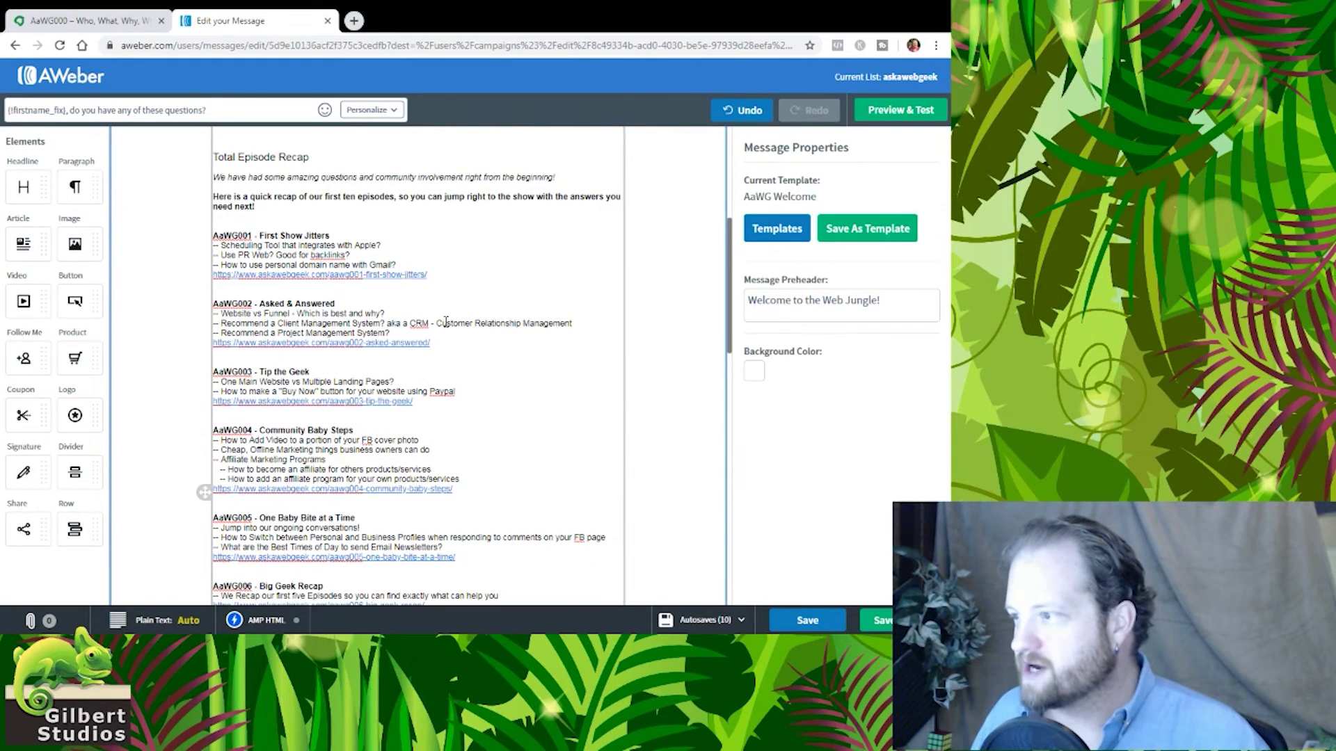
scroll(446, 322, down, 2)
scroll(448, 332, down, 2)
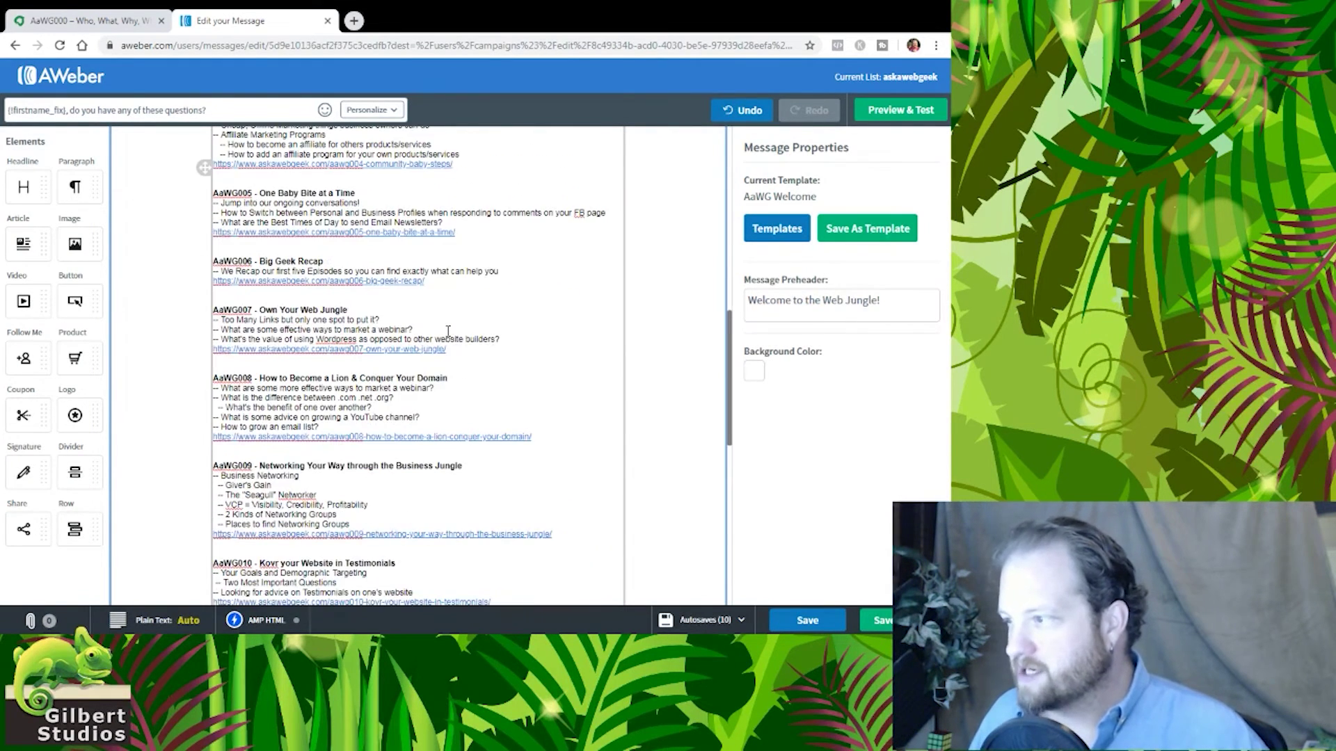
scroll(448, 331, down, 2)
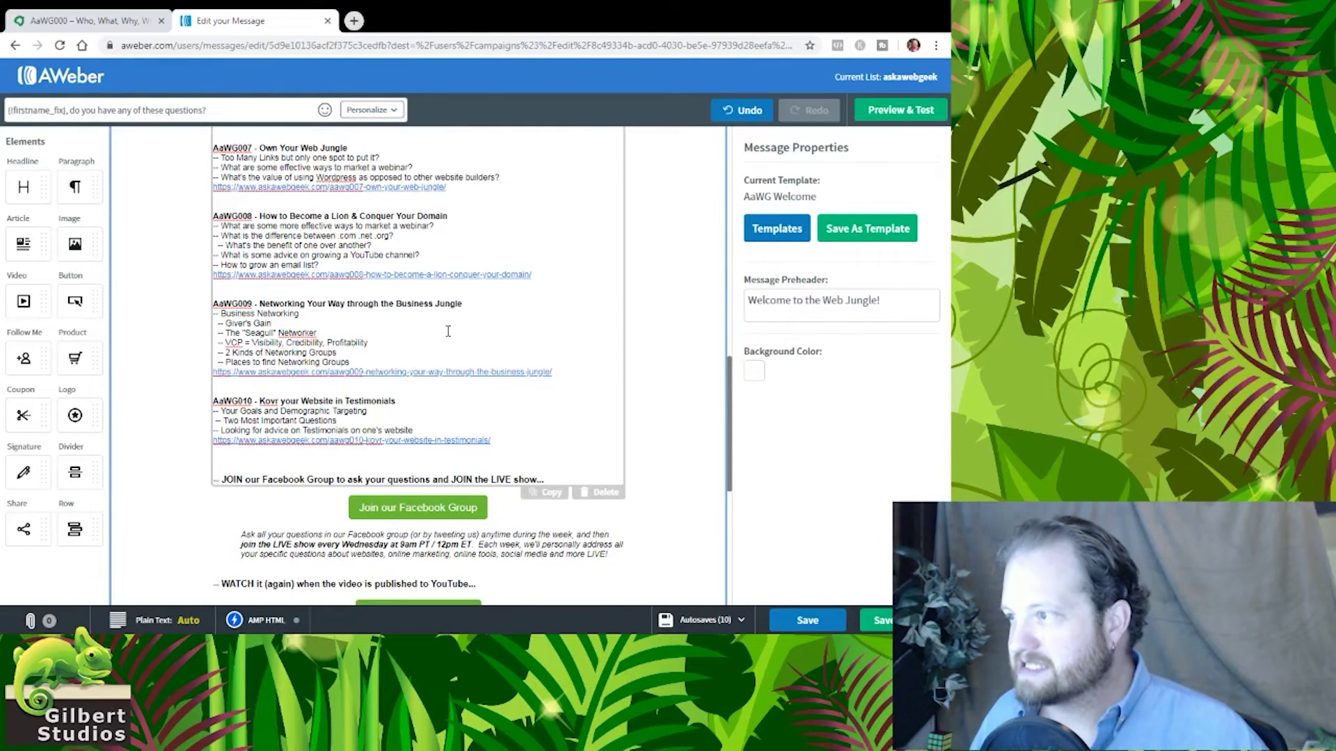
click(325, 388)
scroll(325, 388, down, 2)
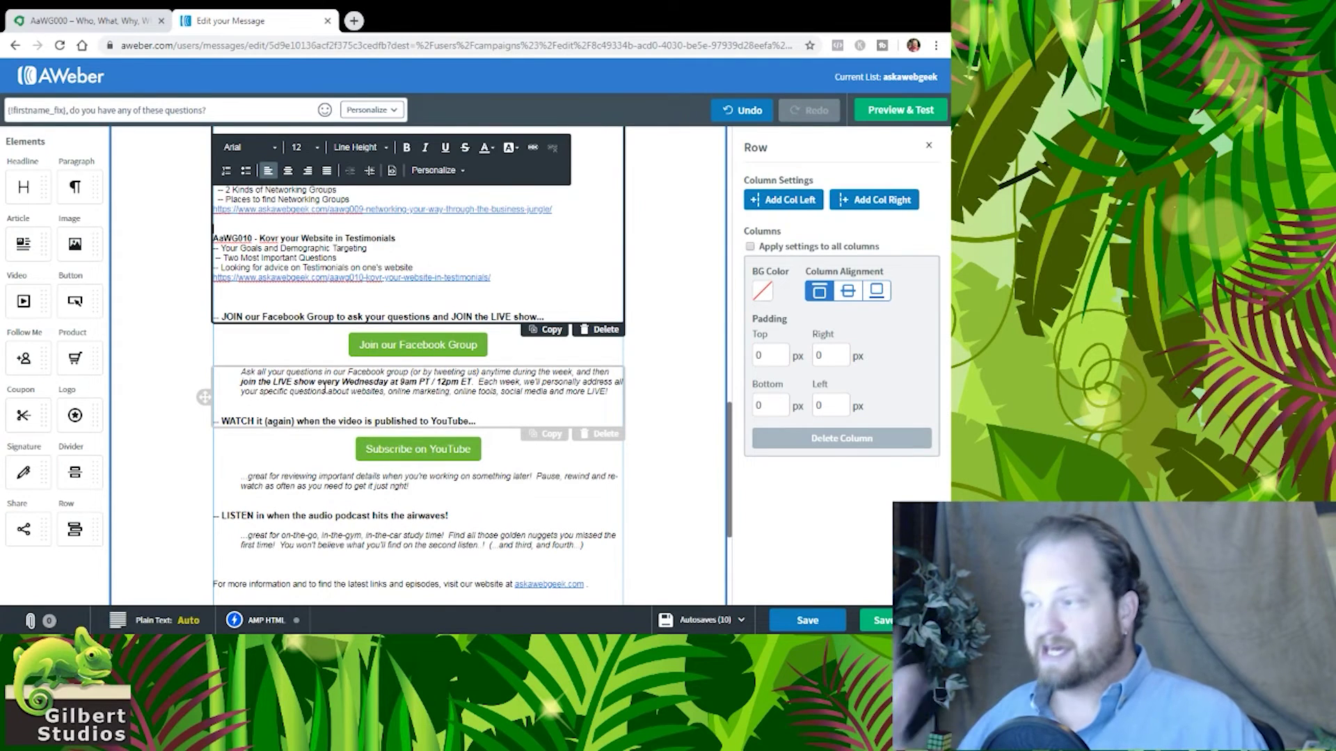
scroll(467, 351, up, 3)
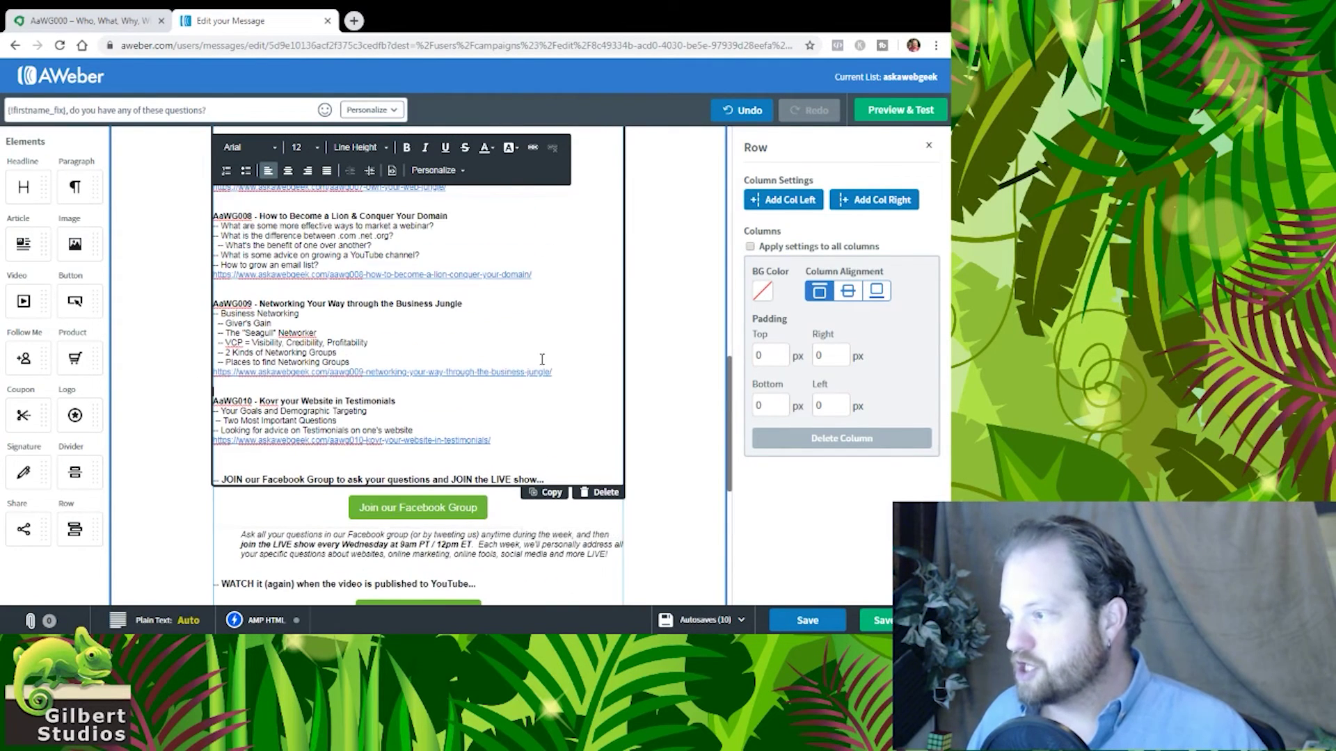
scroll(405, 404, down, 3)
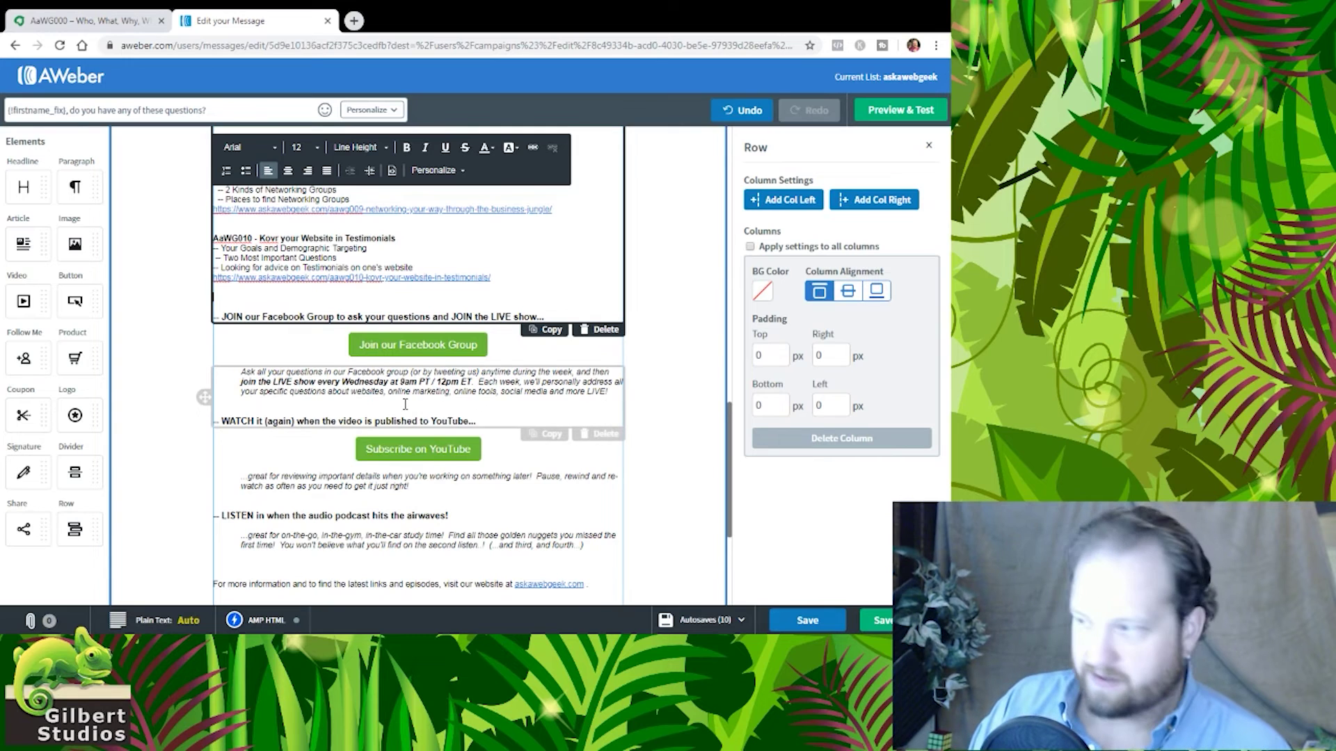
Add a "What's Next?" heading in font size 15 above the Facebook Group line and save the message.
key(Return)
key(Return)
text(What's N)
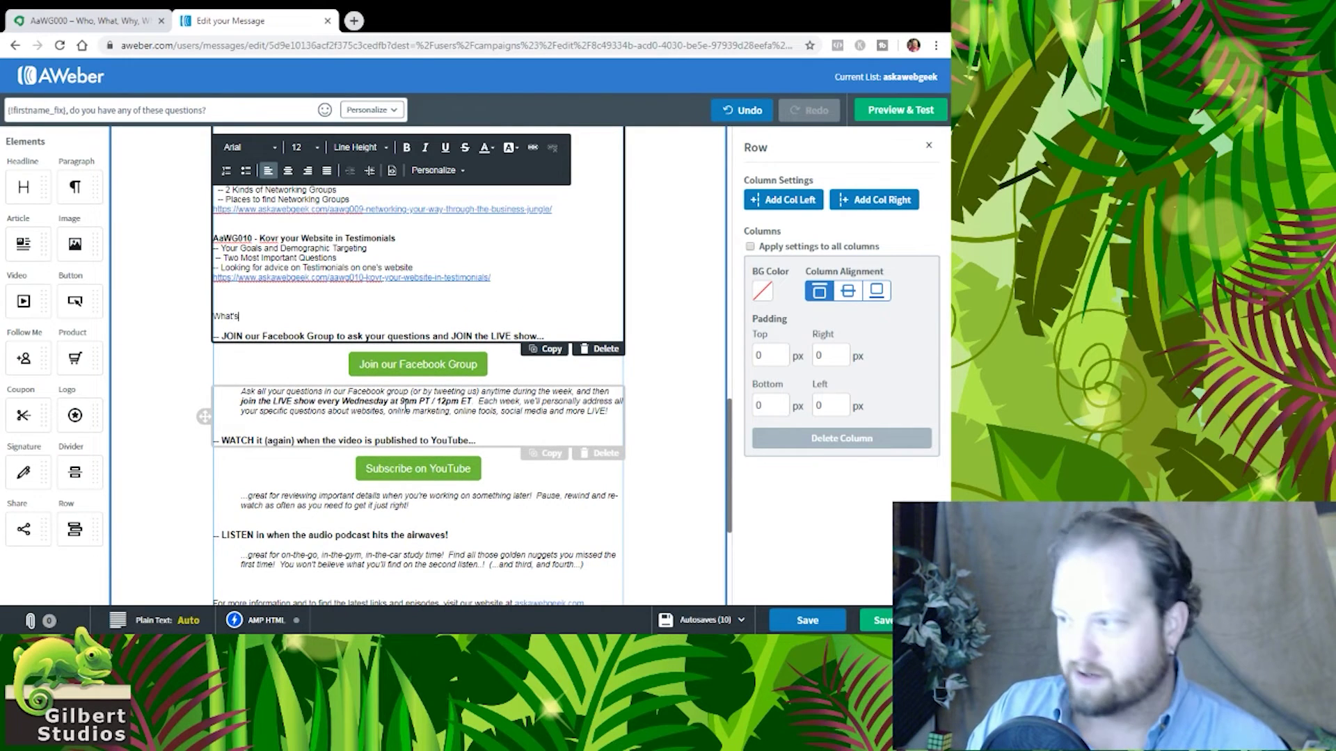
key(shift+Home)
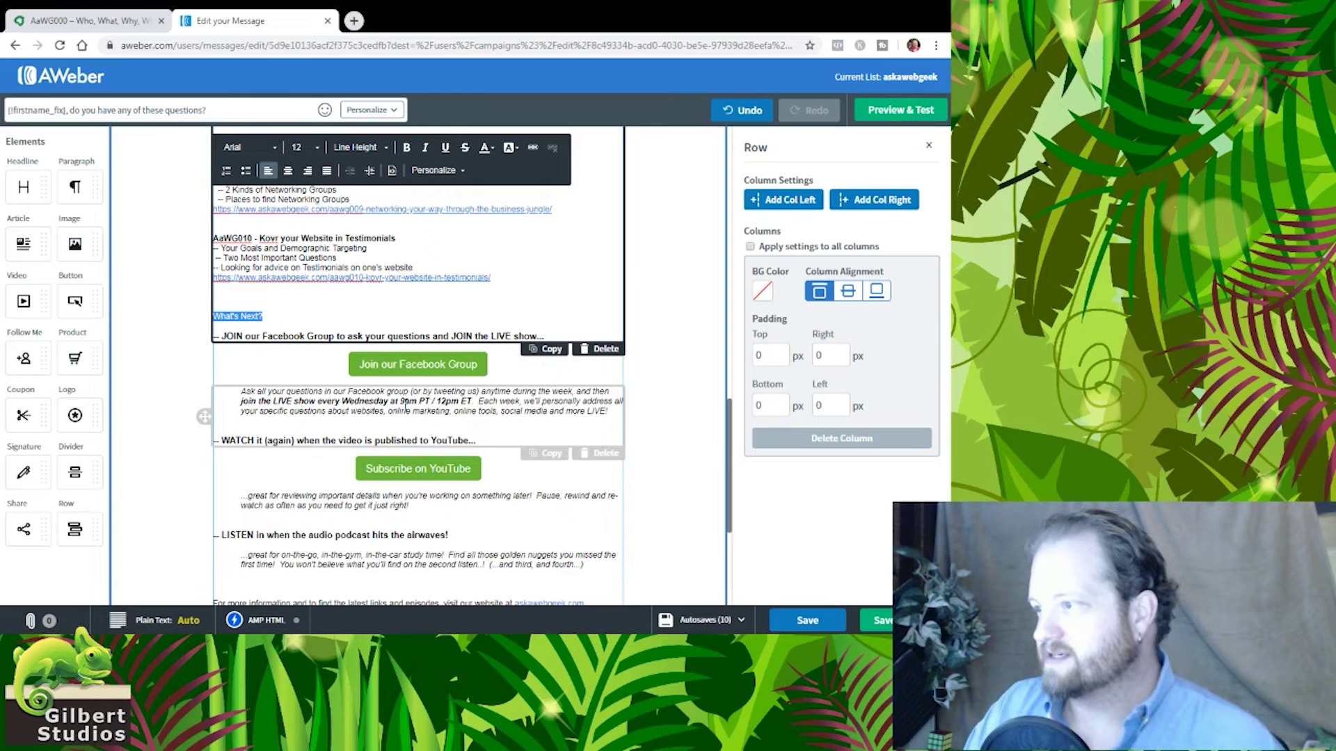
click(314, 149)
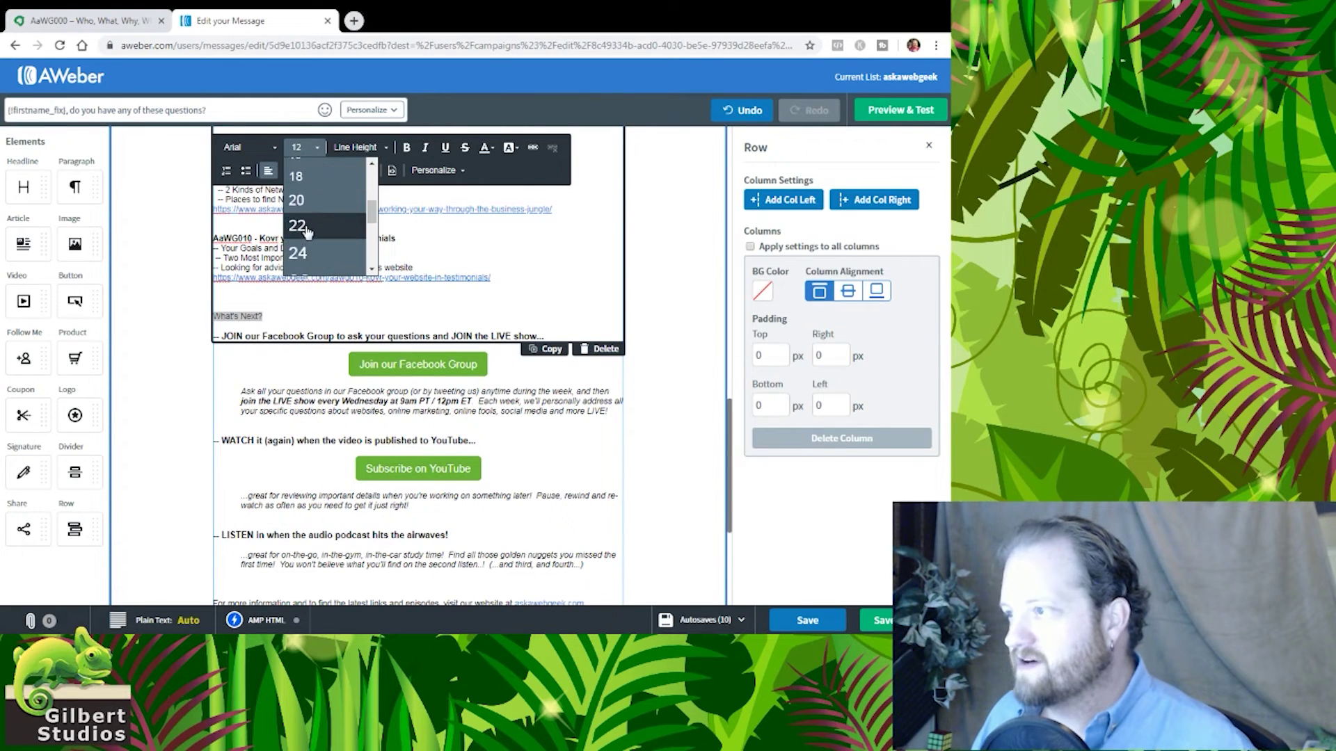
scroll(308, 254, up, 5)
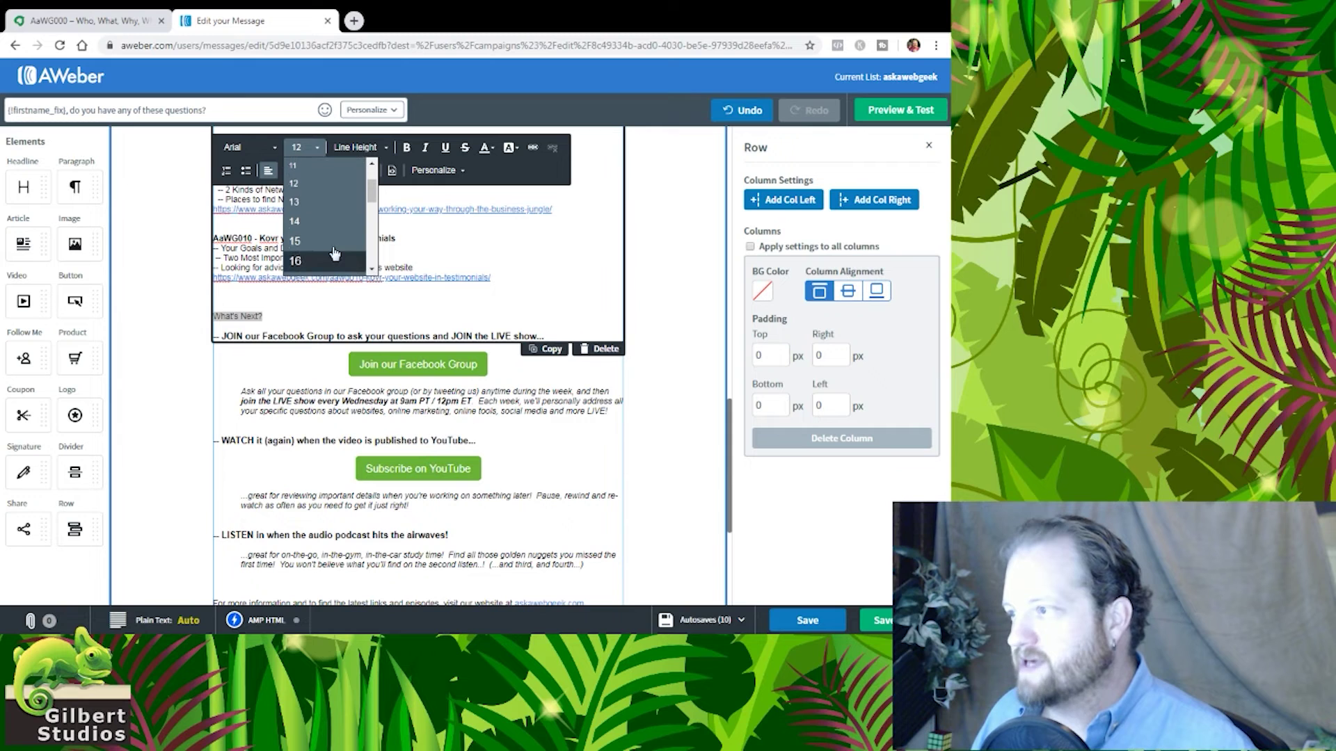
click(306, 241)
click(681, 346)
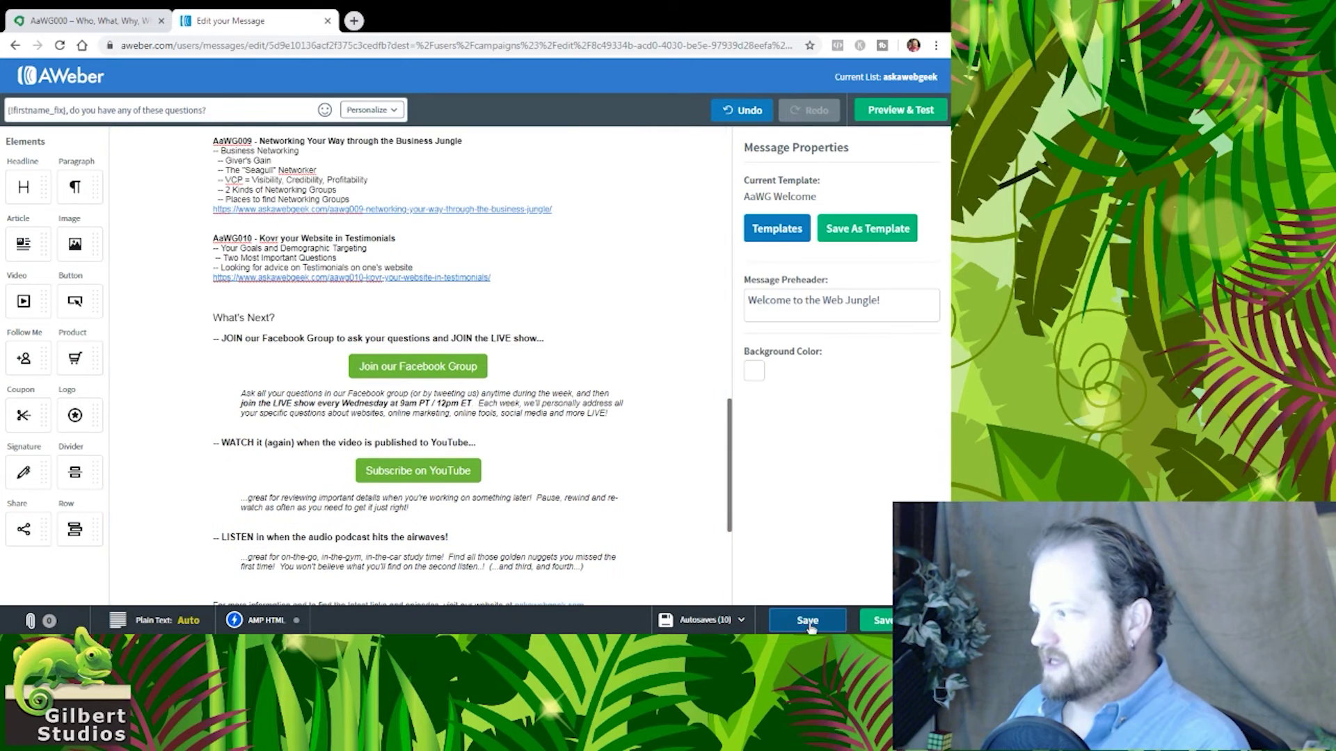
click(809, 621)
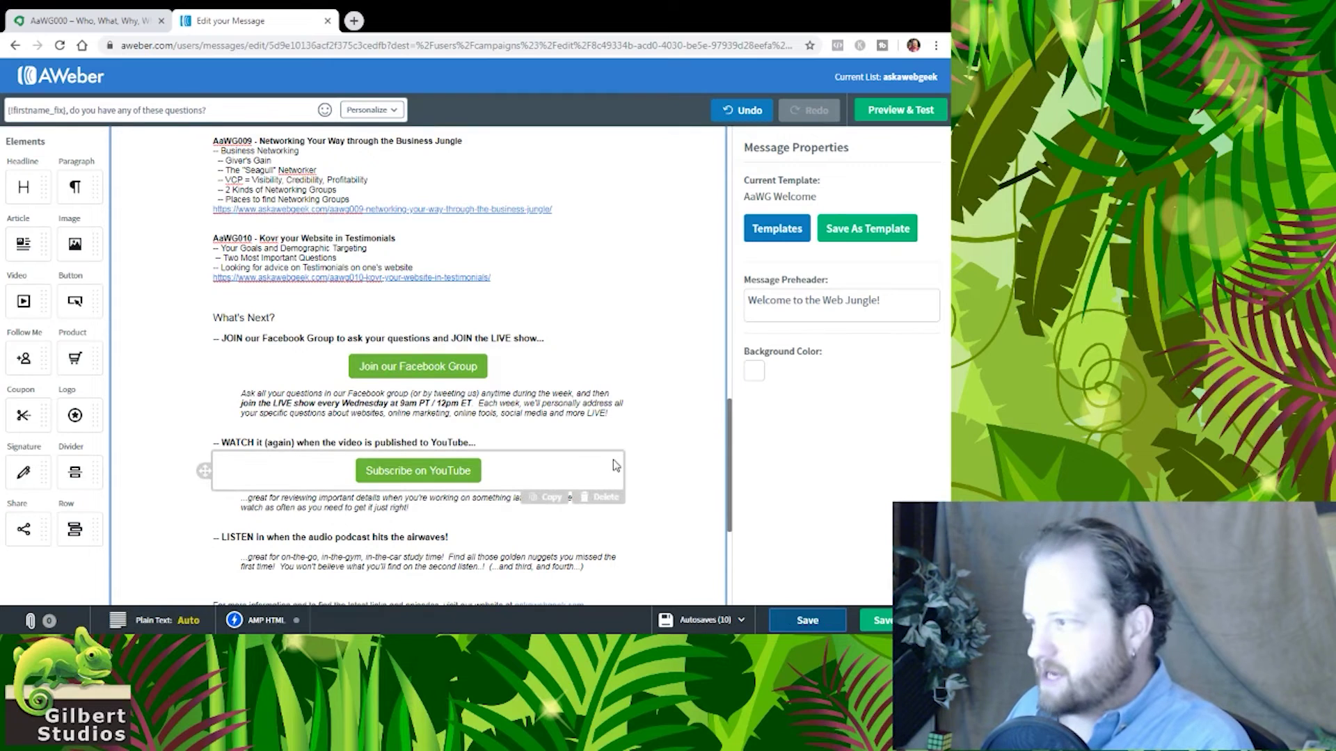
Insert "recap-" before "eSigLogo" in the link of the Ask a Web Geek logo image at the message's end.
scroll(706, 442, up, 5)
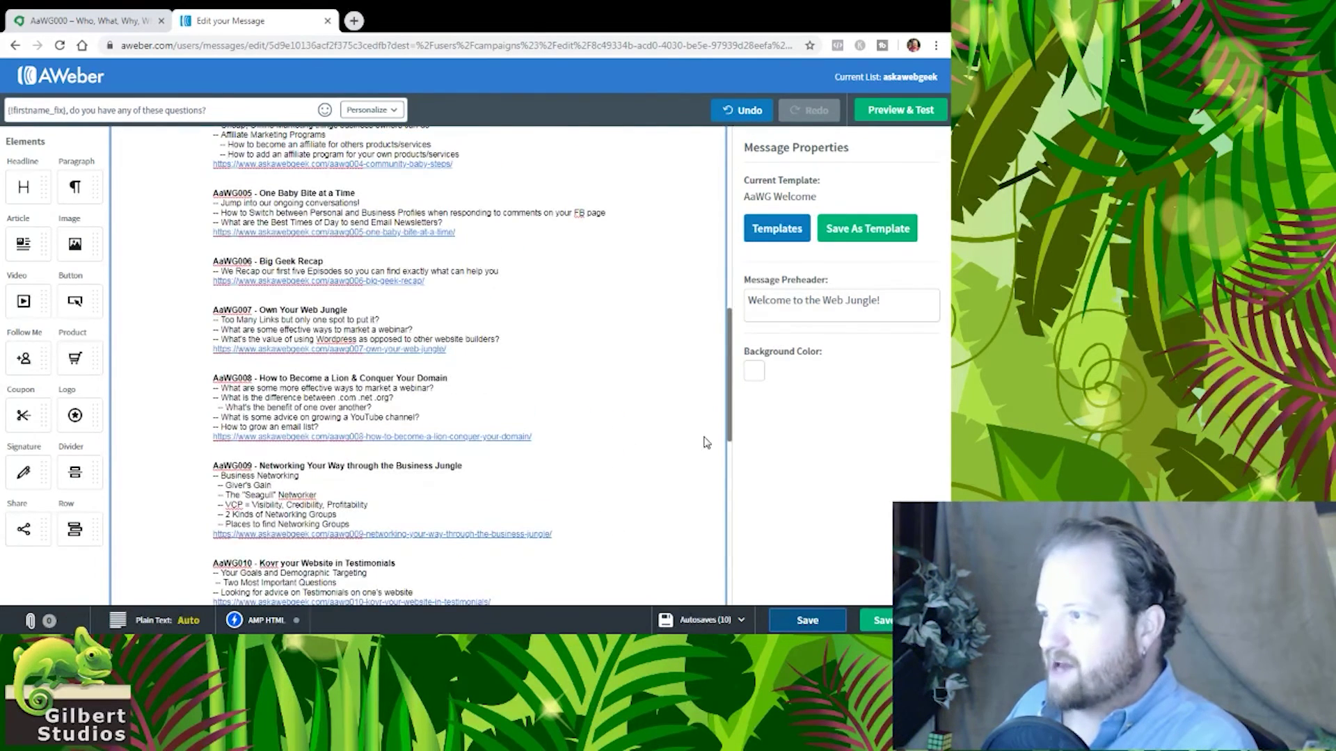
scroll(706, 443, up, 5)
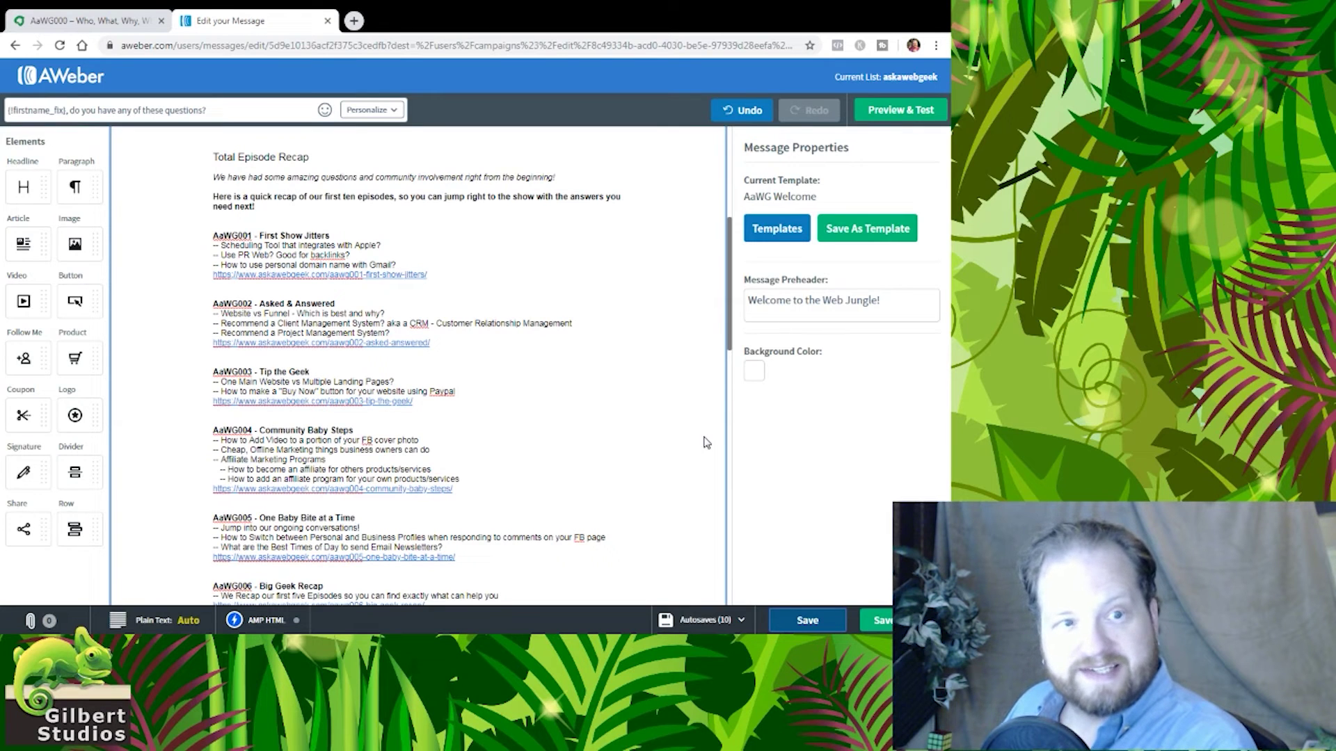
scroll(706, 442, down, 15)
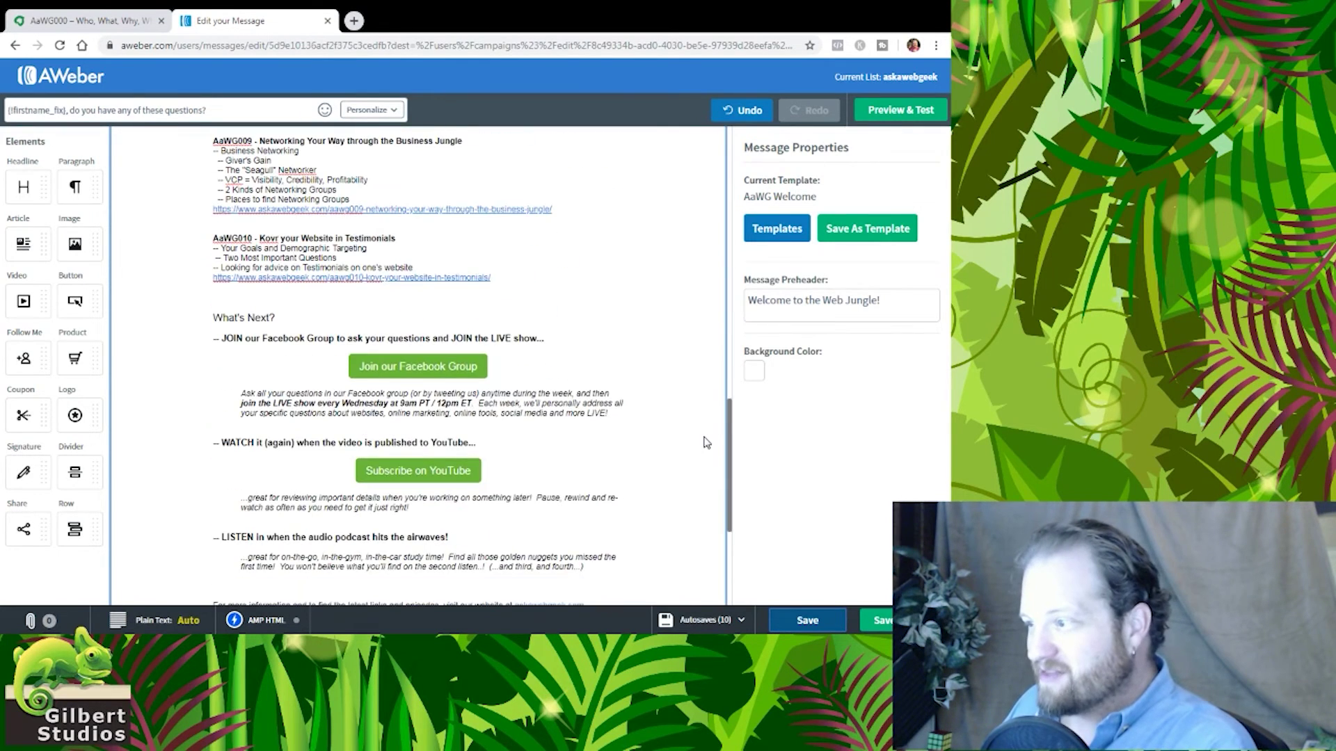
scroll(706, 442, down, 2)
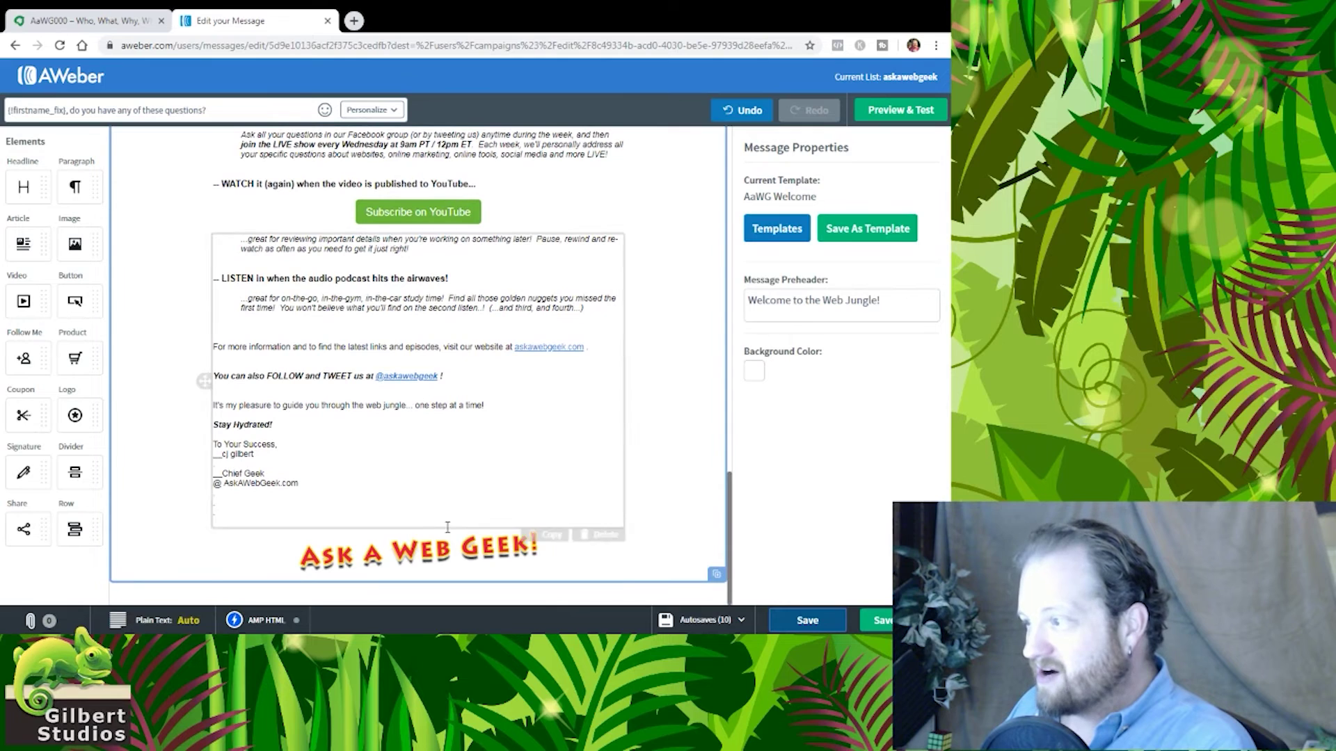
click(443, 547)
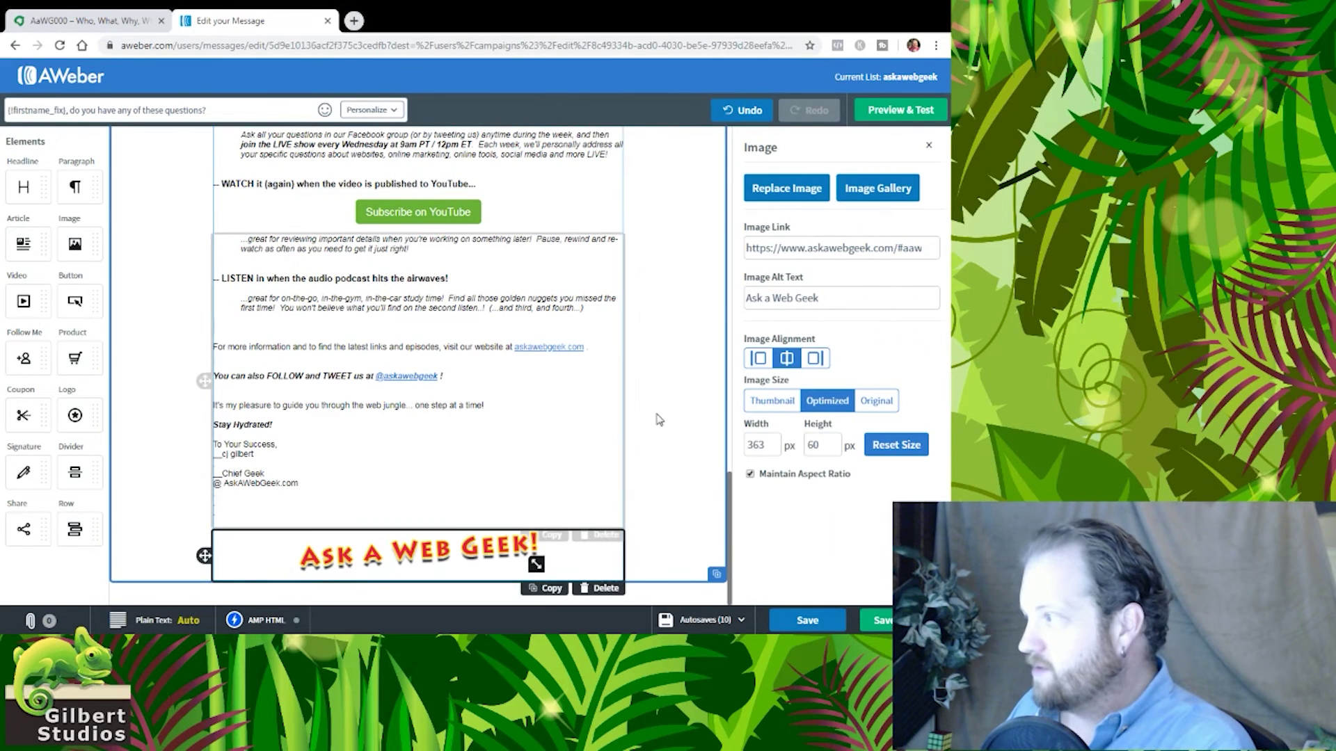
triple_click(838, 248)
key(End)
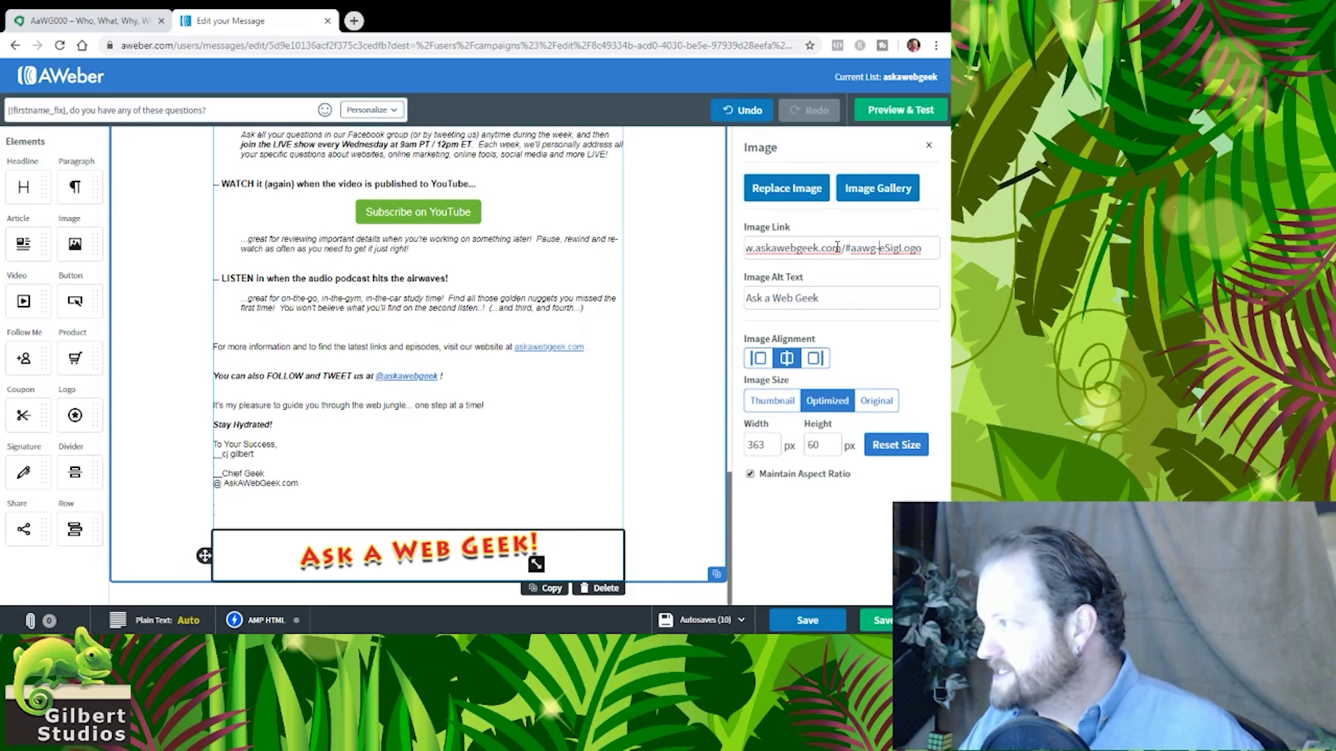
text(recap-)
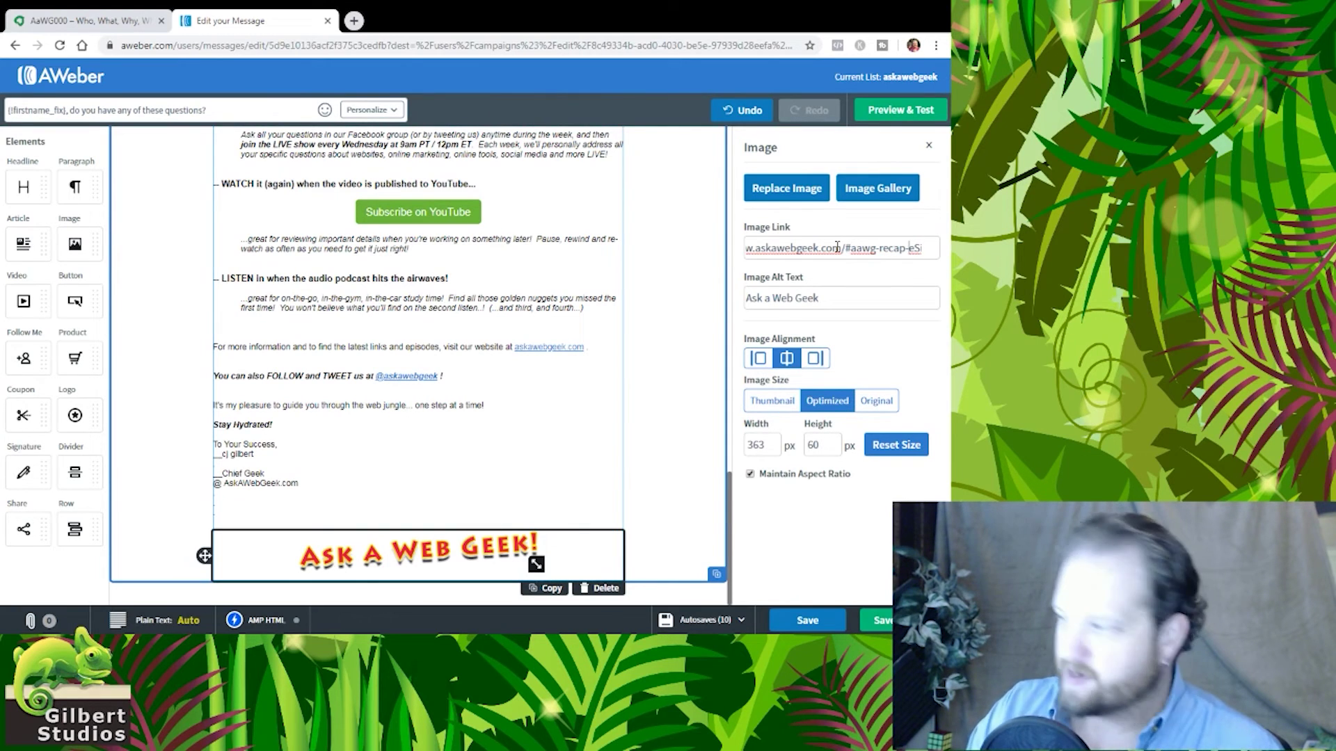
key(Tab)
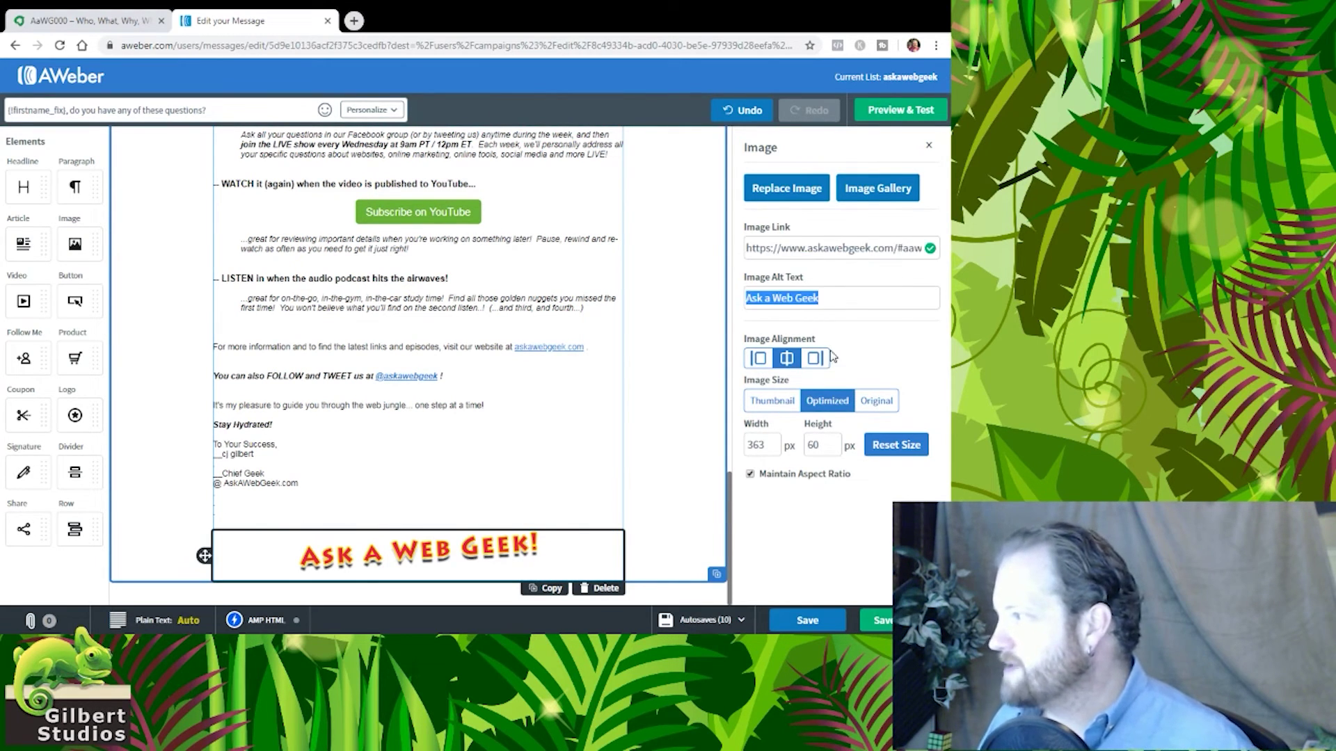
click(654, 447)
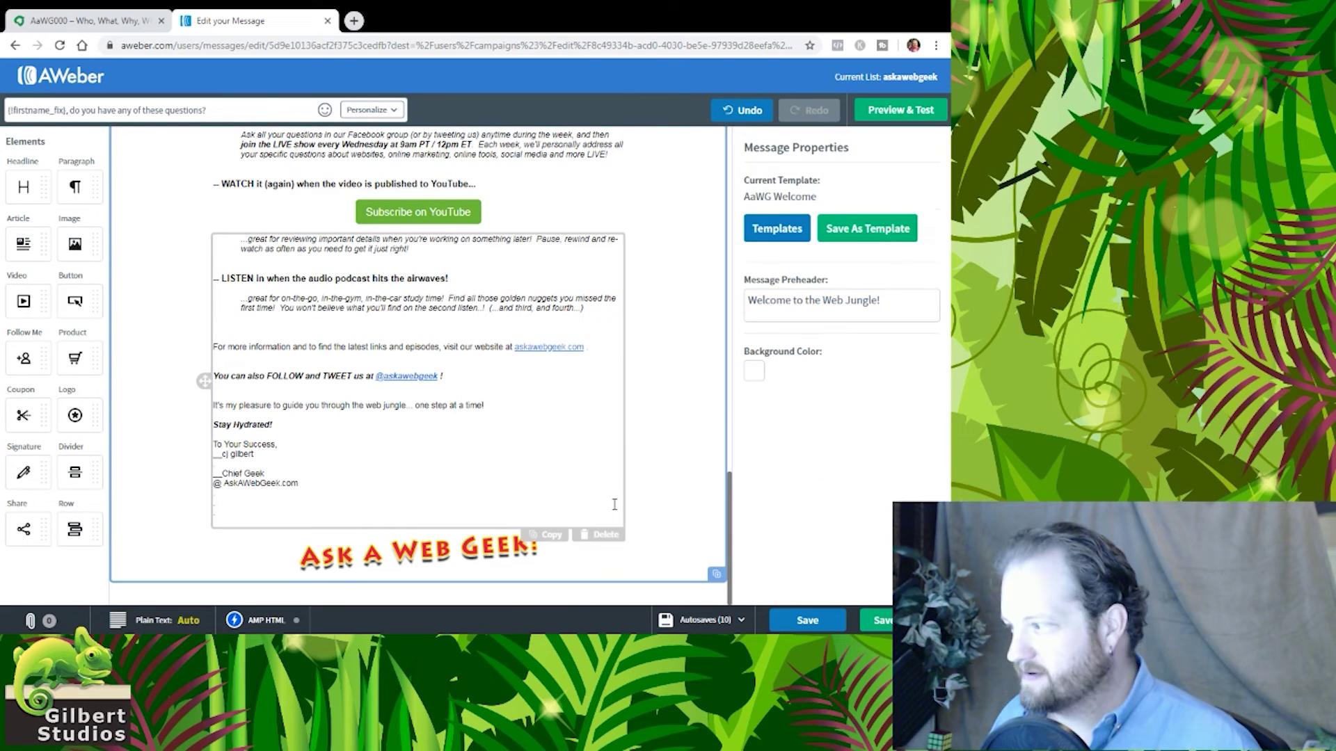
Save the message and leave the editor, keeping these changes over those from the other session.
click(820, 620)
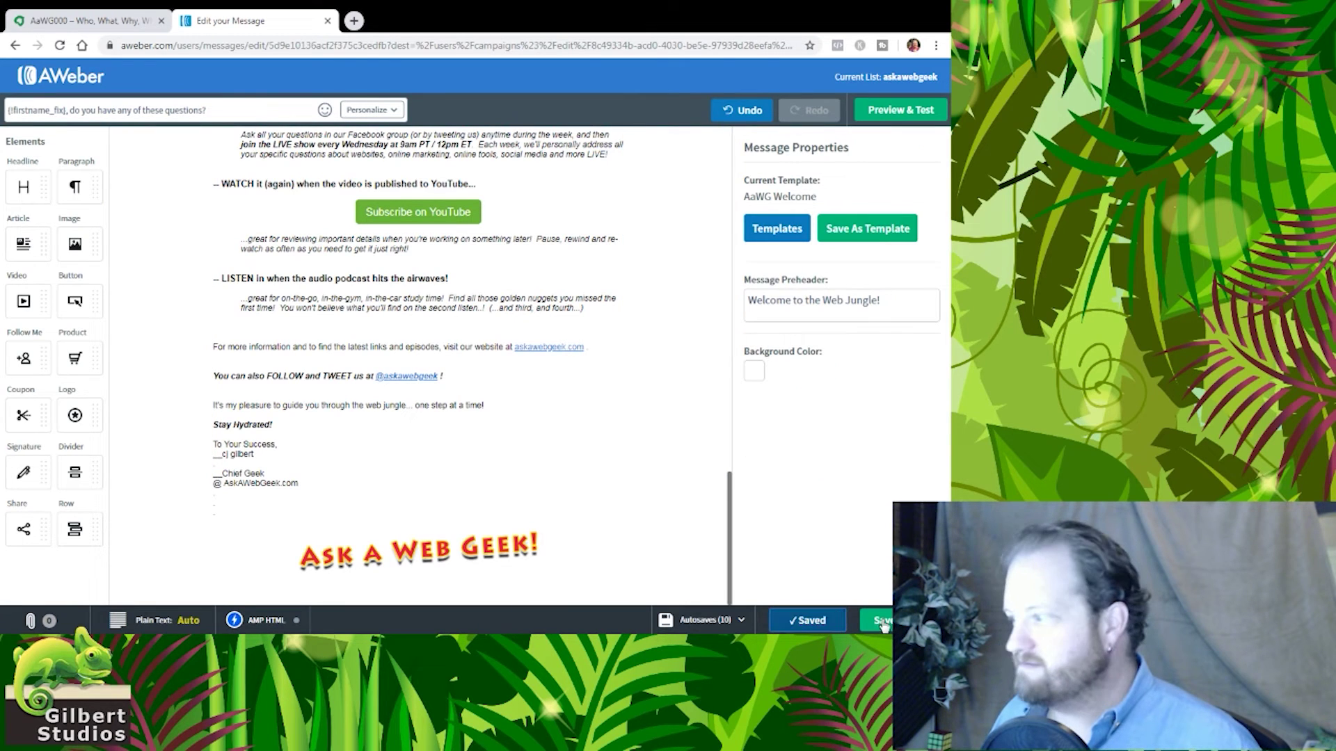
click(880, 622)
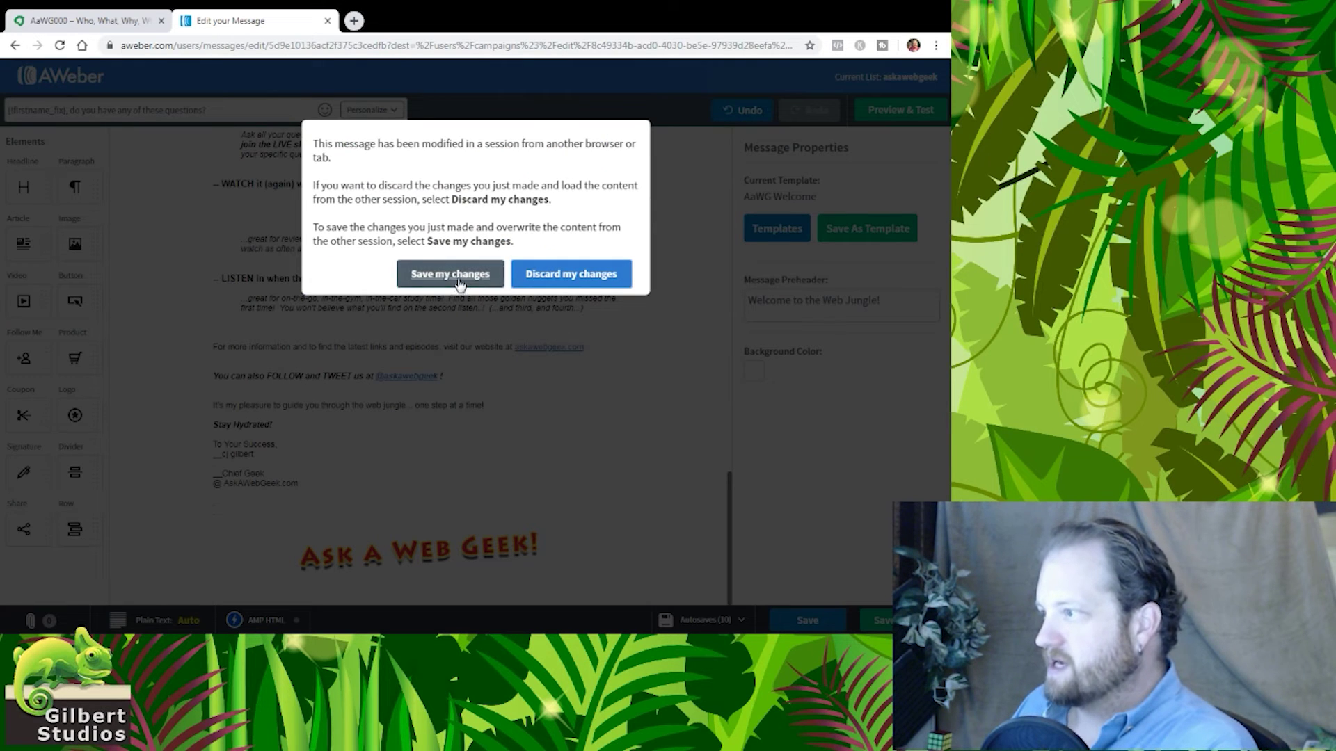
click(456, 276)
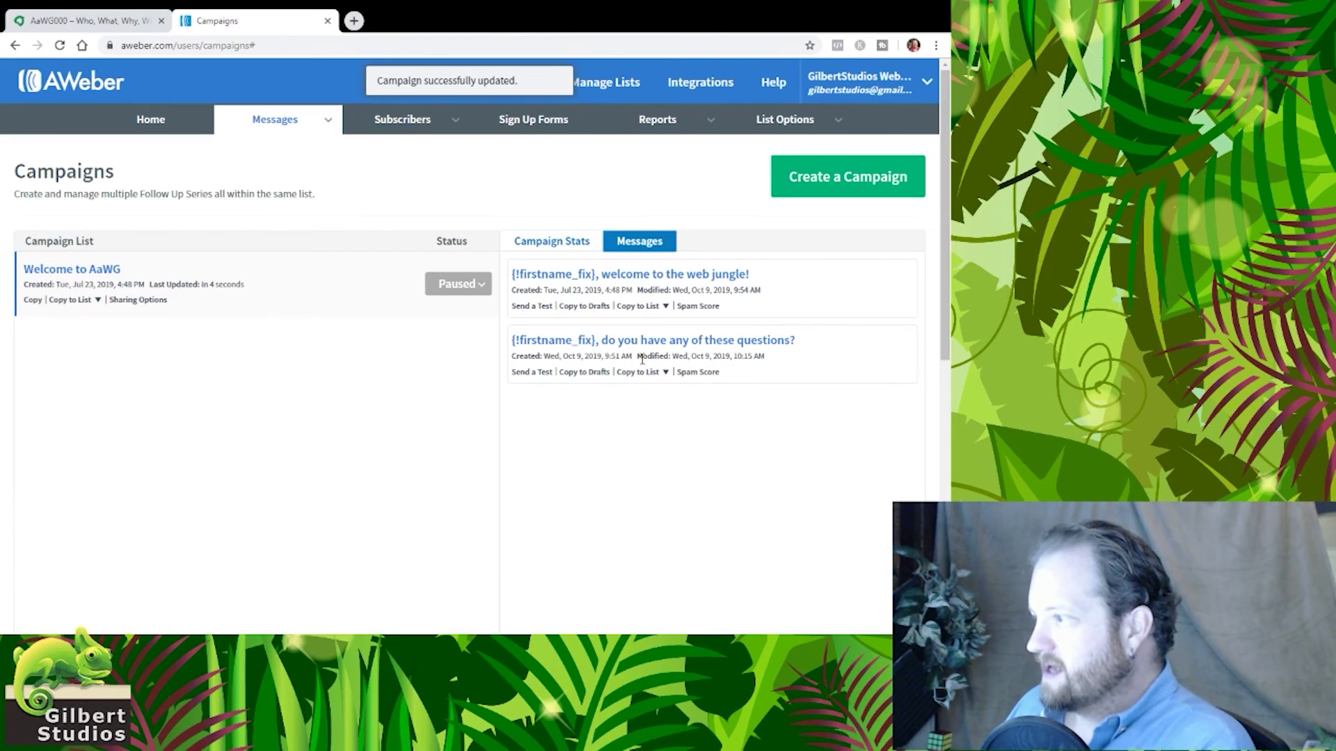
Send a test email of the "do you have any of these questions?" message, personalized with a test recipient's name.
click(541, 372)
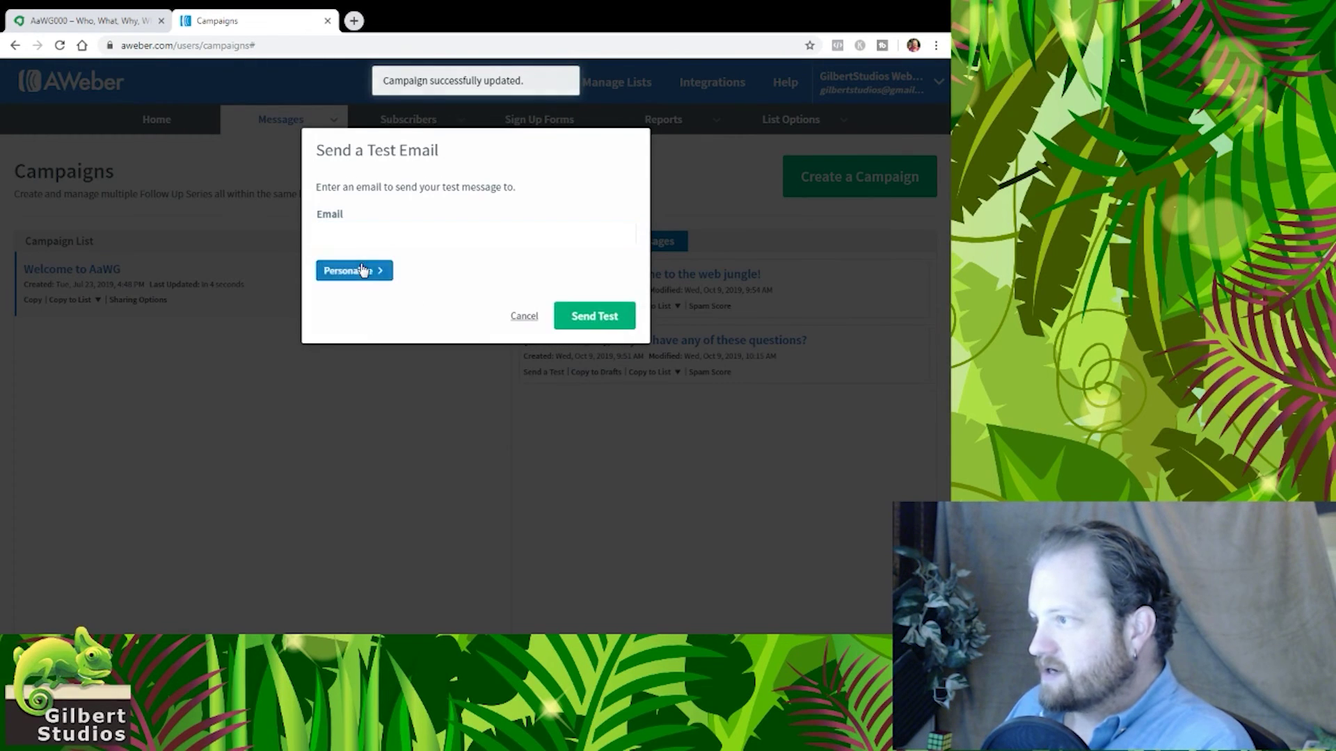
click(357, 270)
click(387, 318)
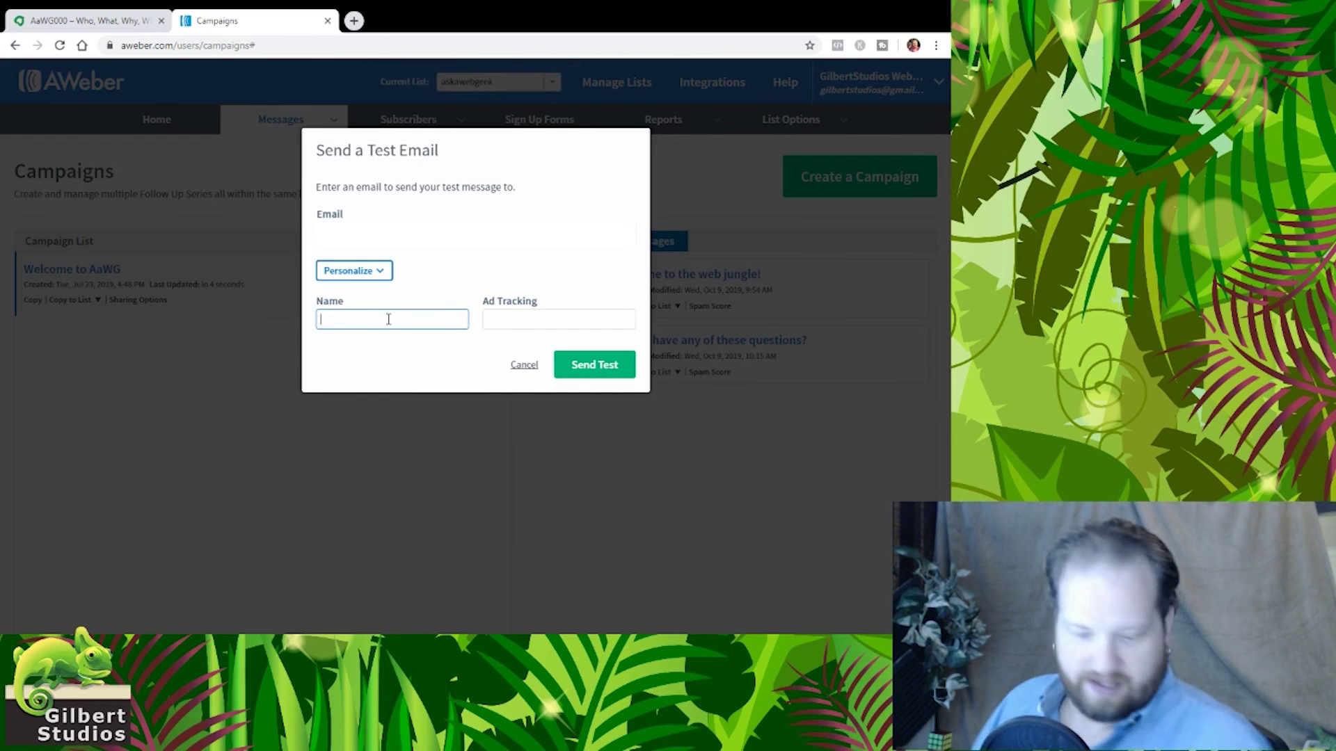
text(Timmy Tester)
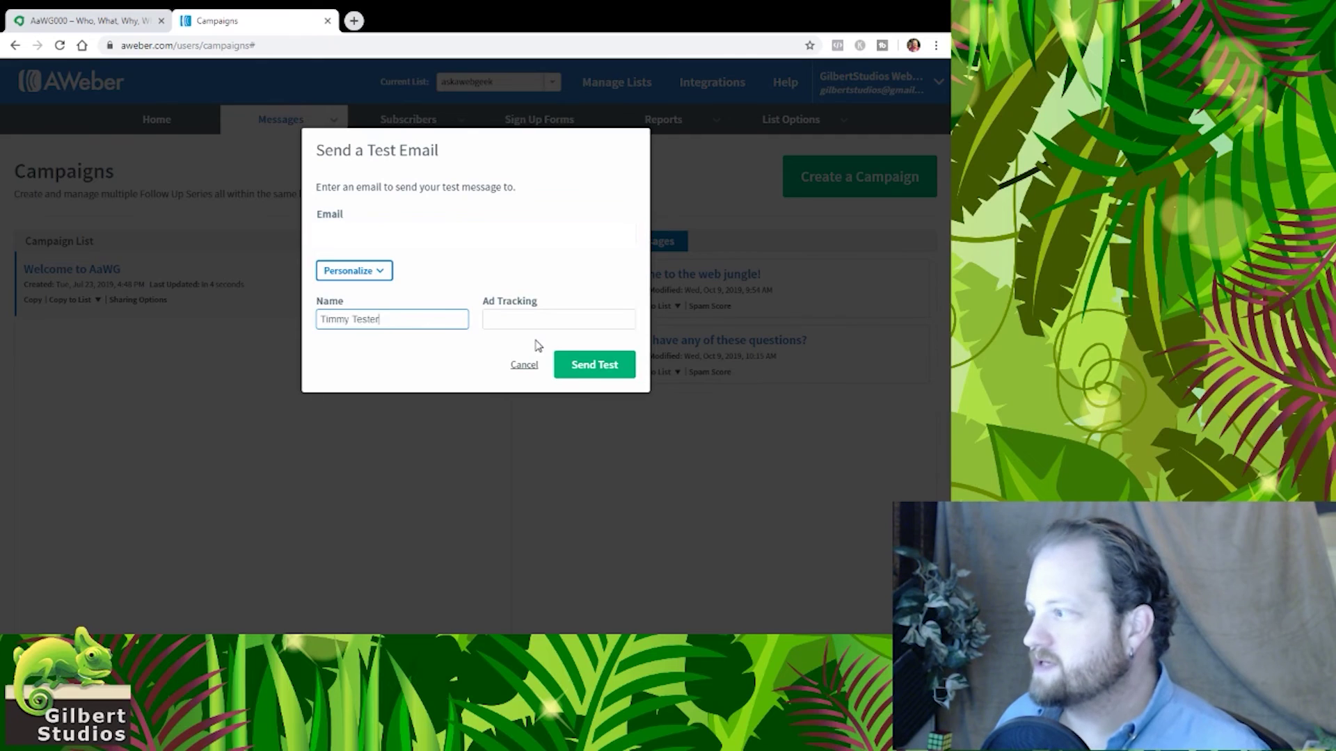
click(587, 366)
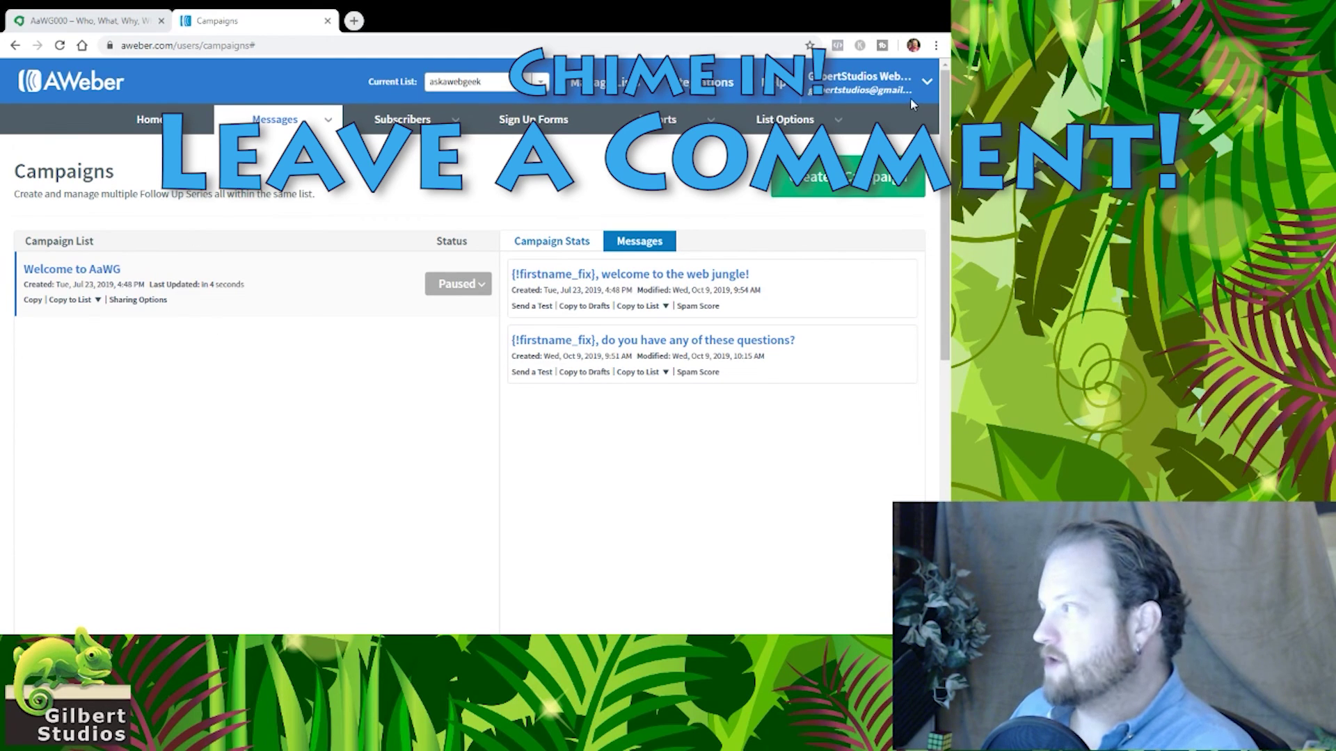
Reactivate the paused "Welcome to AaWG" campaign.
click(891, 101)
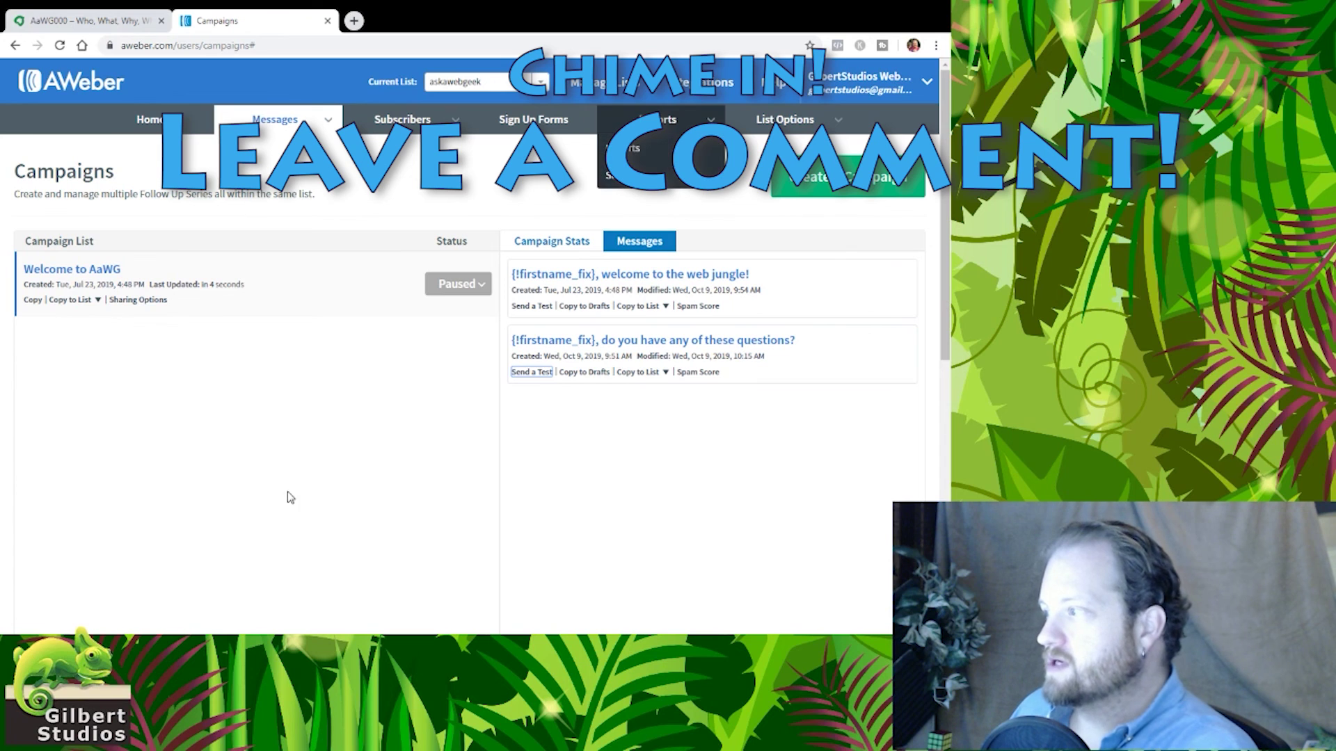
click(480, 287)
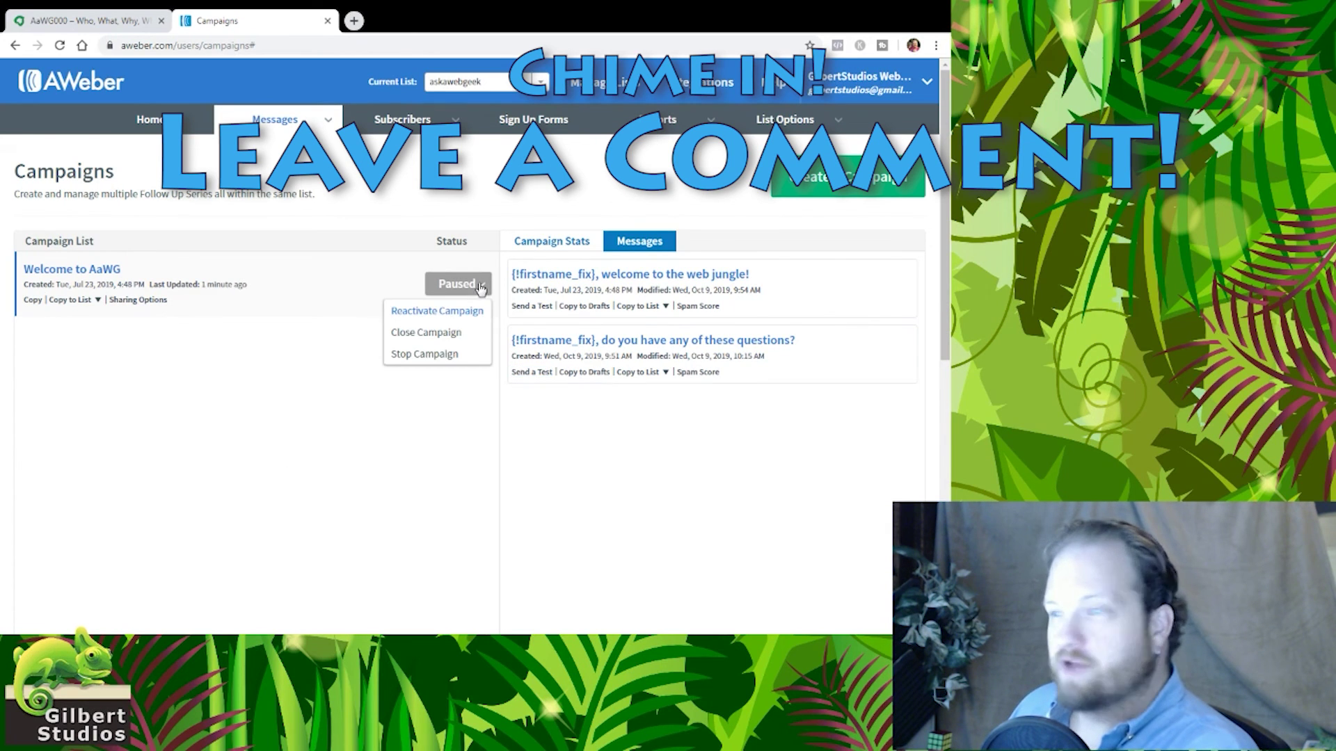
click(429, 318)
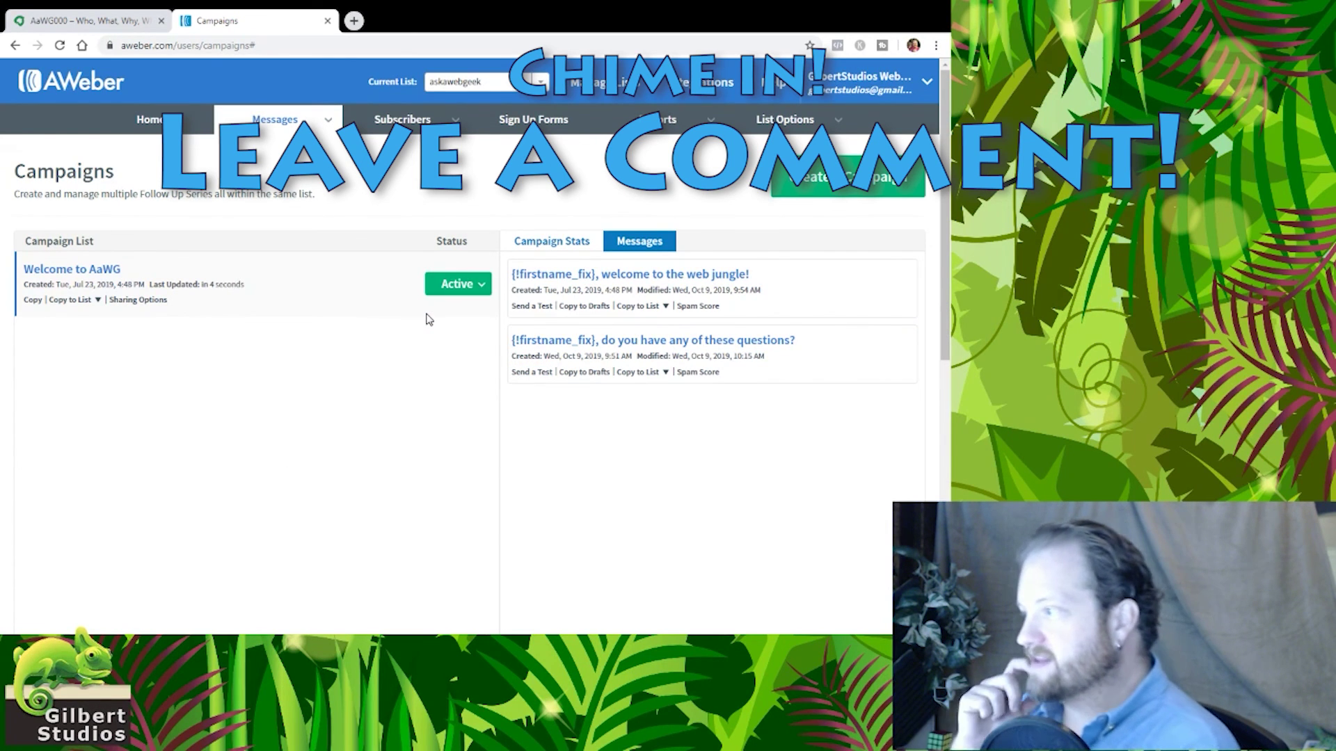